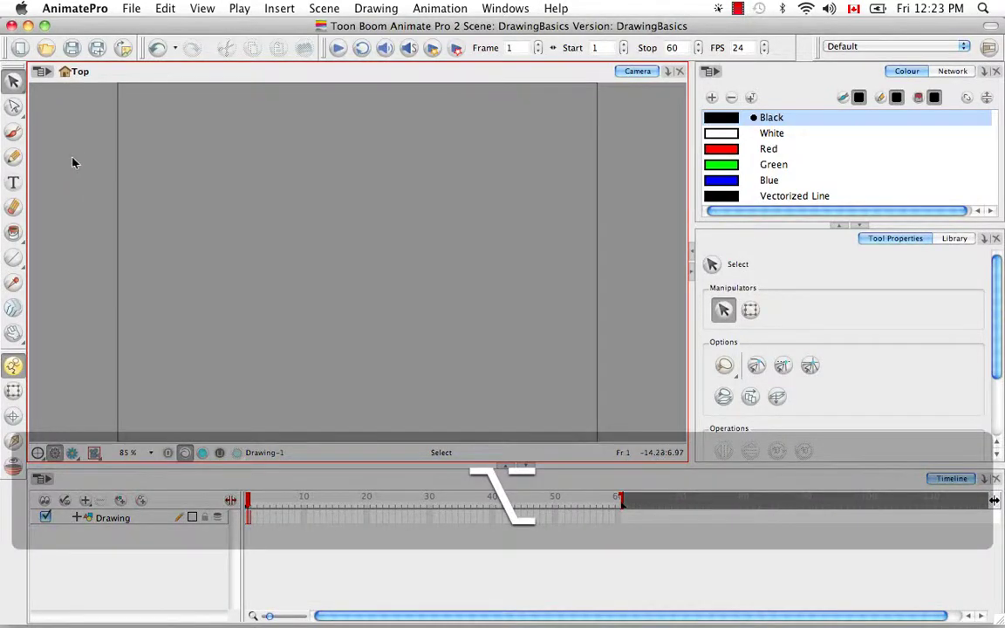
- Paint a rising S-shaped black stroke with the Brush tool in the upper left of the camera frame
key(alt+b)
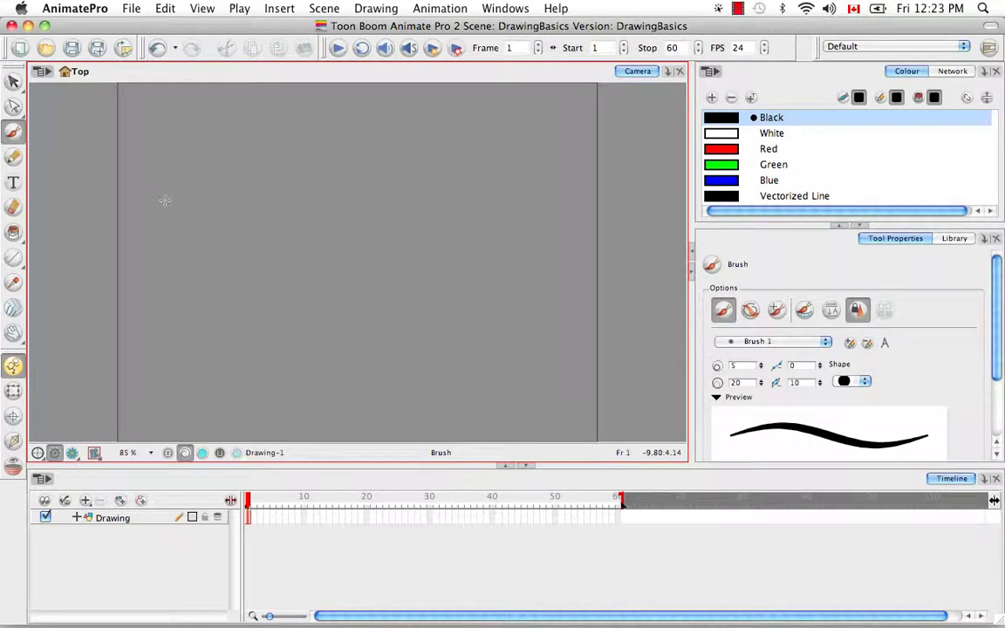
mouse_move(163, 199)
mouse_down()
mouse_move(219, 181)
mouse_move(259, 144)
mouse_move(338, 125)
mouse_up()
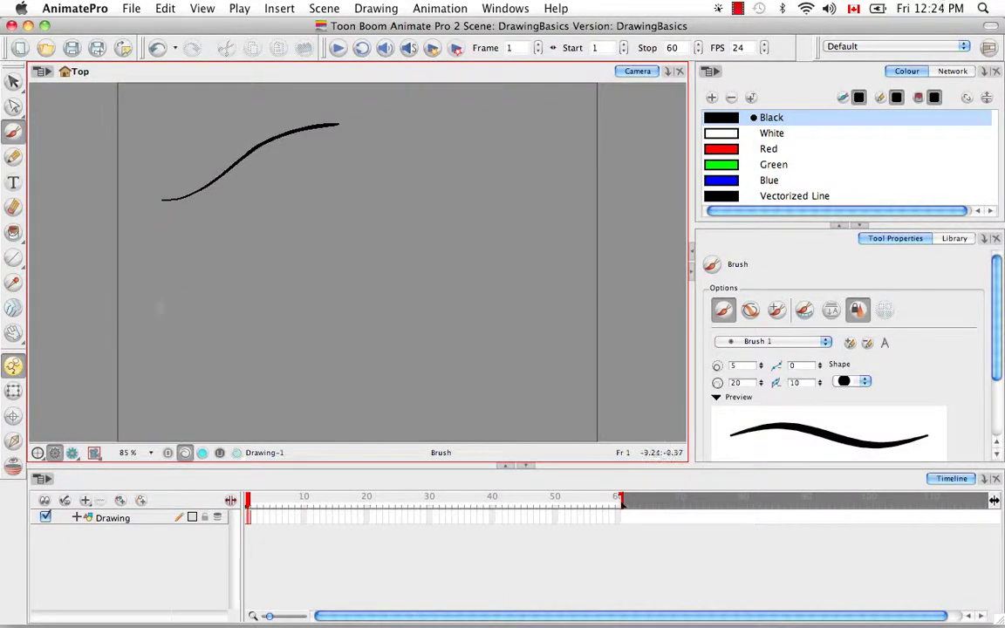
- Draw a closed, rounded black shape with the Polyline tool in the lower centre of the camera frame, using five curved points
click(21, 262)
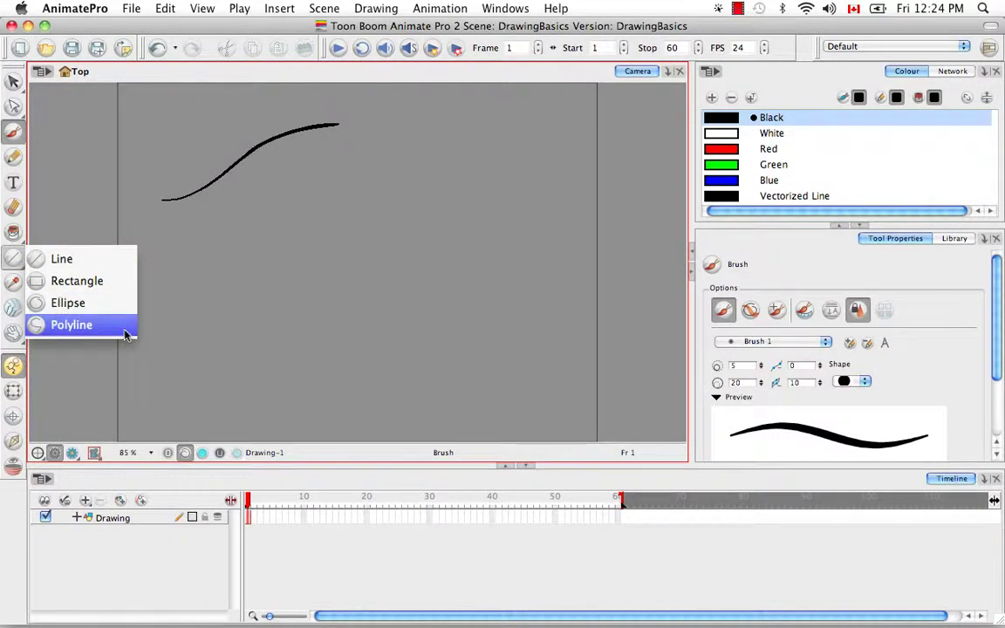
click(72, 324)
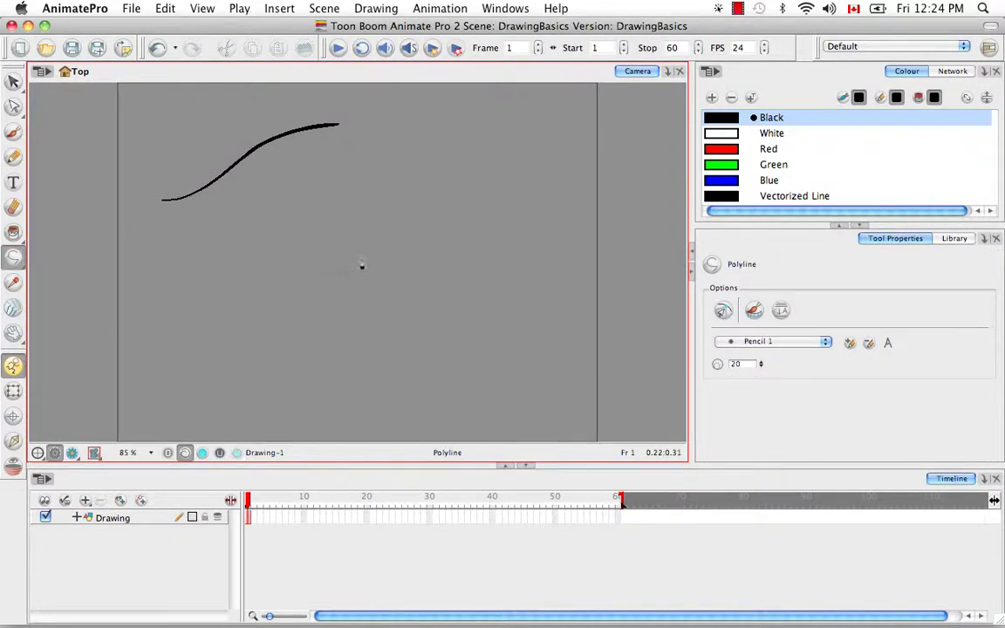
click(461, 290)
drag(476, 332, 476, 341)
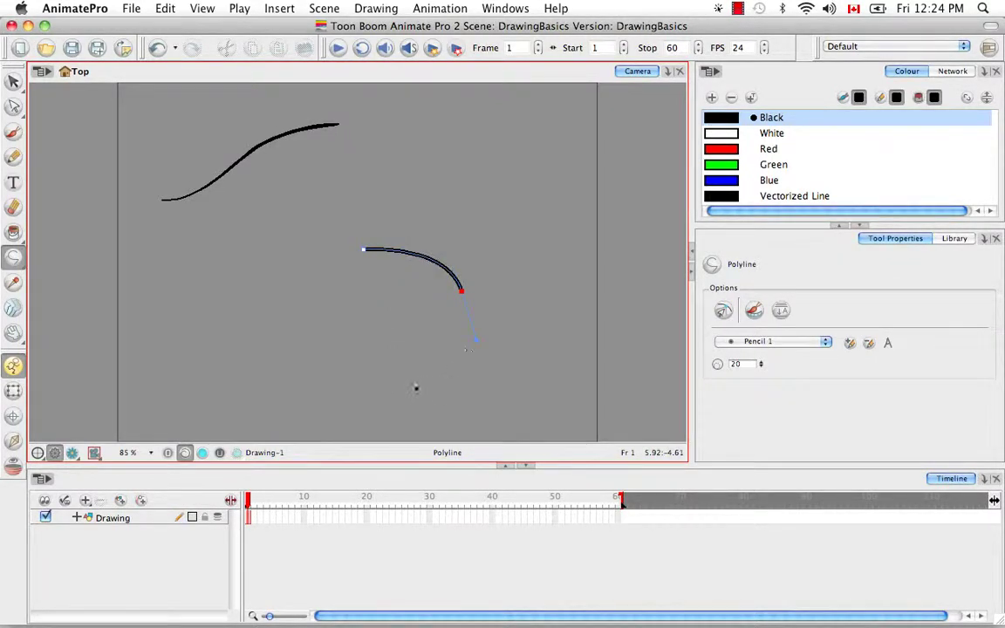
drag(413, 381, 377, 386)
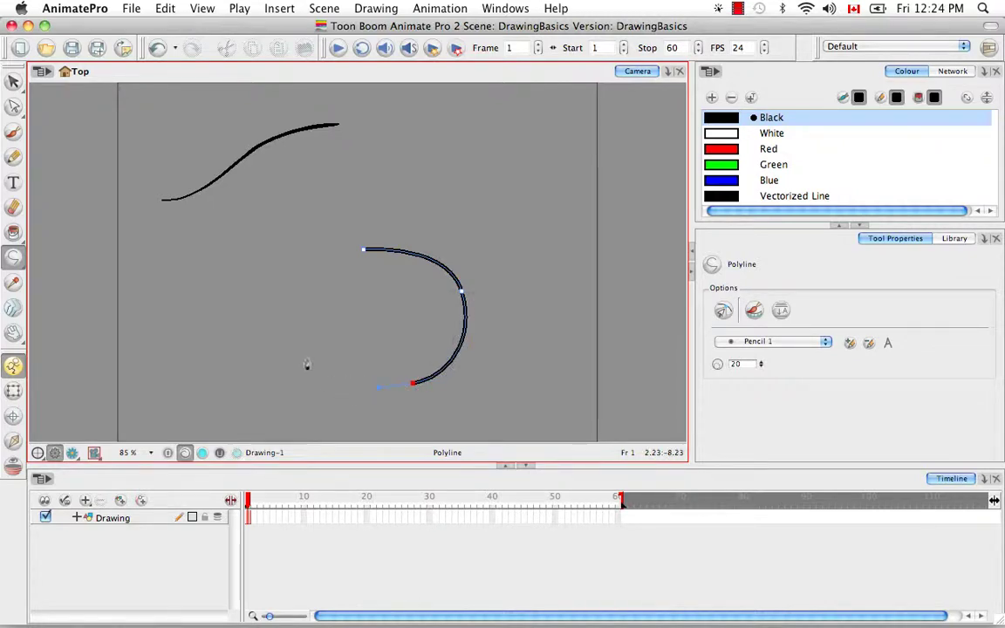
drag(304, 357, 288, 327)
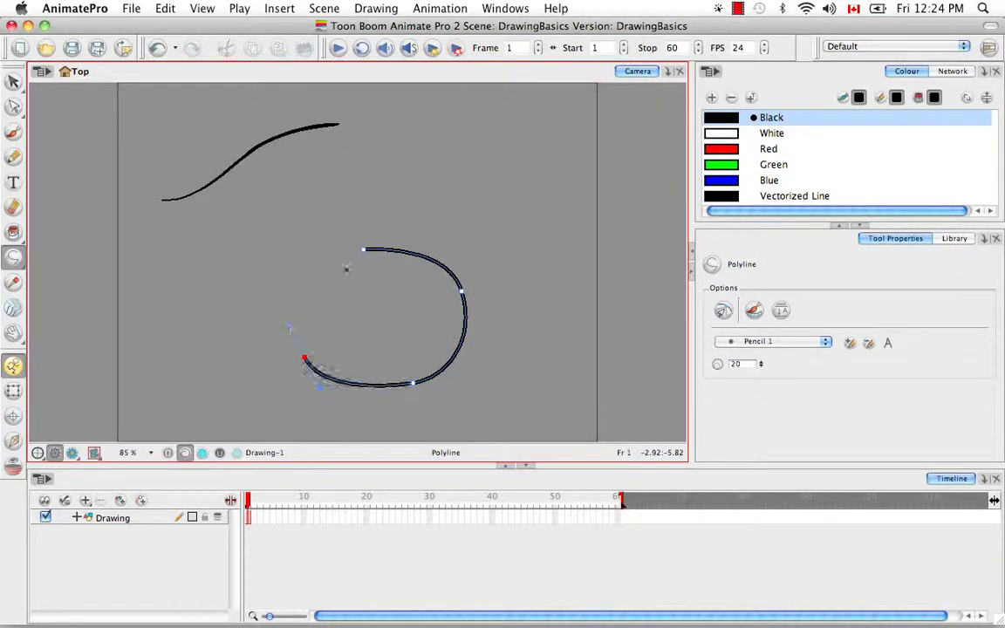
mouse_move(311, 283)
mouse_down()
mouse_move(327, 258)
mouse_move(387, 249)
mouse_up()
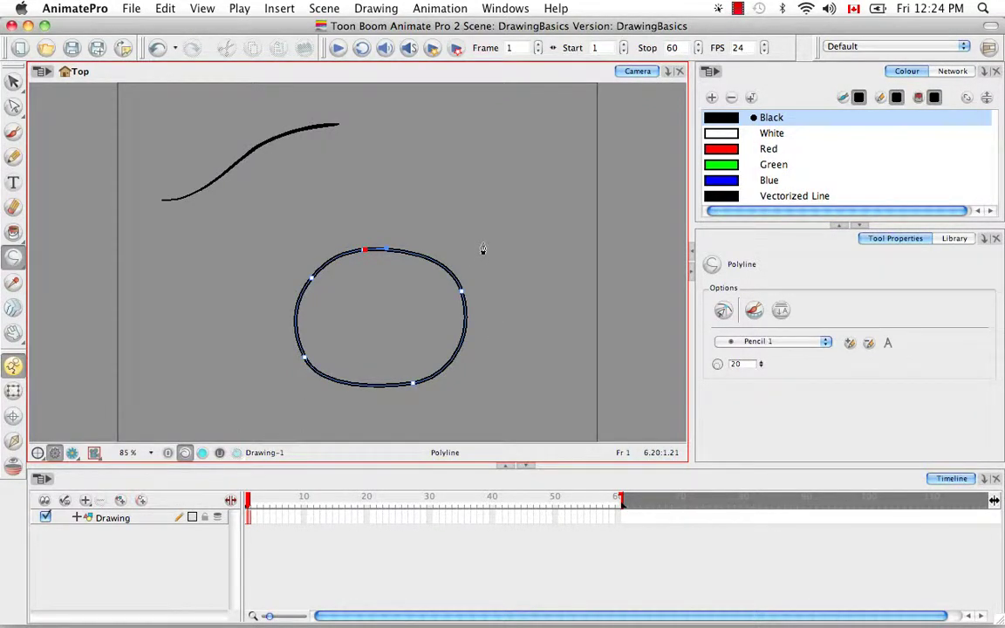
- Examine the centre line and control points of the closed polyline shape up close with the Contour Editor
key(alt+a)
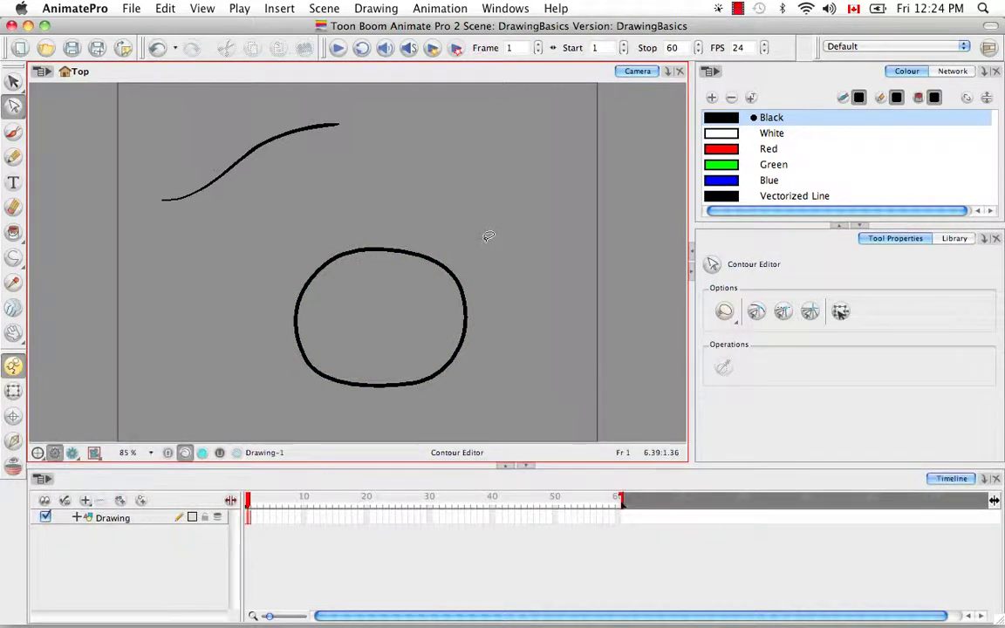
click(449, 264)
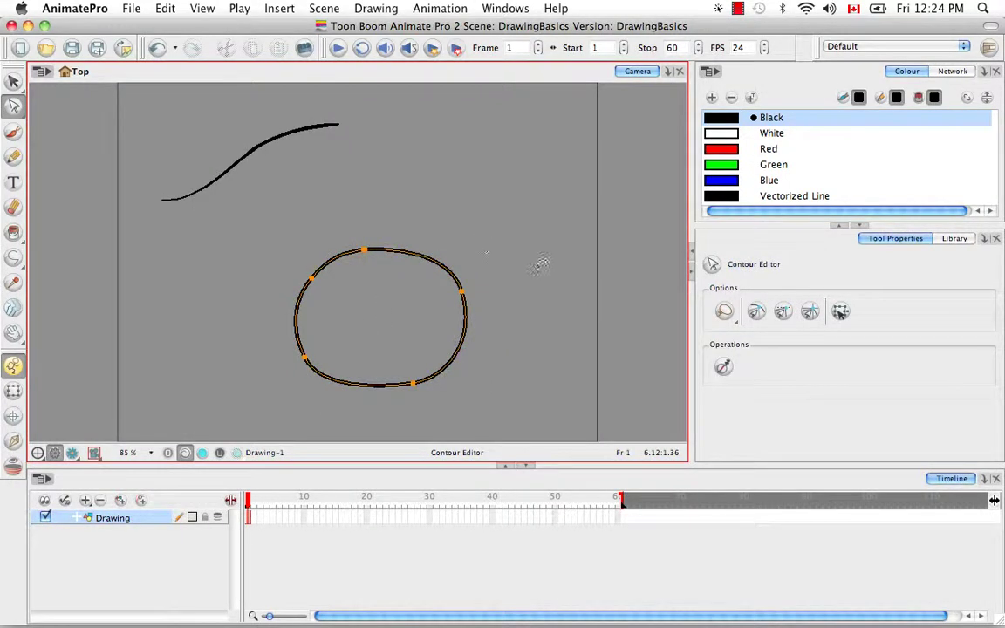
key(super+equal)
key(super+equal)
key(super+equal)
key(super+equal)
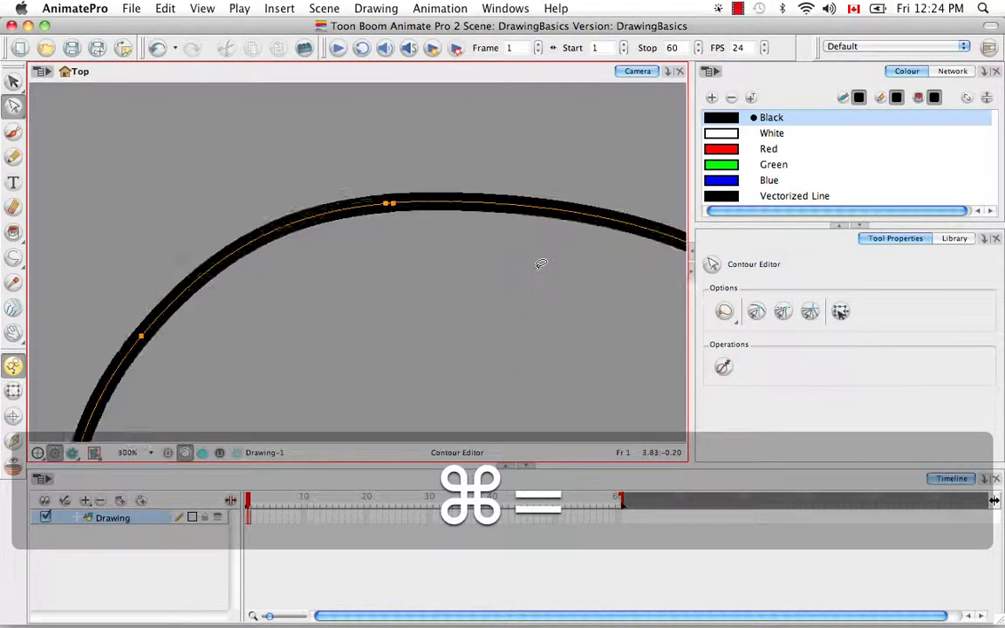
drag(559, 293, 342, 261)
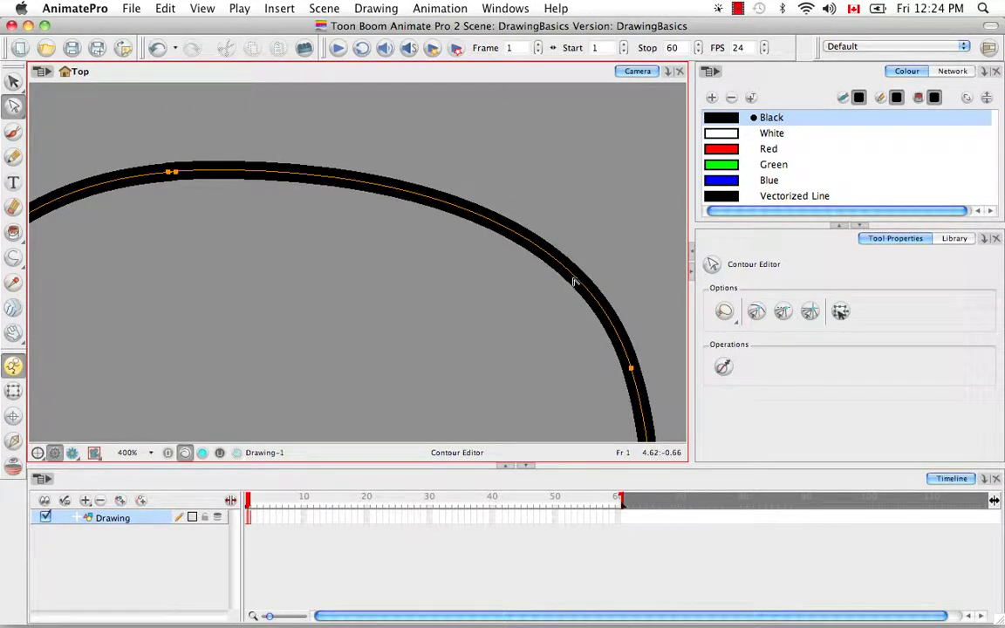
key(super+minus)
key(super+minus)
key(super+minus)
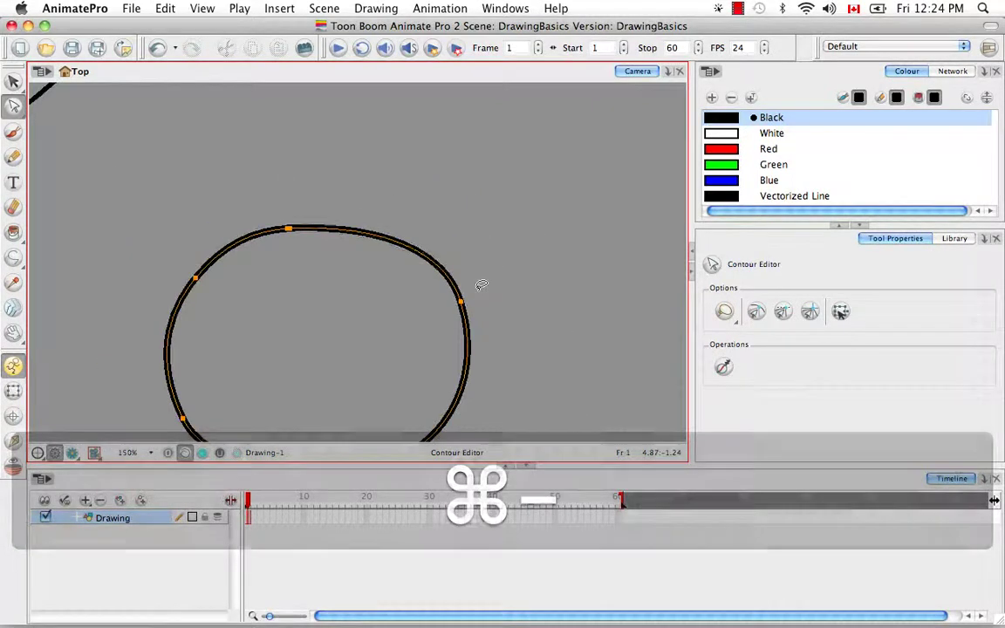
drag(493, 294, 550, 225)
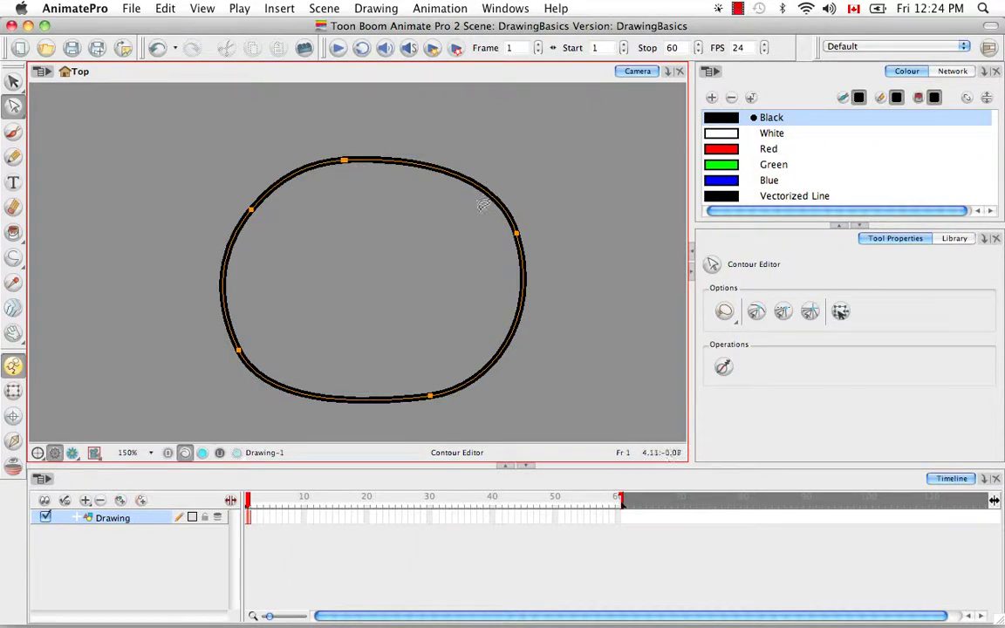
click(590, 245)
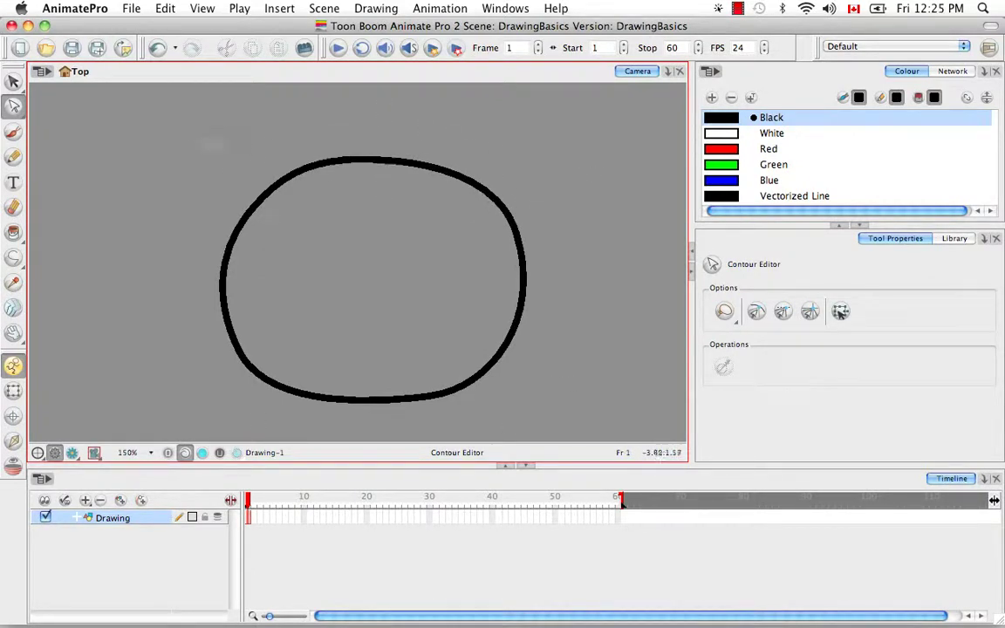
- Thicken the upper end of the black brush stroke with the Contour Editor by raising a top-edge point and adjusting the end curve handle
key(space)
mouse_move(188, 144)
mouse_down()
mouse_move(441, 330)
mouse_move(449, 351)
mouse_up()
drag(462, 227, 411, 277)
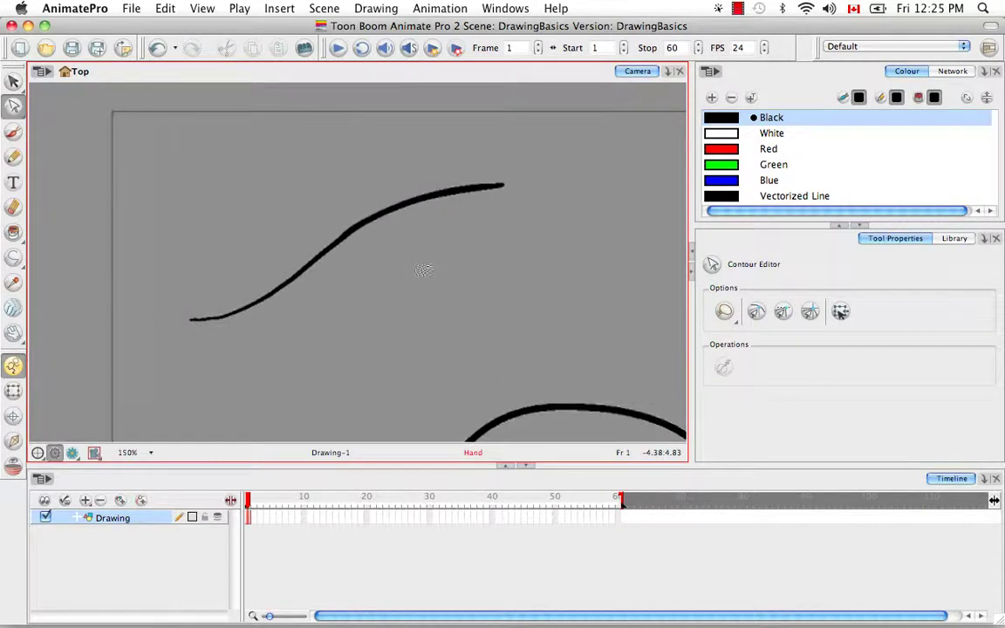
click(382, 216)
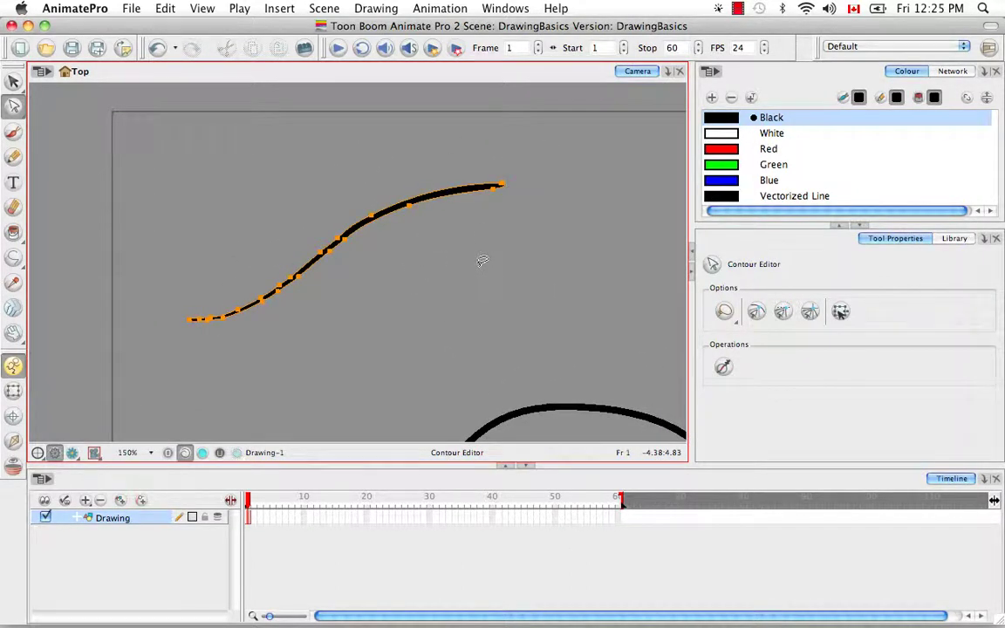
key(super+equal)
key(super+equal)
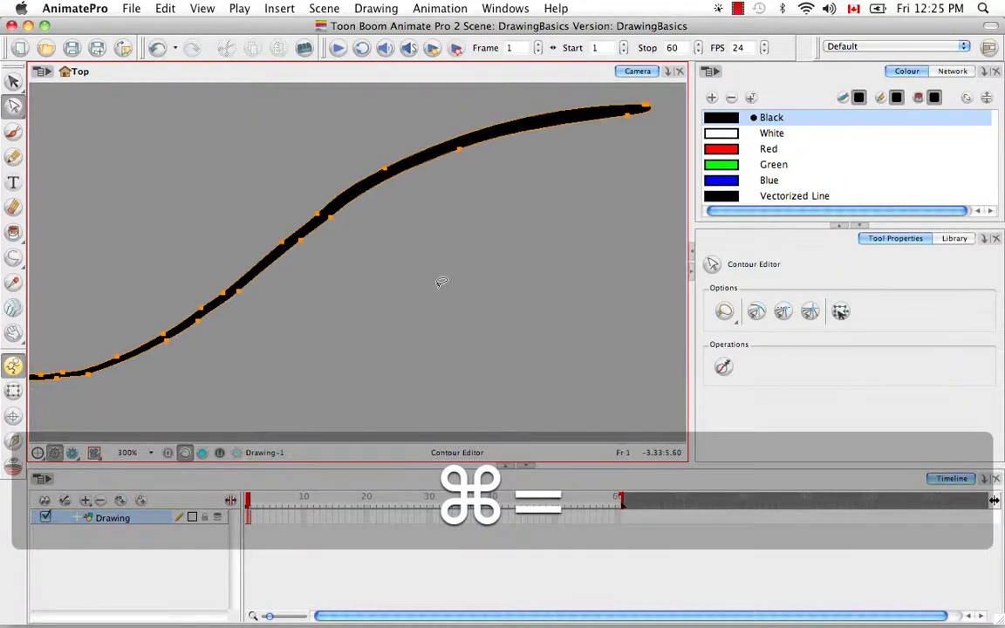
drag(440, 280, 496, 283)
key(space)
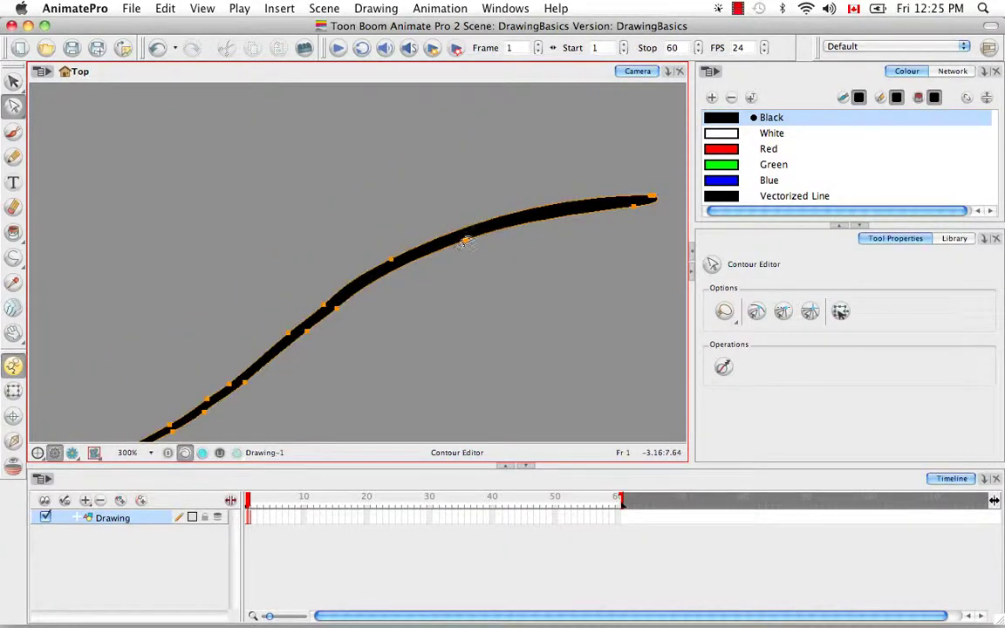
click(393, 258)
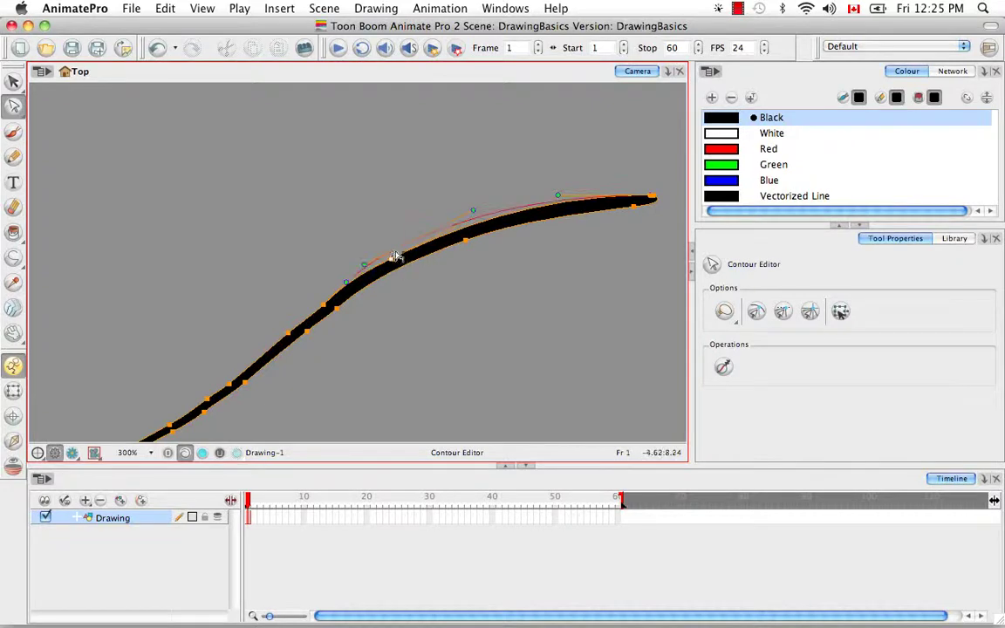
drag(395, 257, 394, 249)
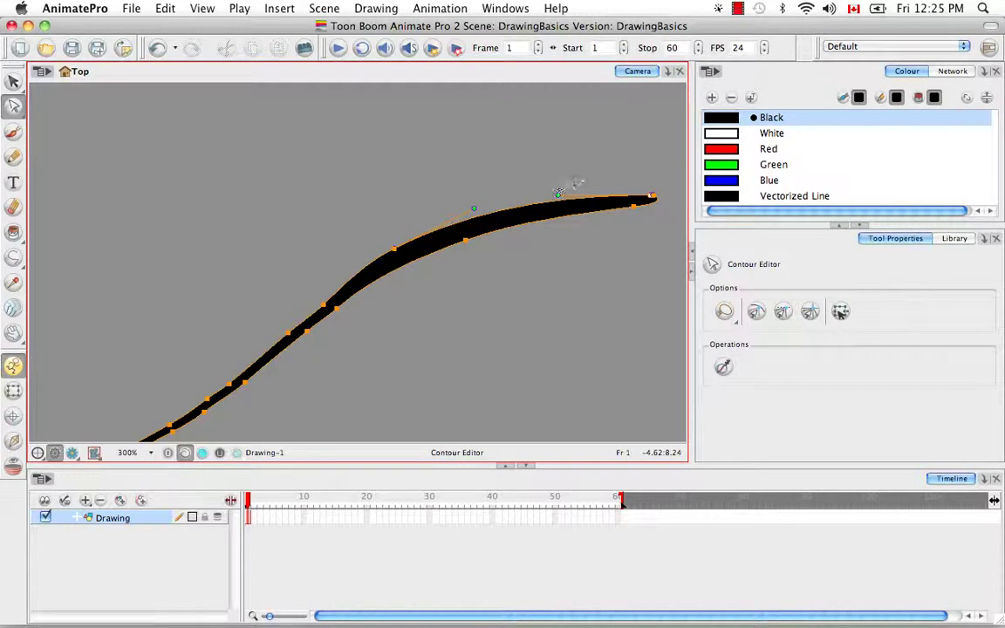
drag(559, 193, 542, 184)
click(550, 247)
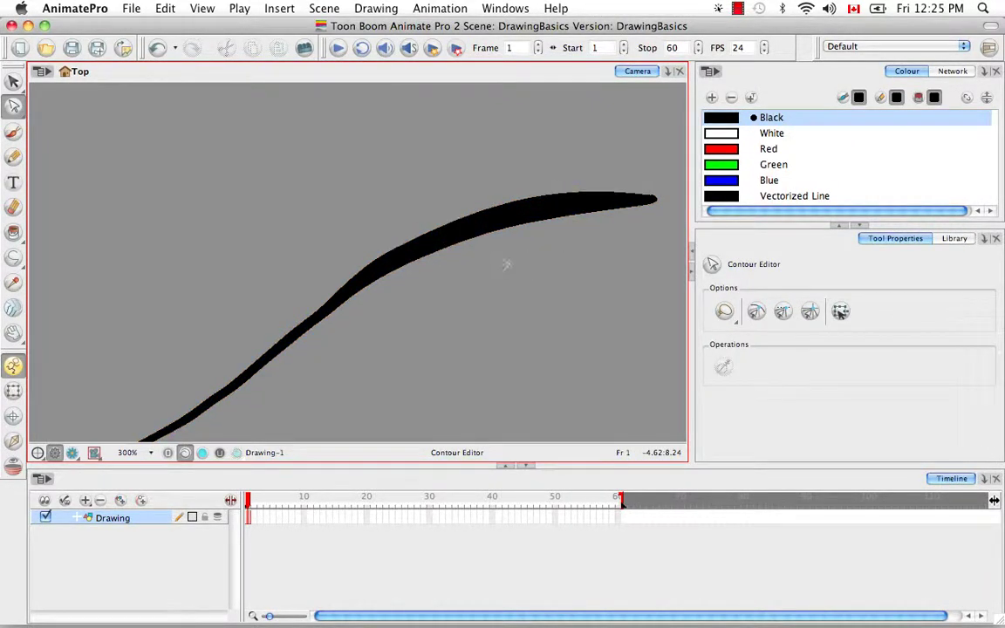
- Select the contours of both the brush stroke and the closed shape together and delete them
click(503, 220)
drag(508, 321, 455, 244)
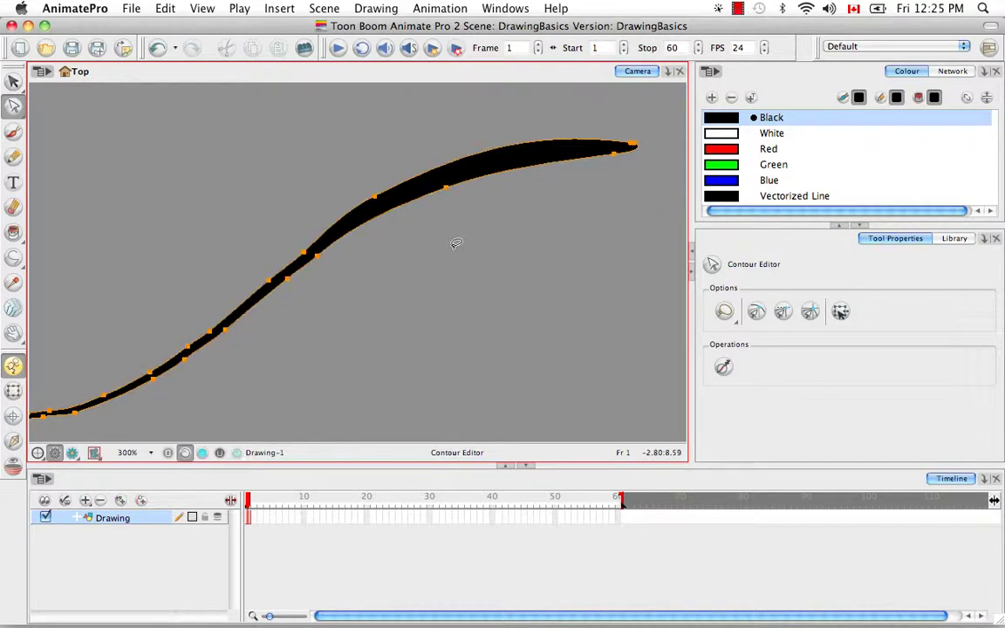
key(super+minus)
key(super+minus)
key(super+minus)
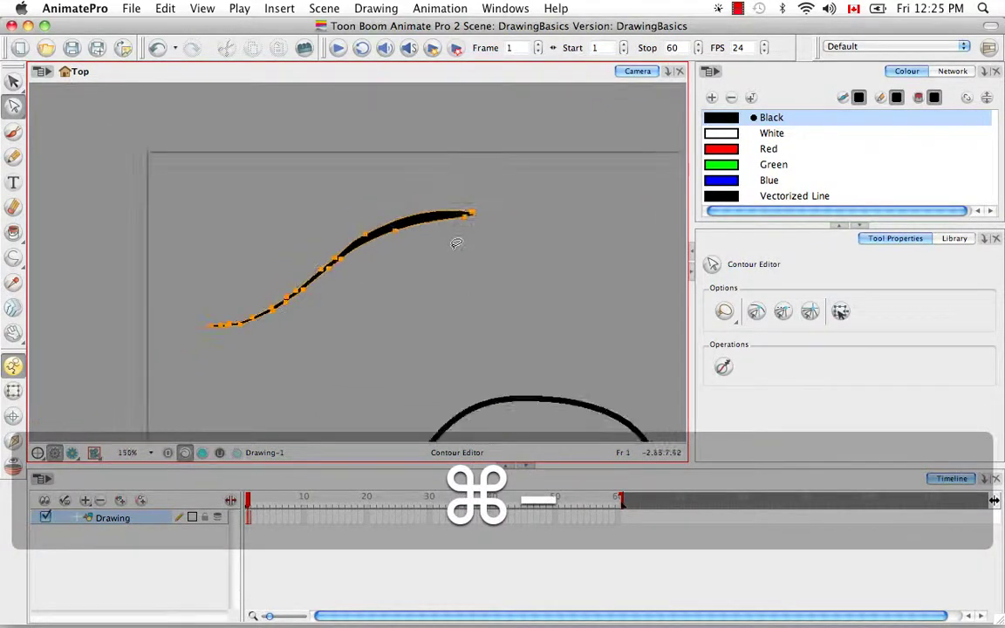
drag(545, 340, 478, 262)
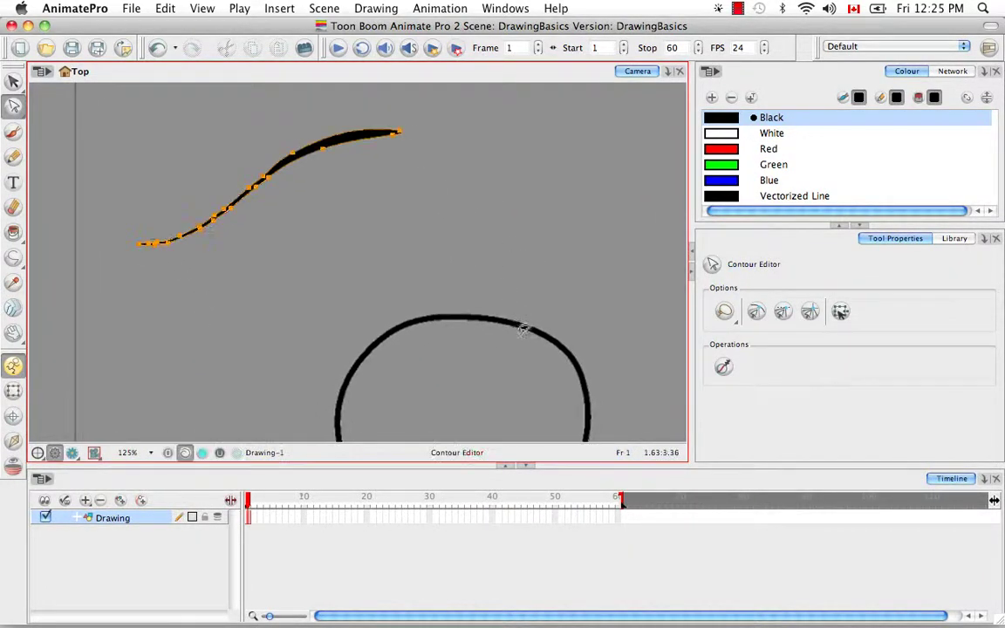
click(524, 267)
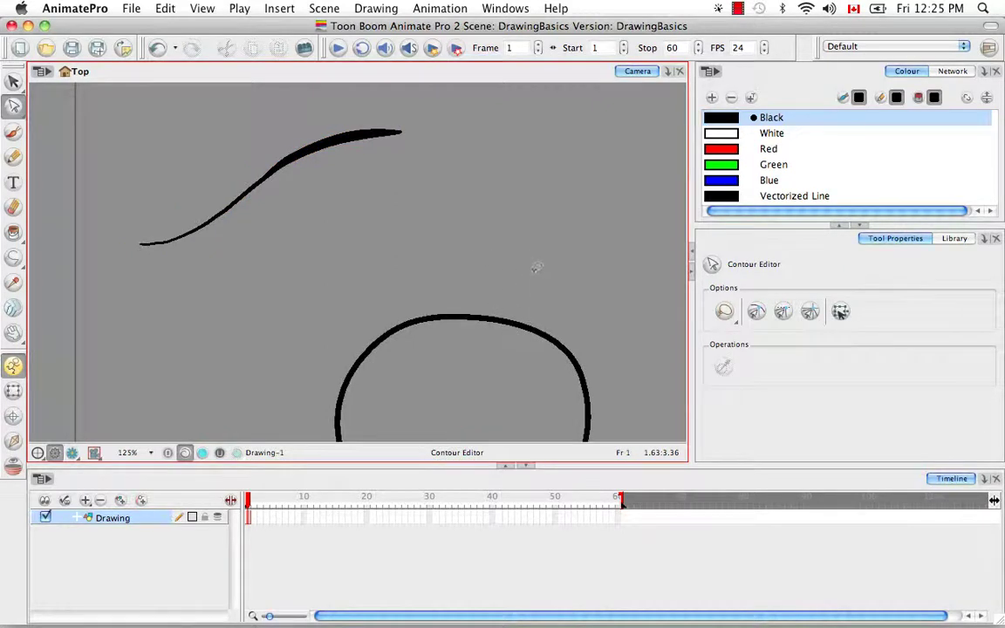
key(super+minus)
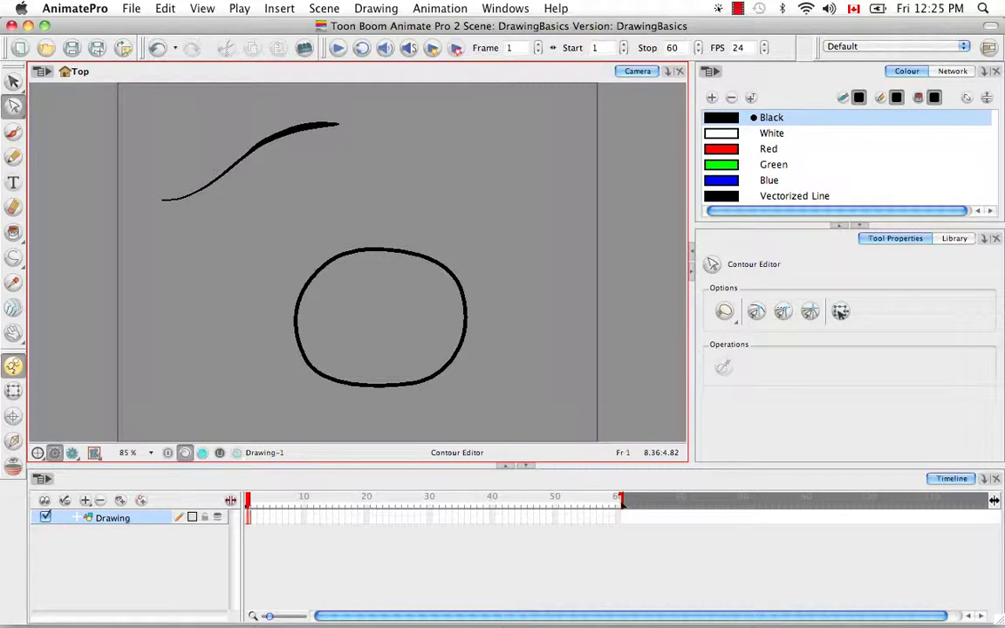
mouse_move(507, 218)
mouse_down()
mouse_move(506, 190)
mouse_move(161, 303)
mouse_move(488, 288)
mouse_up()
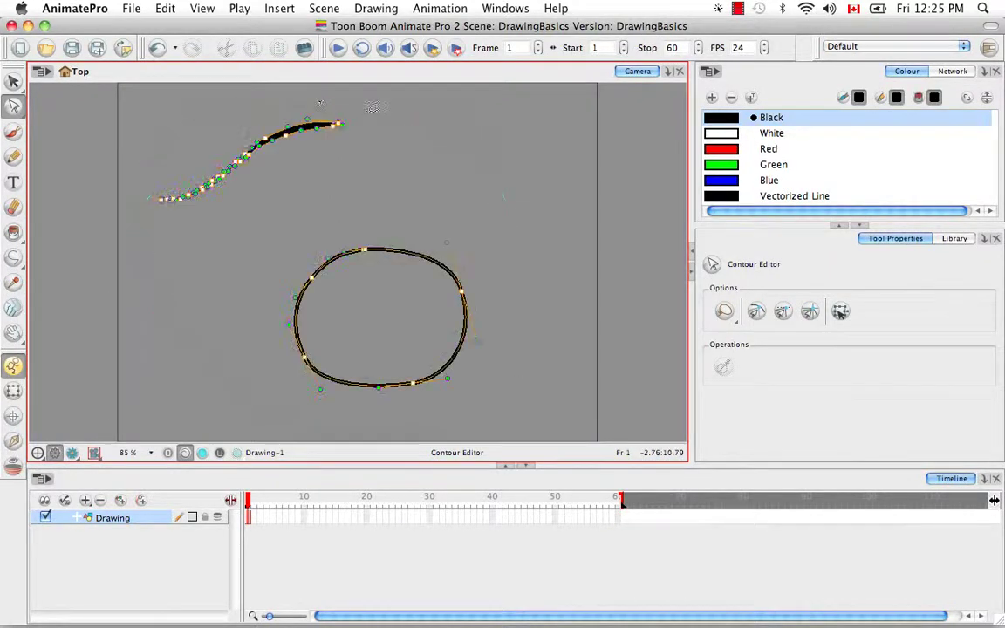
key(Delete)
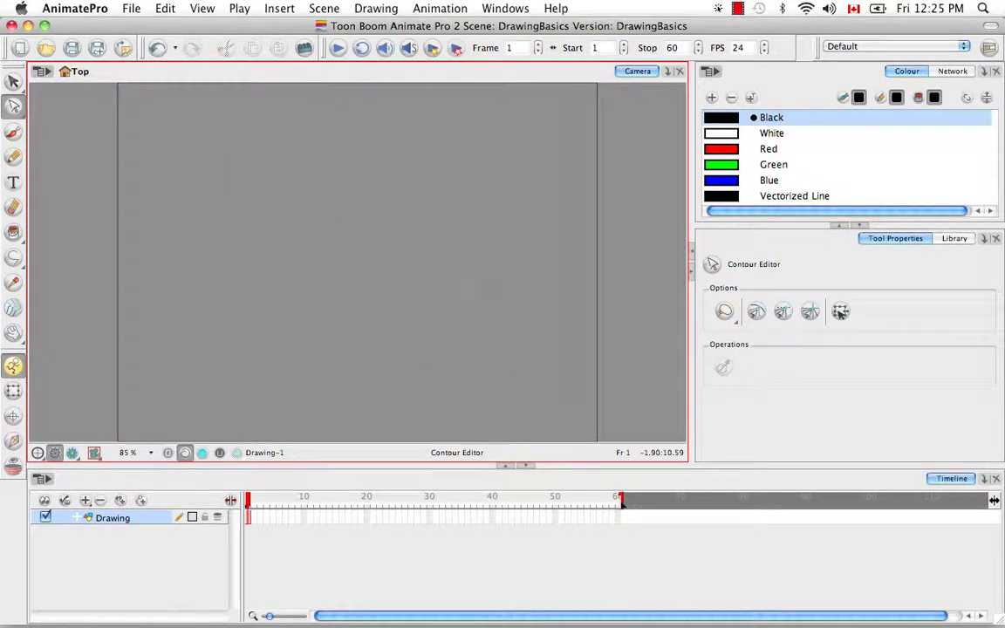
- Compare the available options of the Brush tool and the Line tool
click(13, 131)
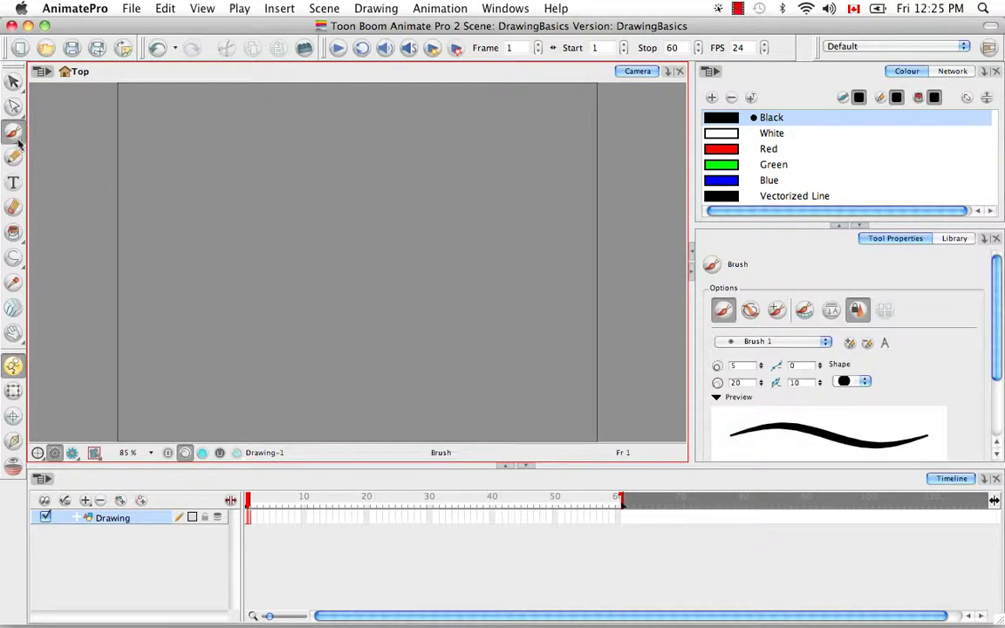
click(14, 258)
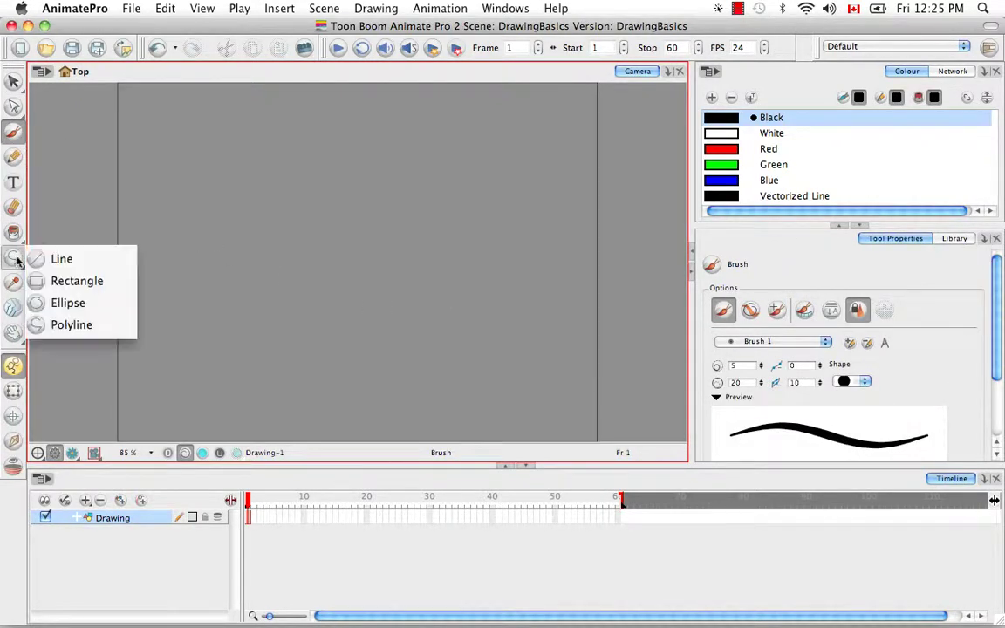
click(63, 259)
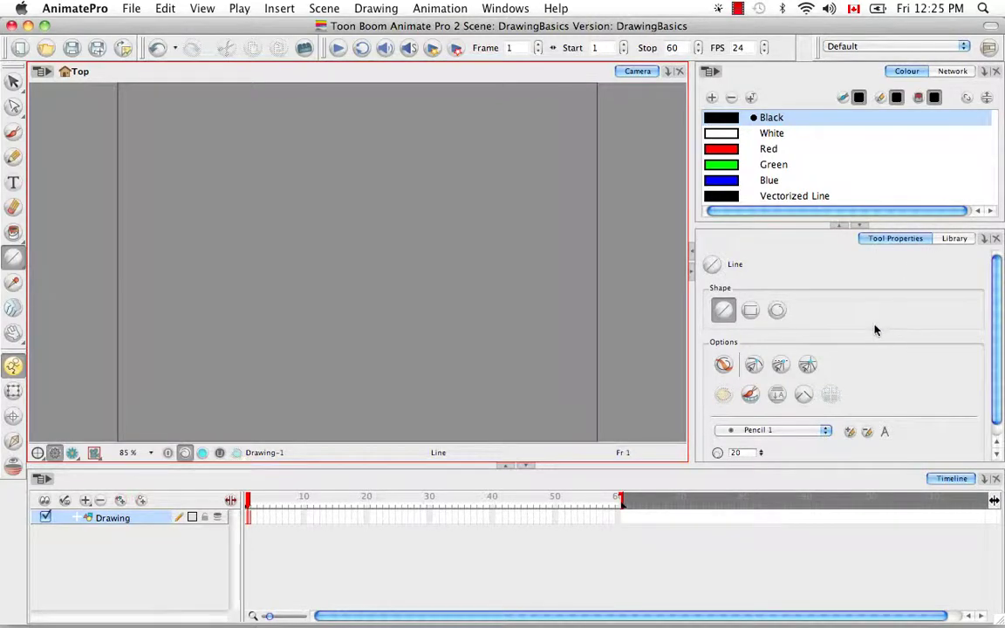
- Paint a rising S-shaped stroke across the middle of the camera frame with the Brush tool in Red
click(16, 132)
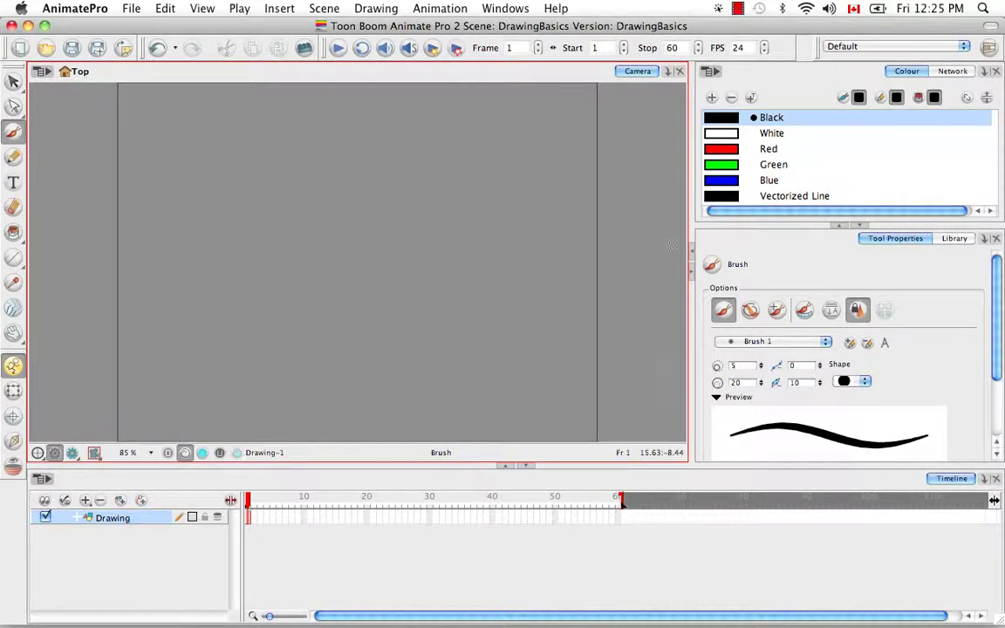
click(726, 148)
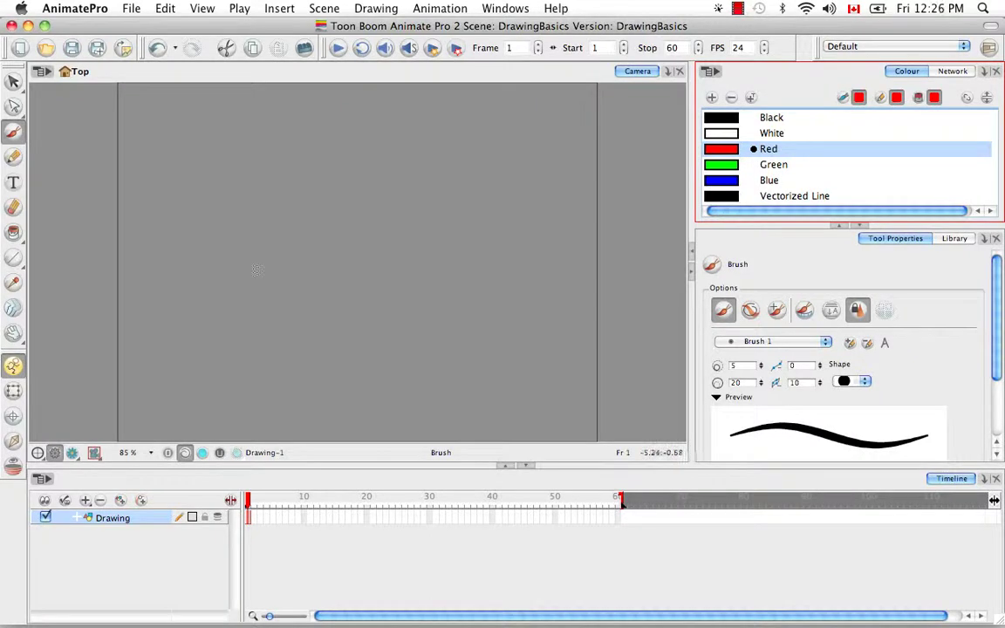
drag(219, 302, 483, 150)
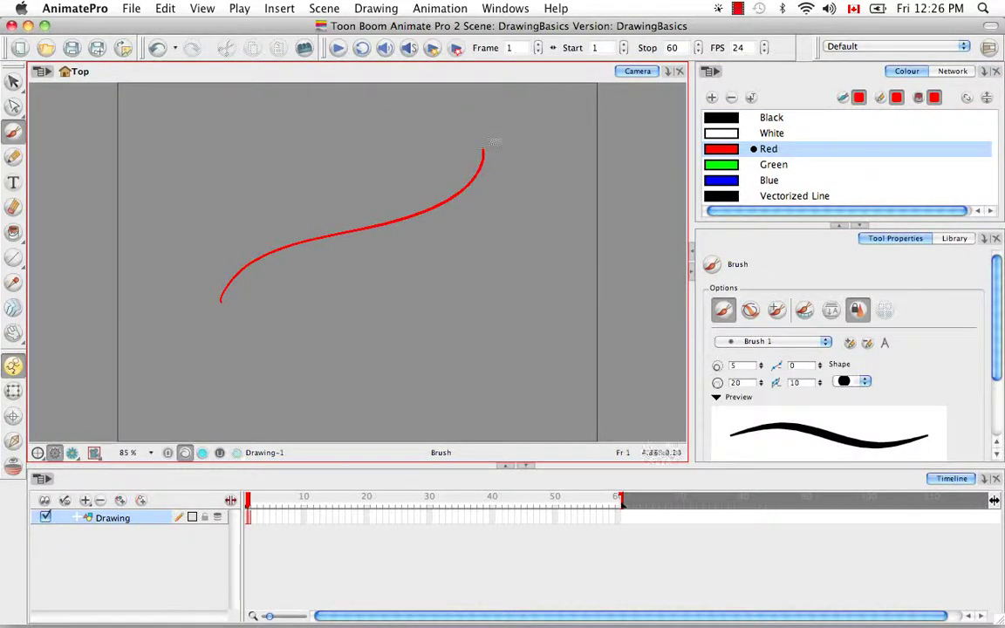
- Select the red S-shaped brush stroke and delete it
click(13, 81)
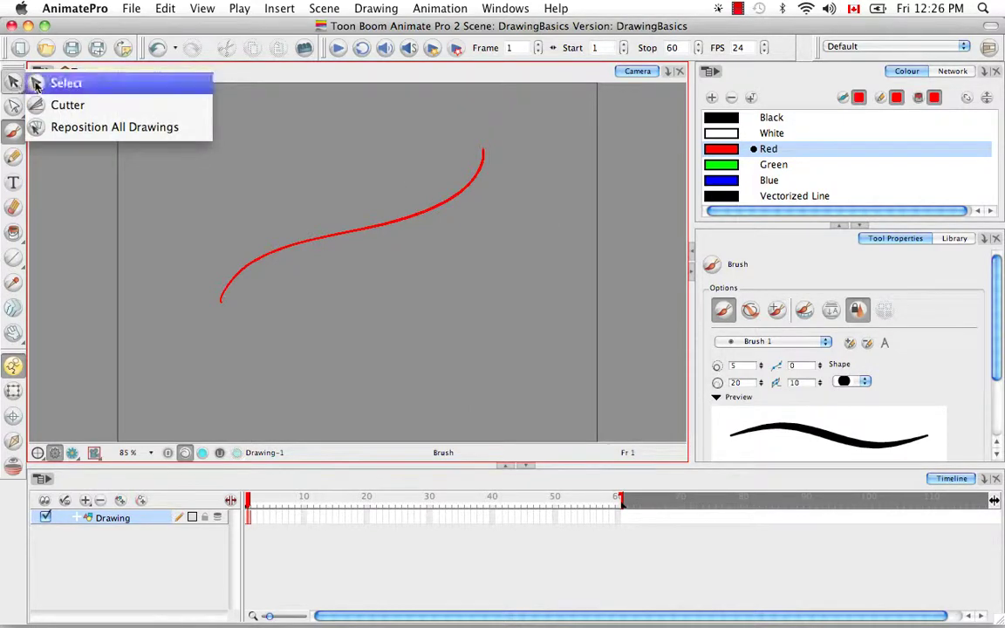
click(53, 81)
mouse_move(377, 131)
mouse_down()
mouse_move(262, 360)
mouse_move(164, 263)
mouse_up()
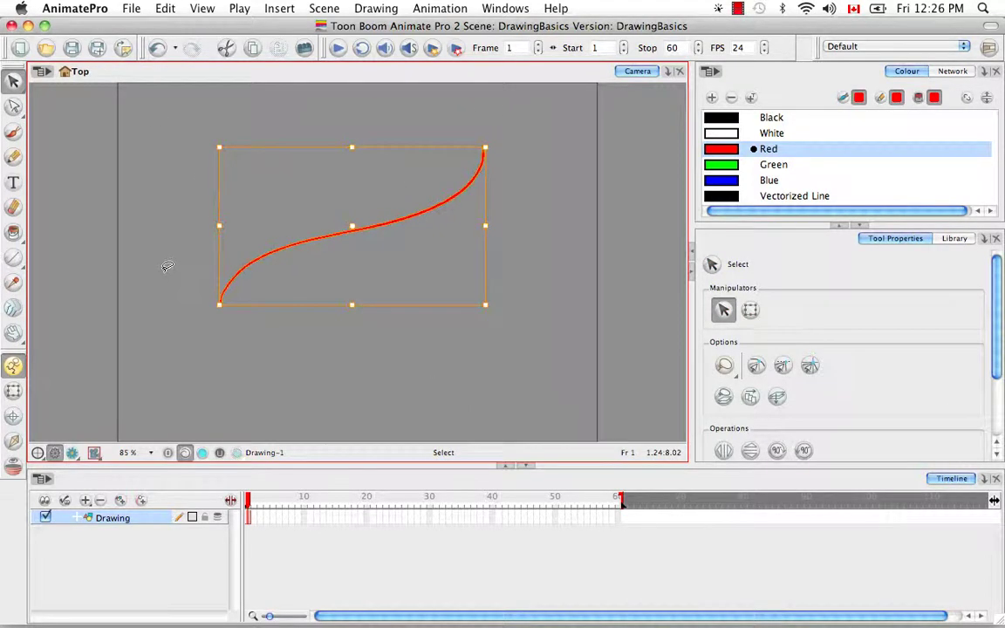
key(Delete)
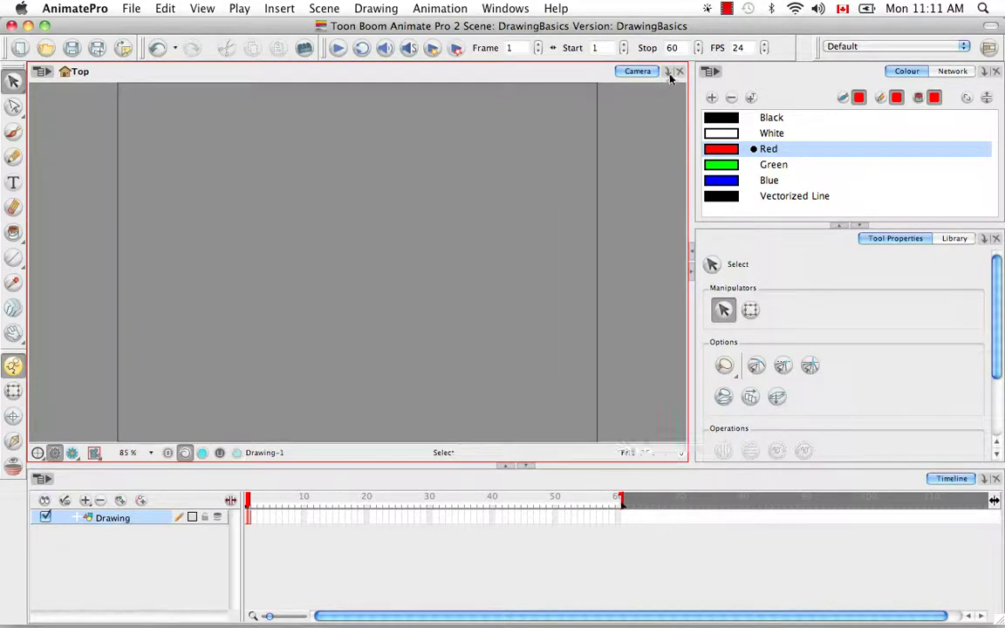
- Add a Drawing view alongside the Camera view, compare the two views, and leave the Drawing view active
click(668, 71)
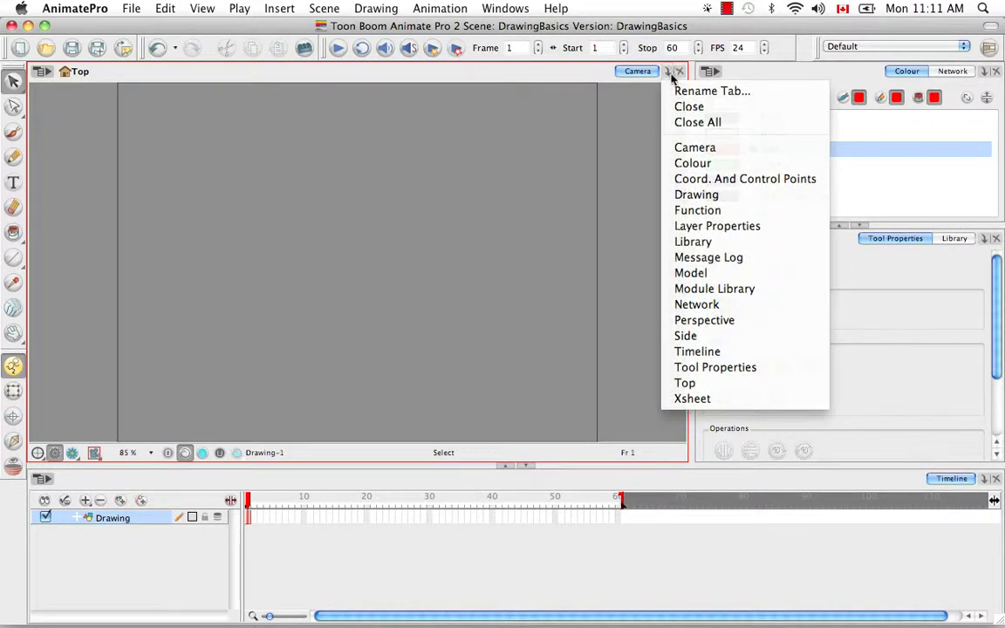
click(731, 195)
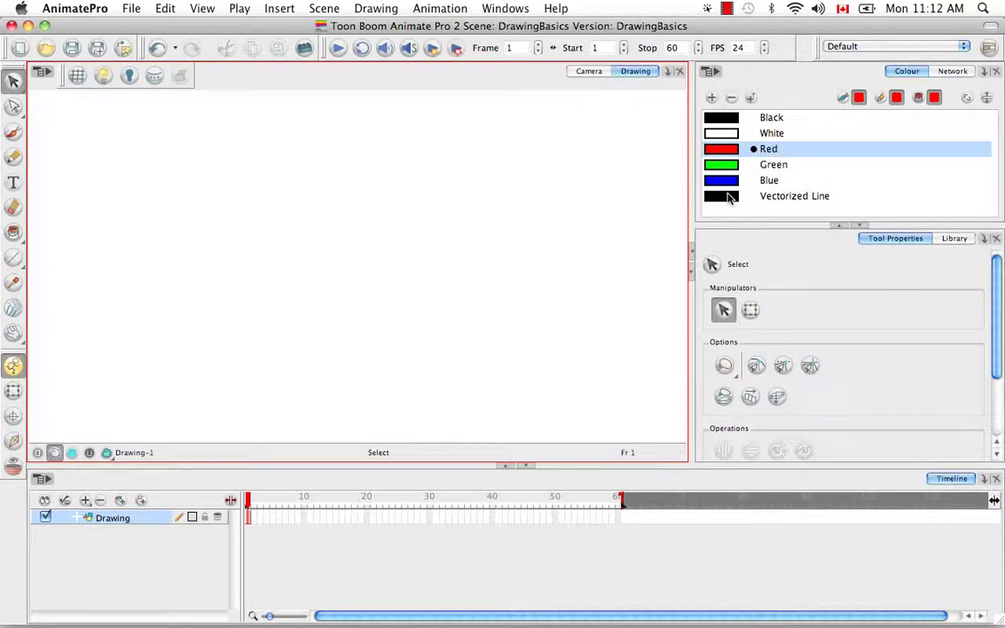
click(595, 72)
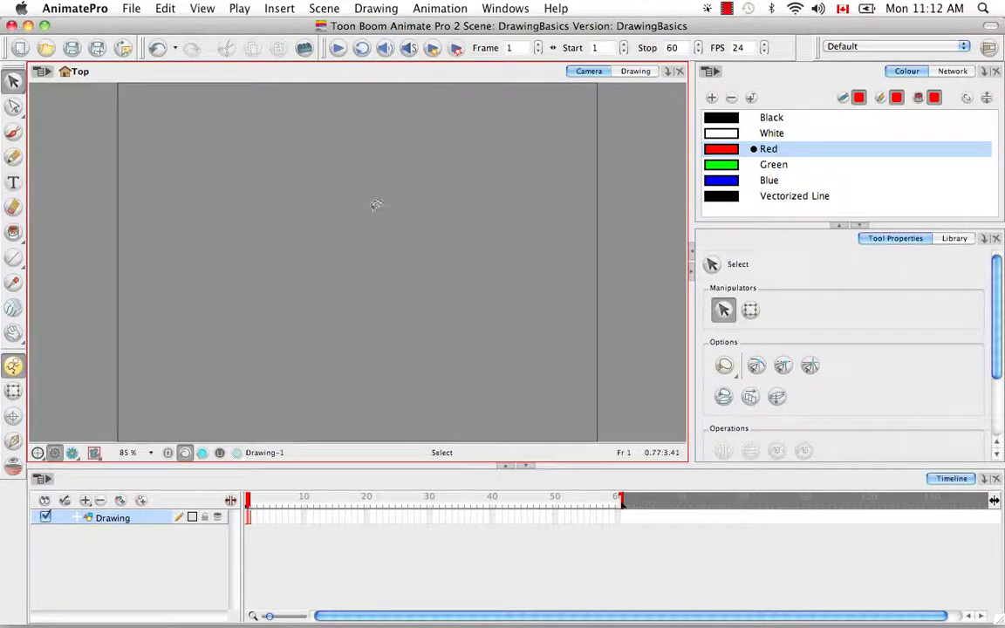
click(635, 72)
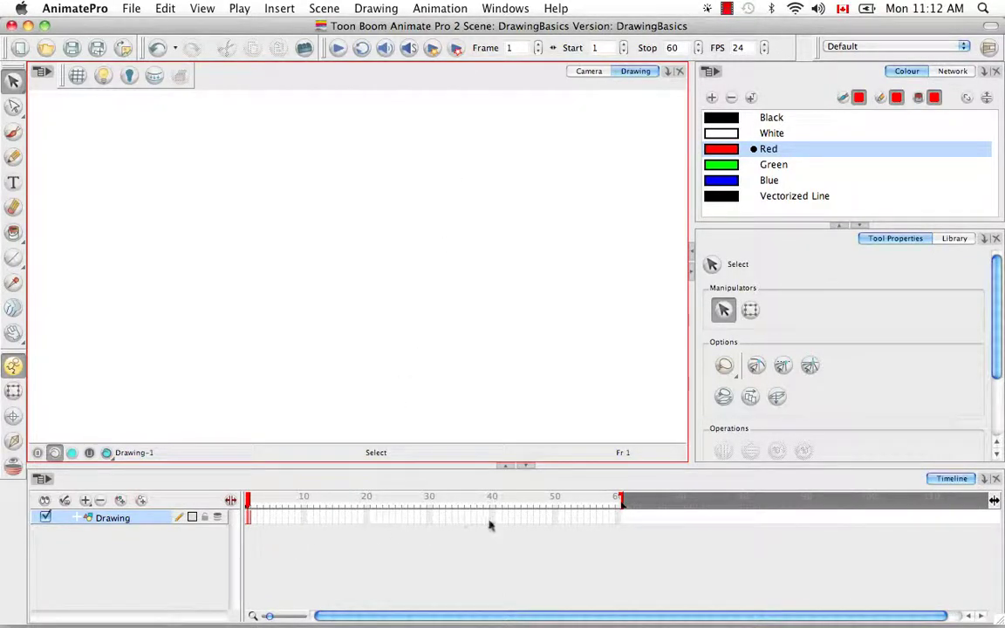
click(590, 72)
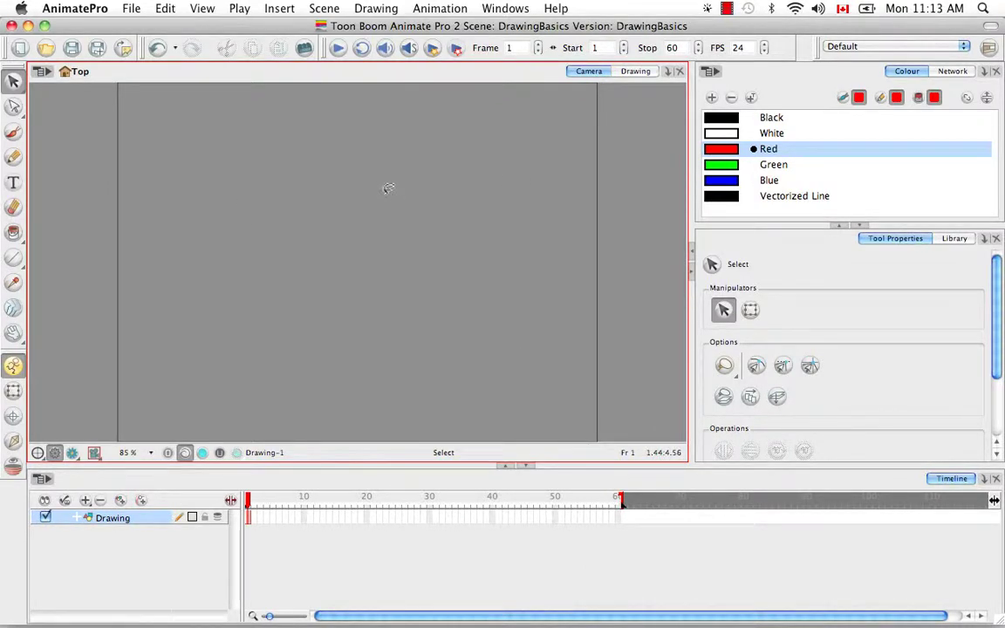
click(634, 71)
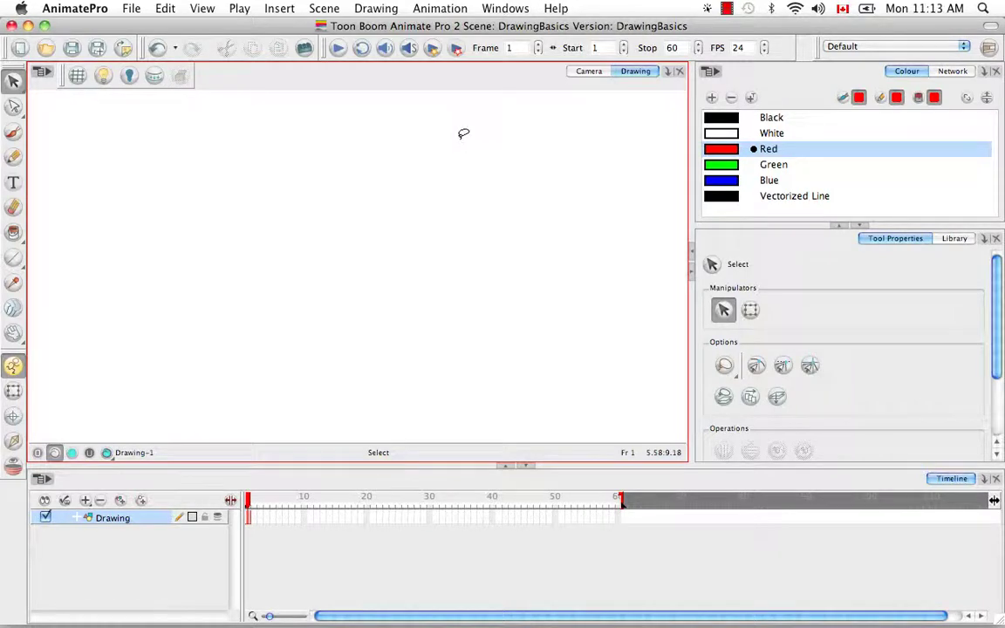
click(588, 71)
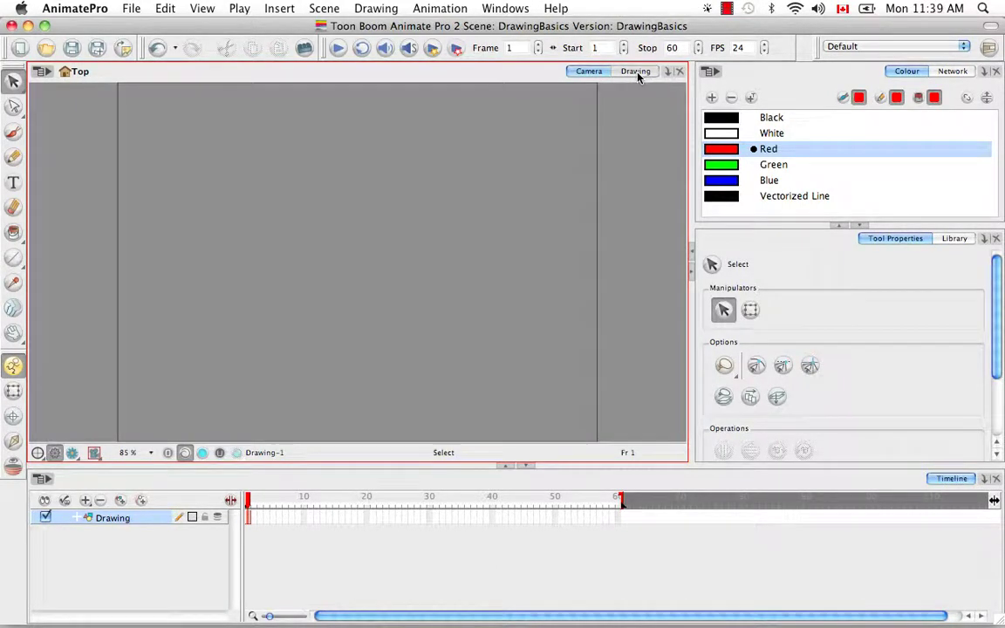
click(635, 72)
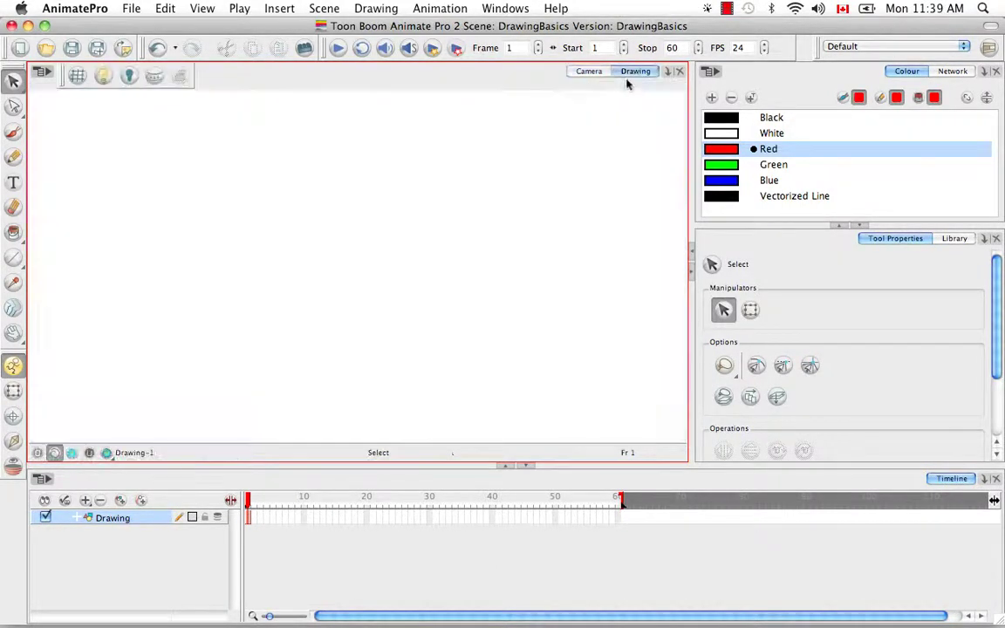
- Add a new drawing layer and name it figure
click(120, 501)
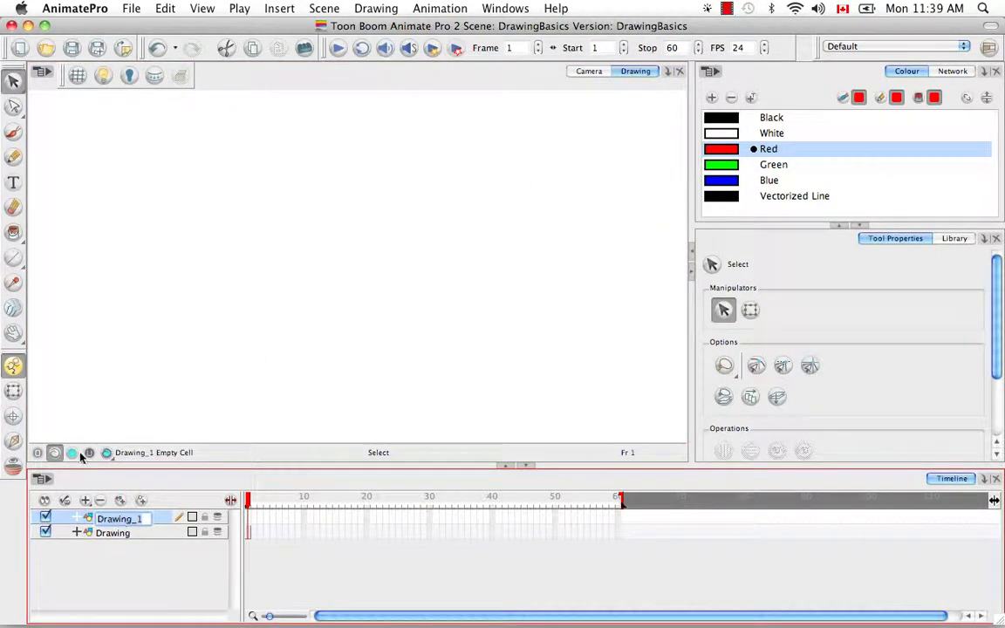
text(figure)
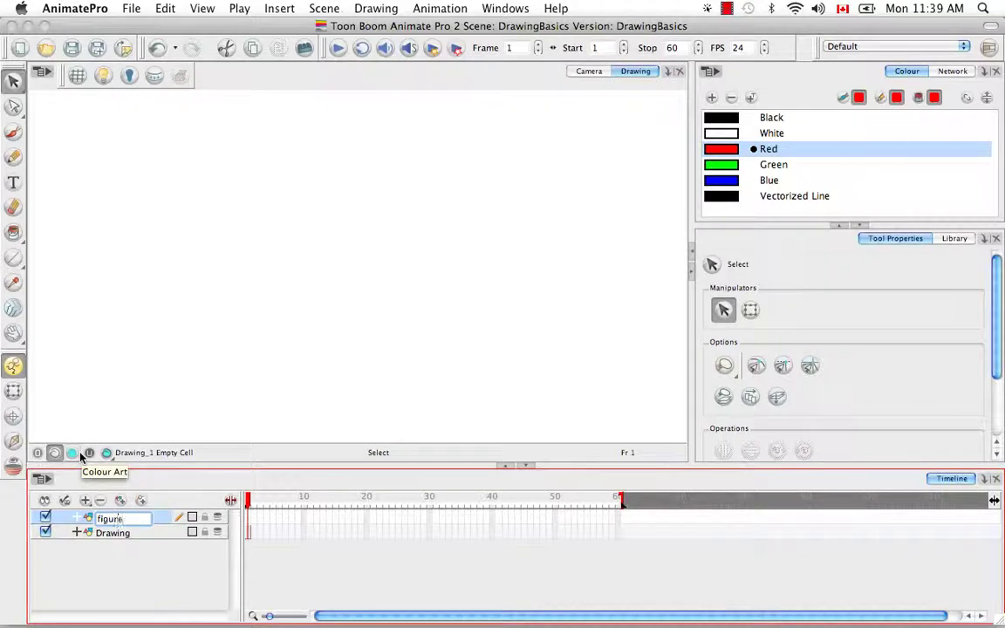
key(Return)
- Rename the original Drawing layer as bg
click(122, 534)
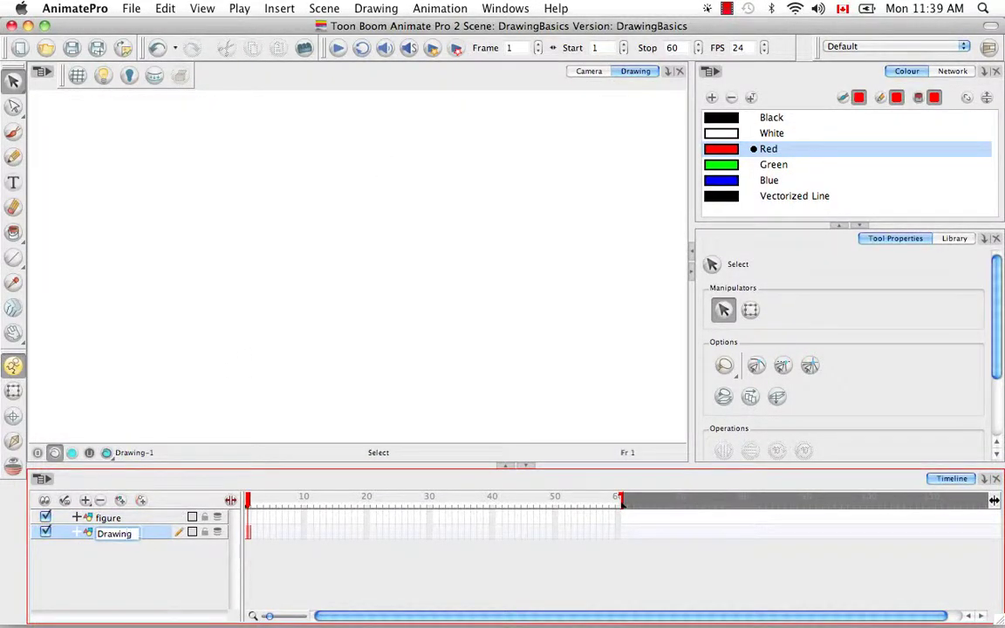
double_click(127, 538)
key(BackSpace)
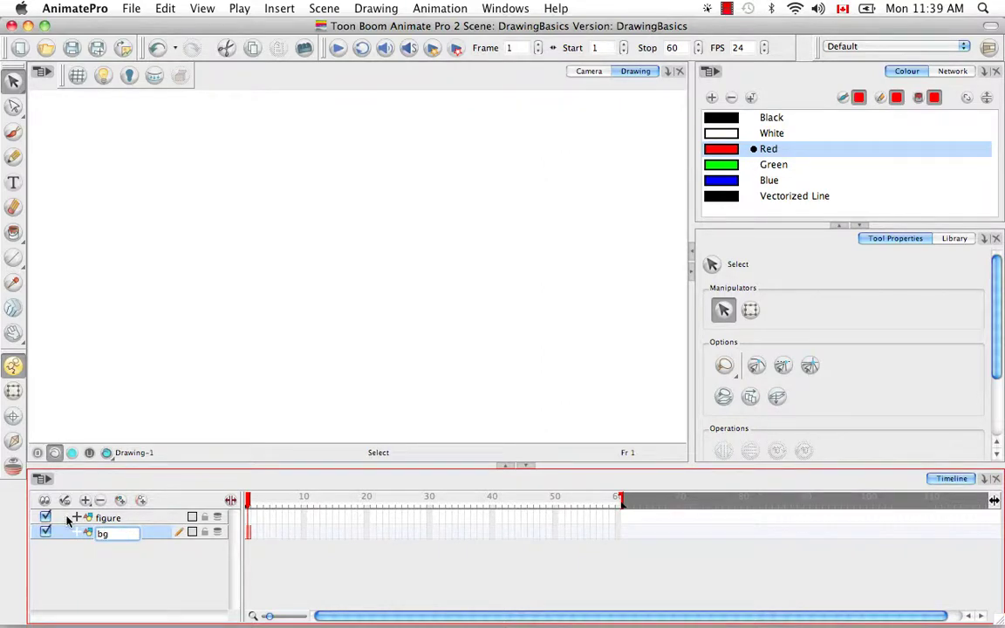
text(bg)
key(Return)
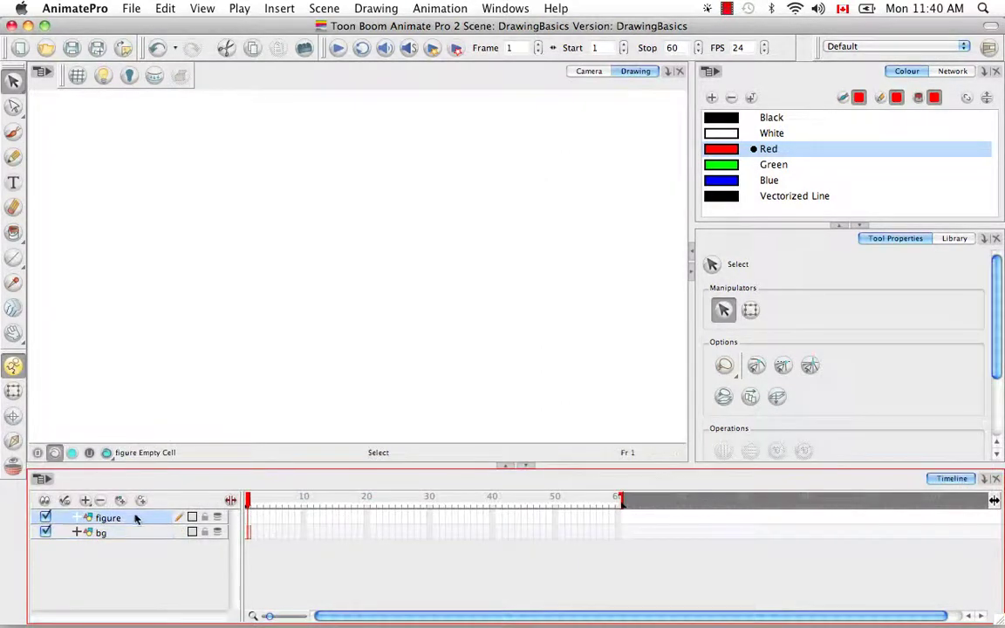
- Paint a large rectangular frame in the middle of the bg layer with the Brush tool in Black
click(13, 131)
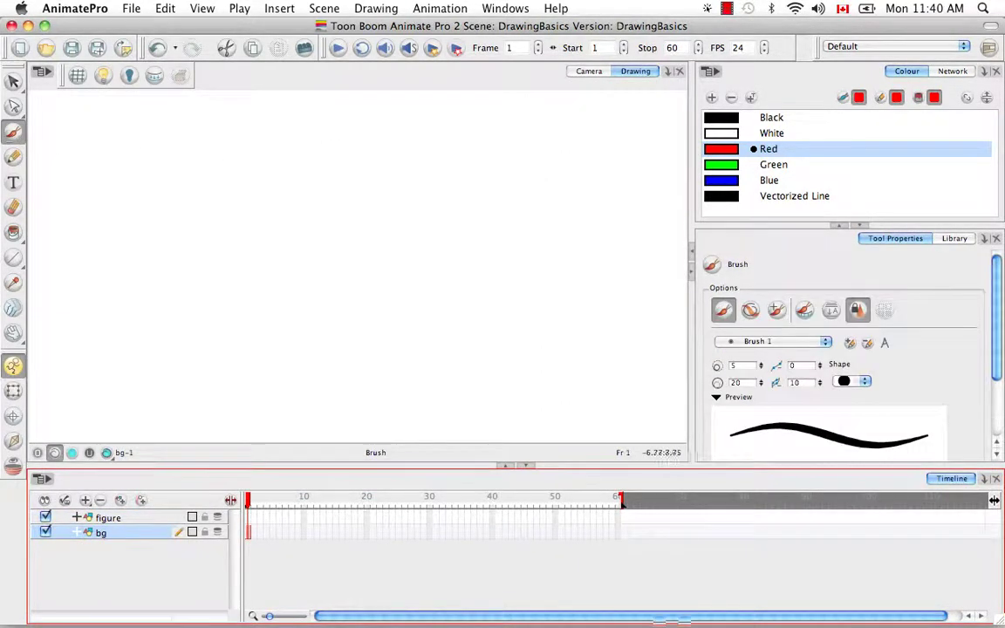
click(733, 114)
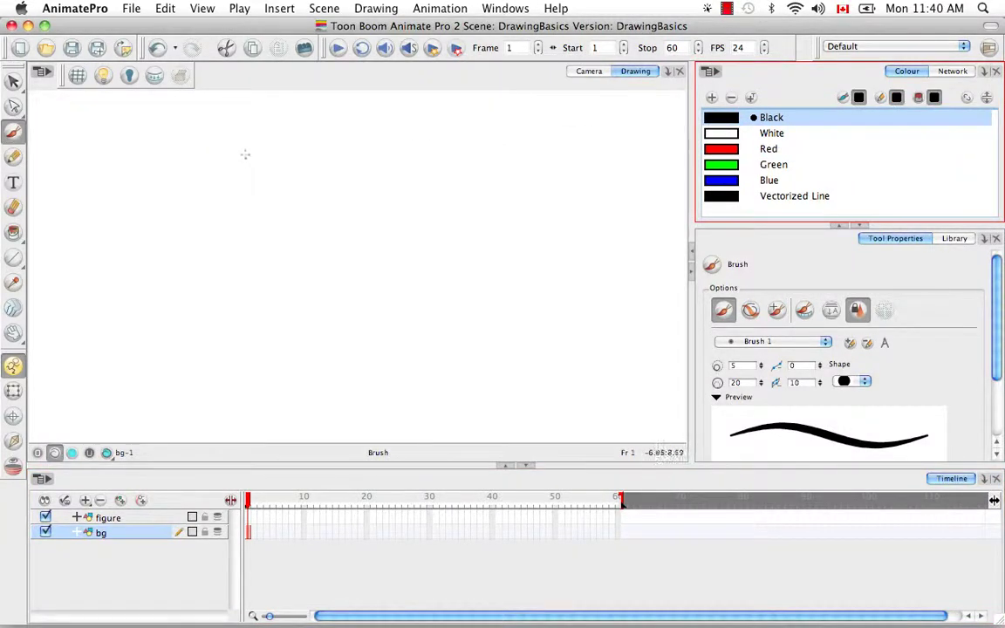
mouse_move(239, 154)
mouse_down()
mouse_move(507, 153)
mouse_move(512, 370)
mouse_move(229, 374)
mouse_move(232, 155)
mouse_up()
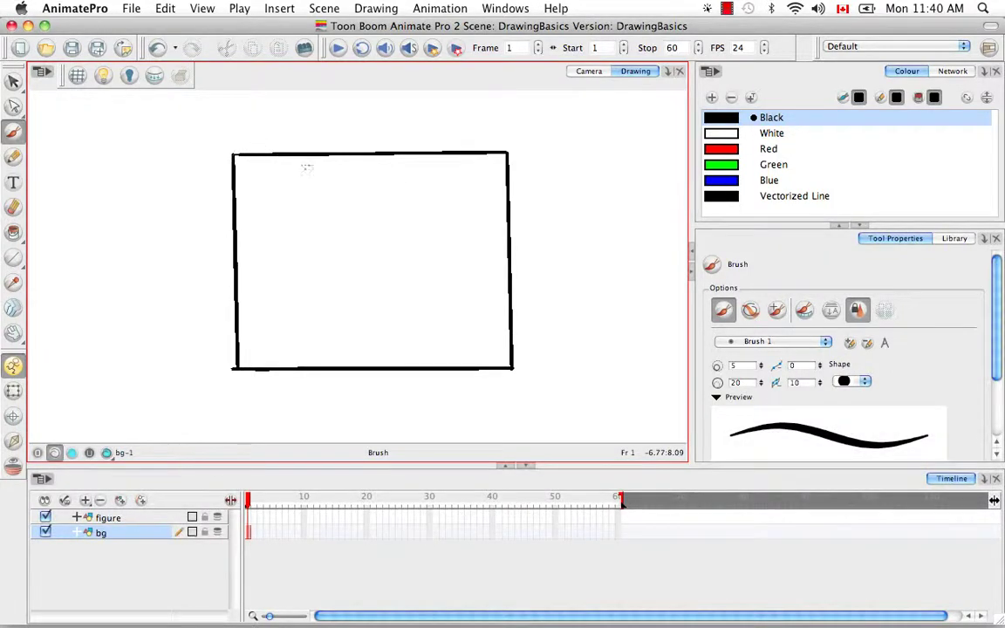
- Paint a small circular sun in the frame's upper right corner and a wavy horizon line across its lower part
key(alt+super)
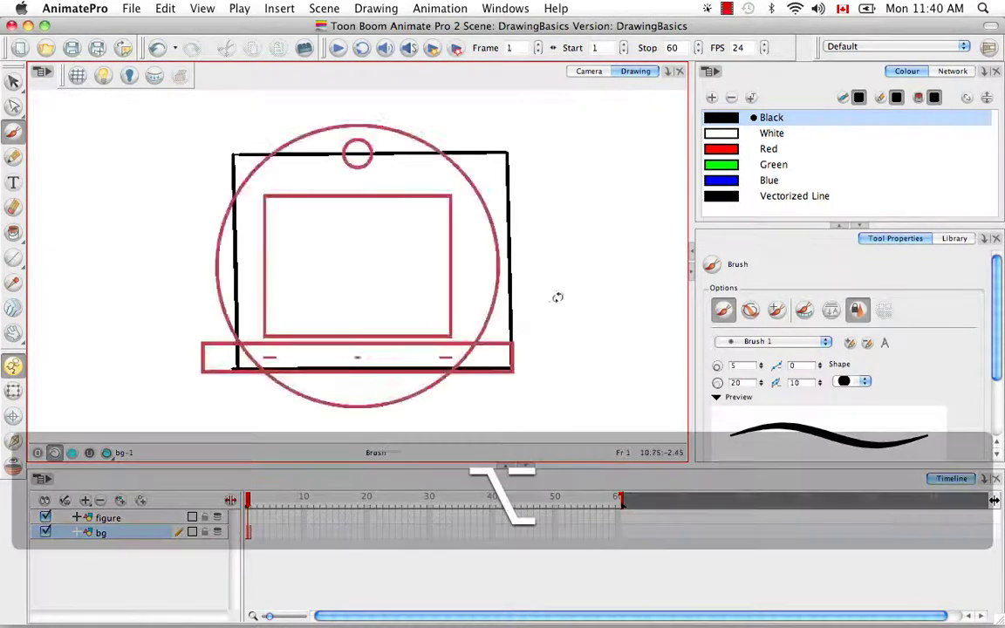
drag(507, 293, 510, 256)
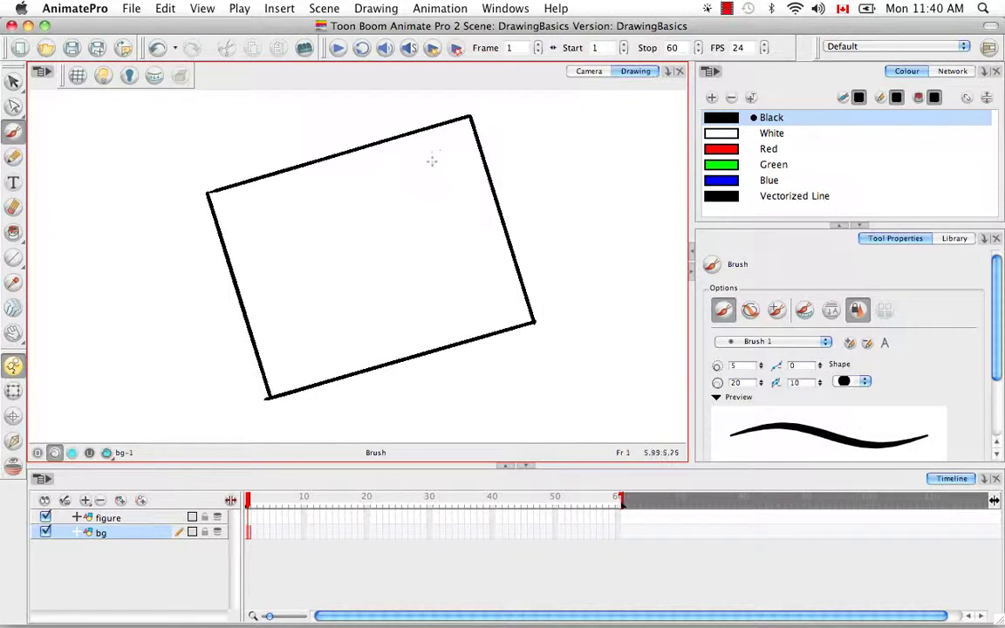
mouse_move(430, 159)
mouse_down()
mouse_move(430, 195)
mouse_move(448, 181)
mouse_move(432, 160)
mouse_up()
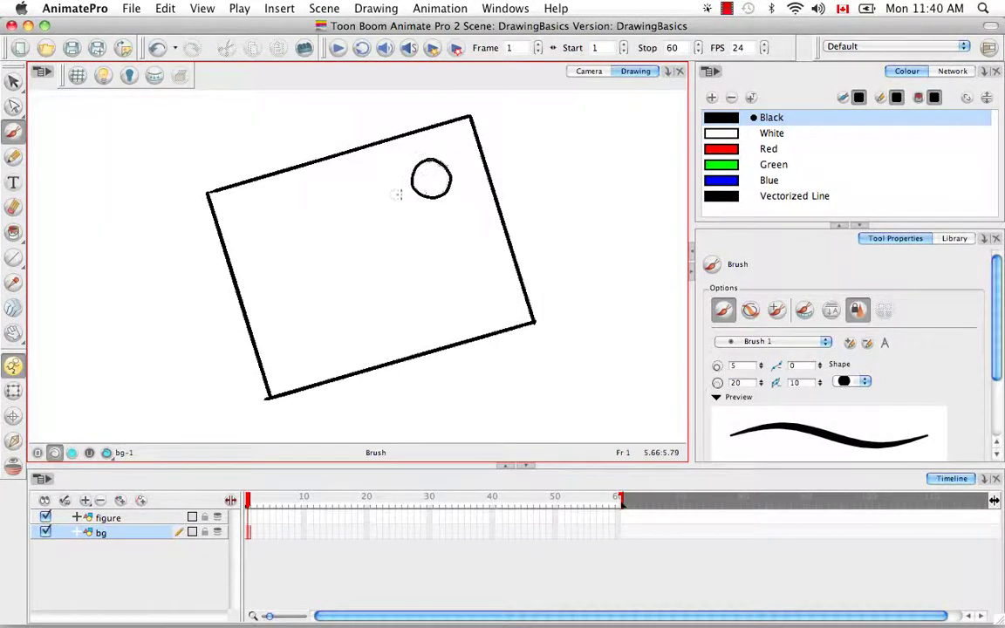
drag(260, 356, 519, 276)
key(shift+x)
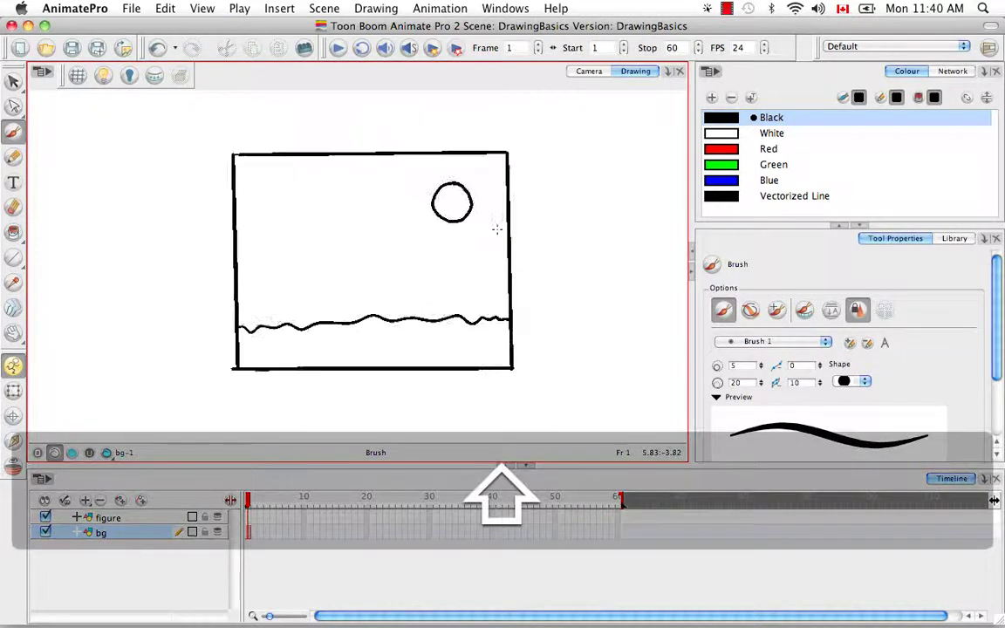
- Change the Red swatch to bright yellow with hue 61, saturation 100 and value 100
double_click(722, 148)
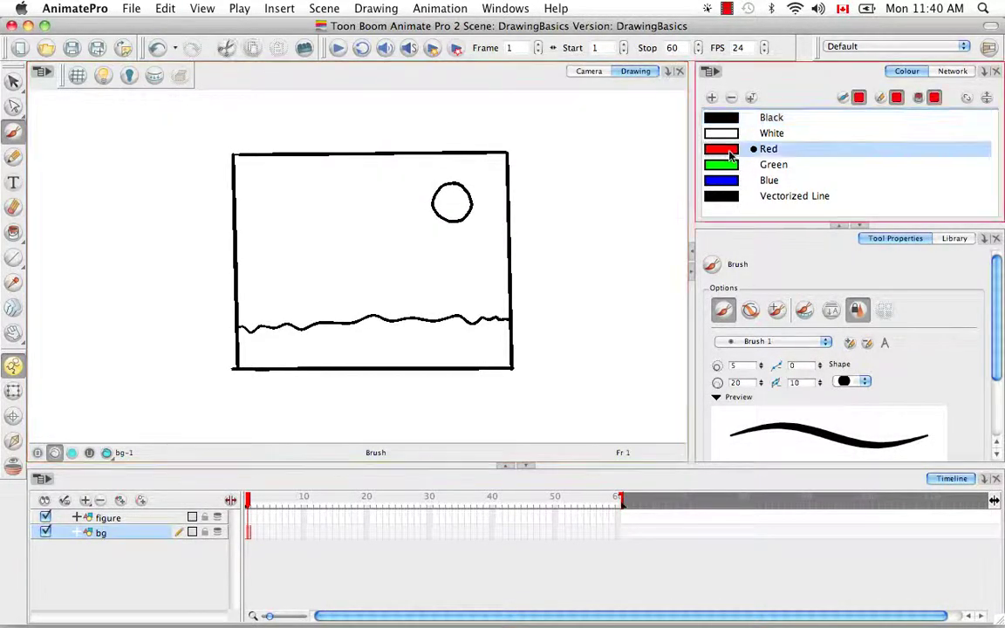
drag(254, 177, 287, 182)
mouse_move(395, 215)
mouse_down()
mouse_move(376, 224)
mouse_move(453, 191)
mouse_up()
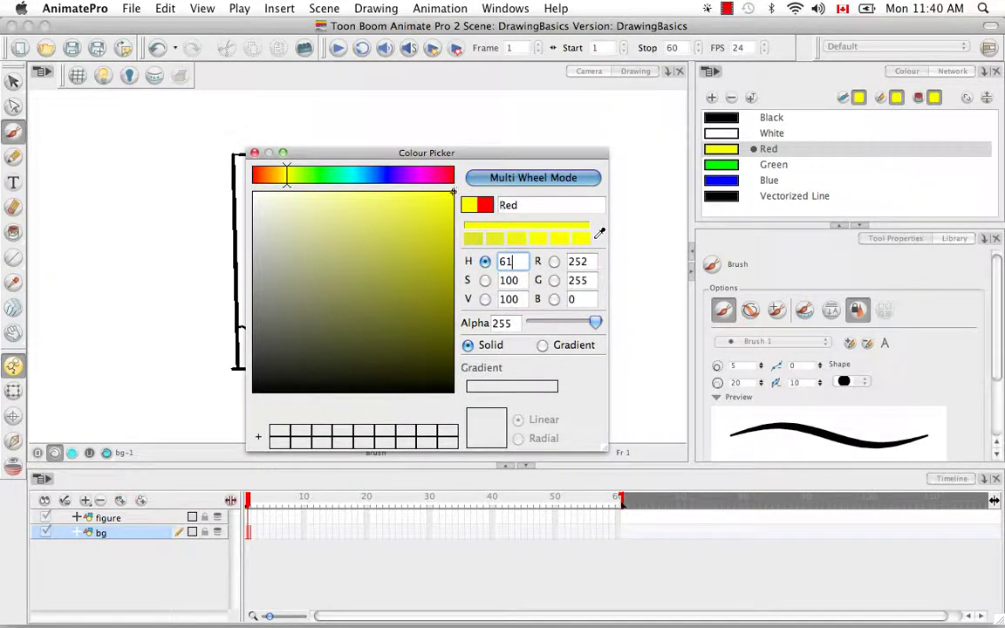
click(254, 153)
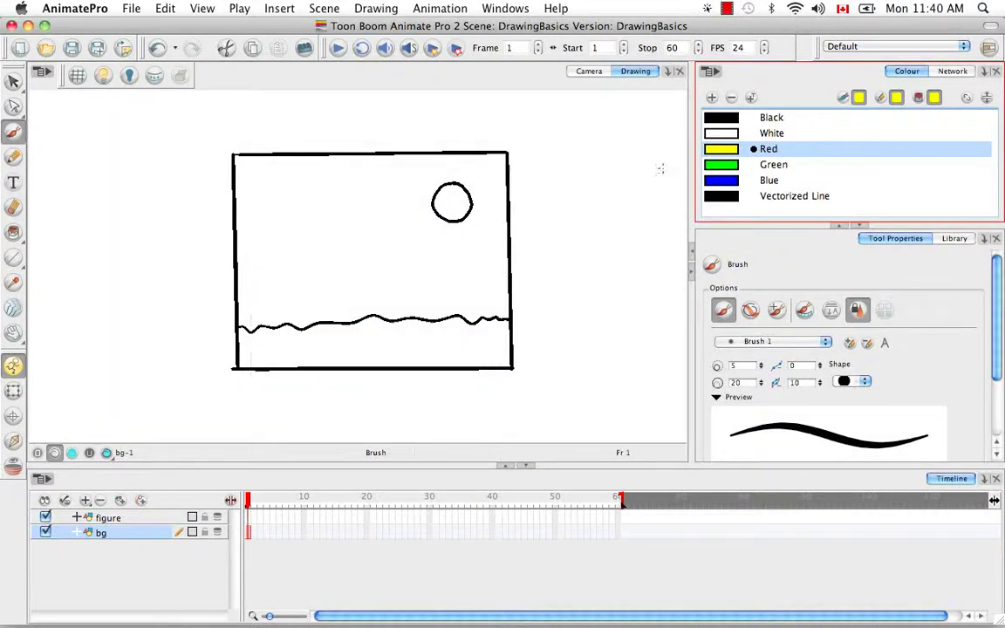
- Change the Green swatch to a softer, muted medium green
double_click(720, 164)
click(318, 223)
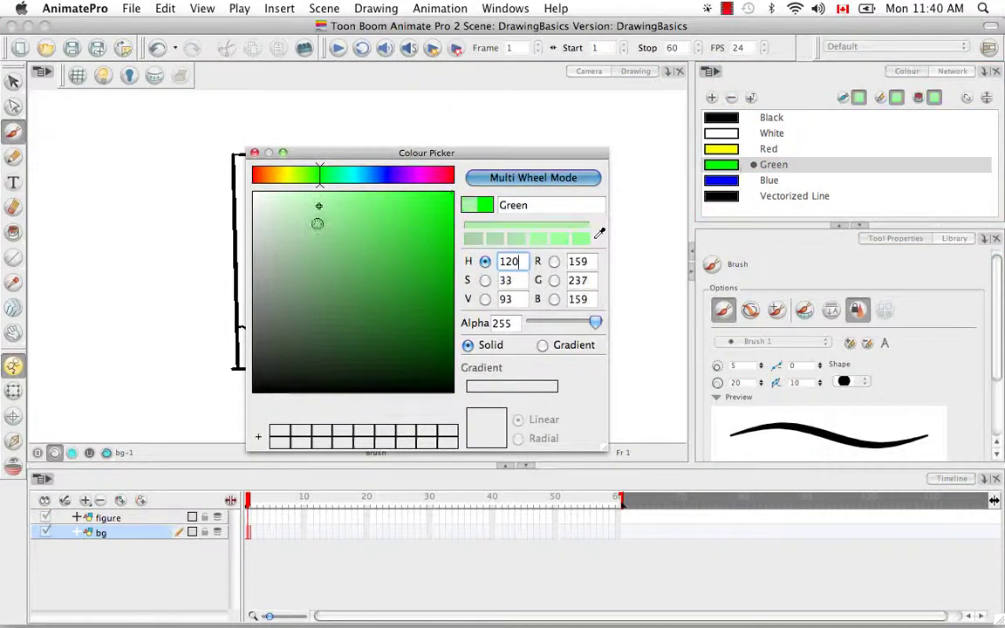
mouse_move(317, 224)
mouse_down()
mouse_move(348, 290)
mouse_move(343, 297)
mouse_move(313, 271)
mouse_move(352, 264)
mouse_move(361, 251)
mouse_up()
click(253, 153)
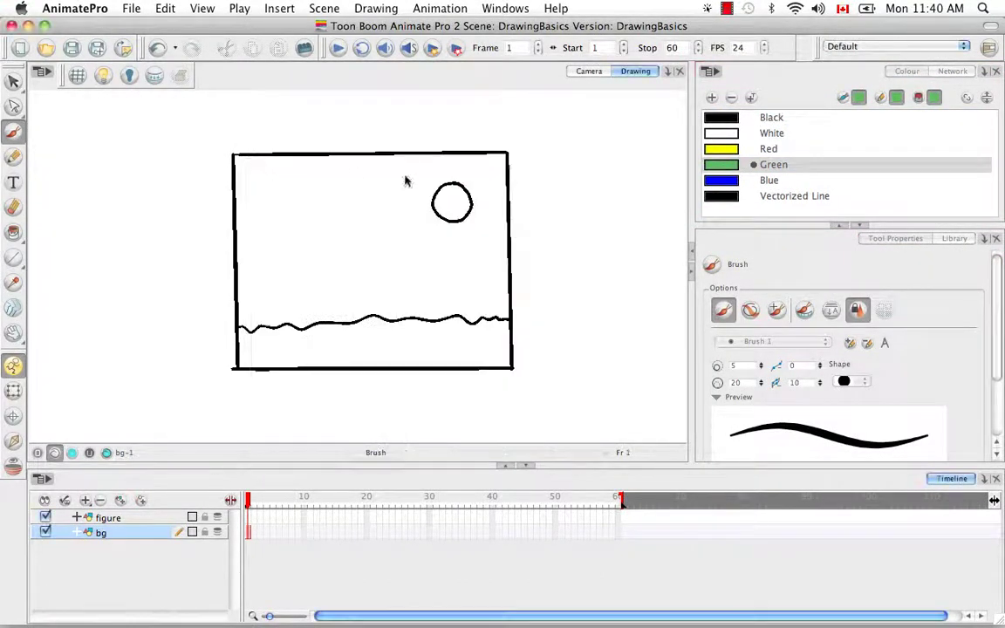
- Change the Blue swatch to a light sky blue with hue 192, saturation 43 and value 100
double_click(720, 180)
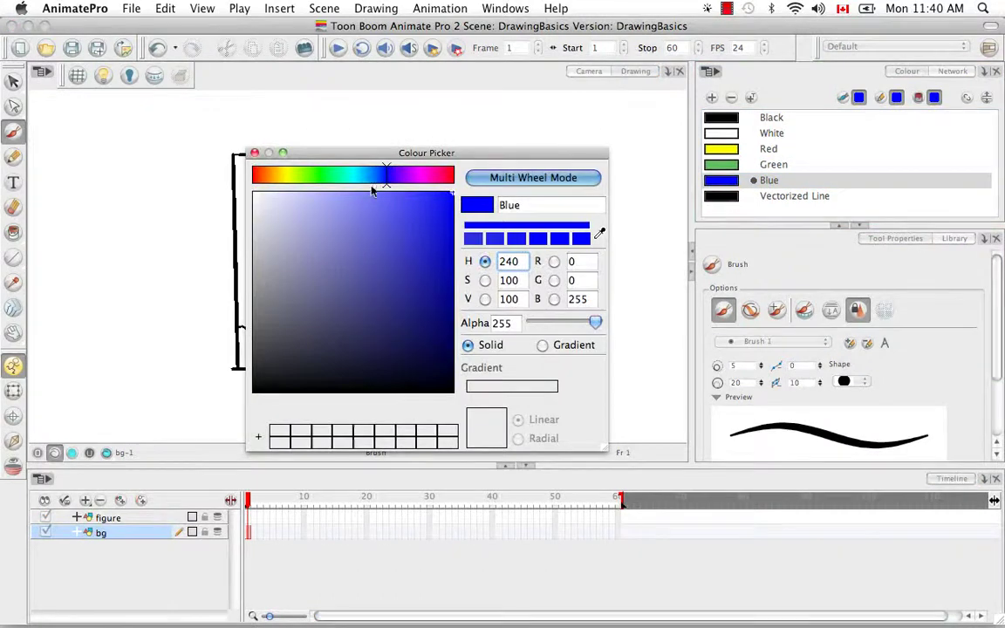
drag(371, 182, 360, 182)
click(339, 191)
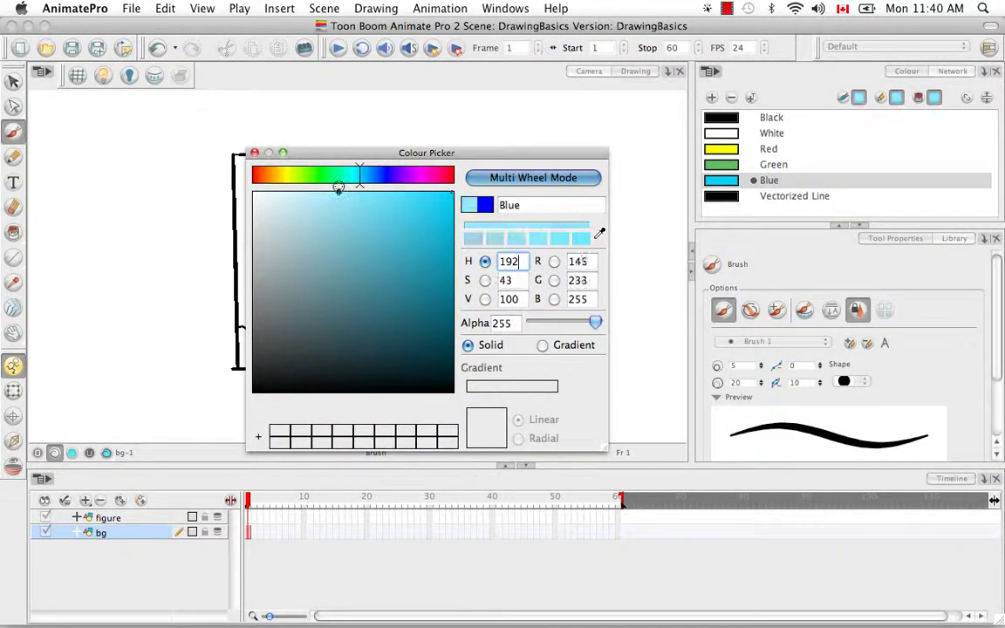
click(338, 190)
click(254, 153)
- Fill the sky with the light blue Blue swatch, the sun with the yellow Red swatch and the ground with the Green swatch
click(13, 232)
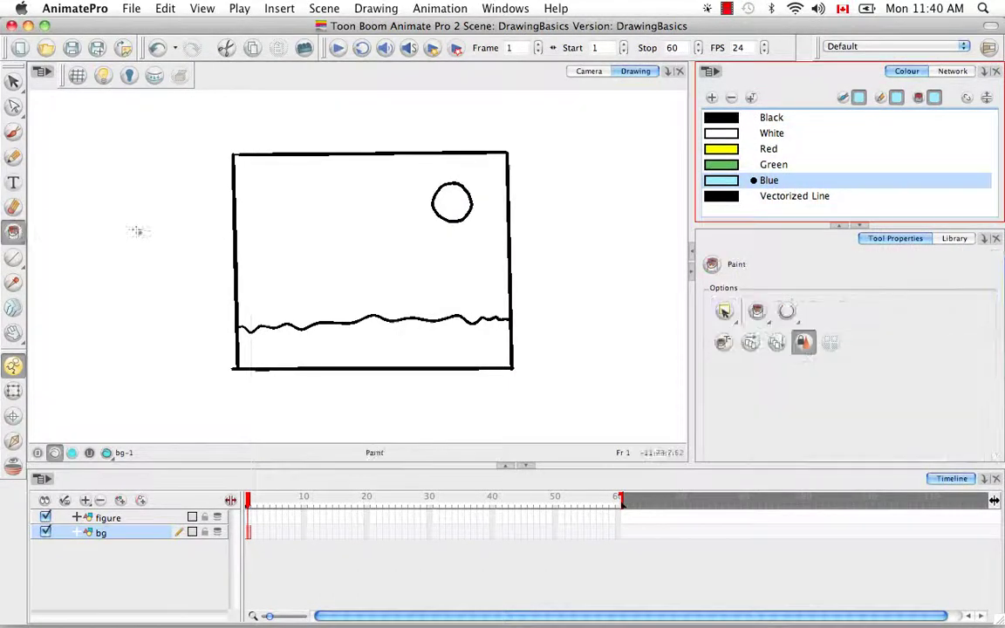
click(385, 217)
click(767, 149)
click(452, 202)
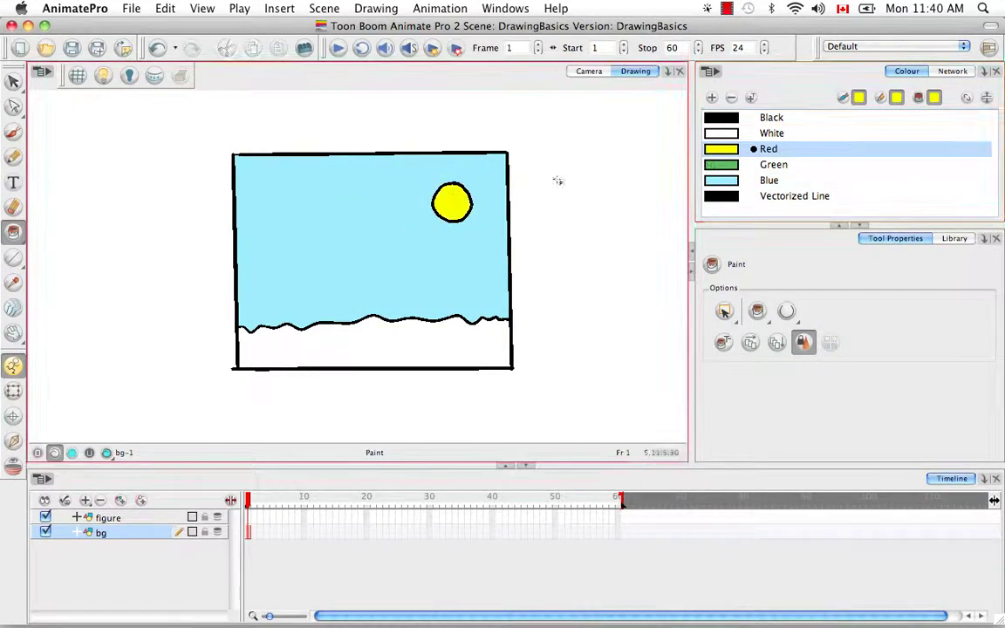
click(769, 164)
click(344, 342)
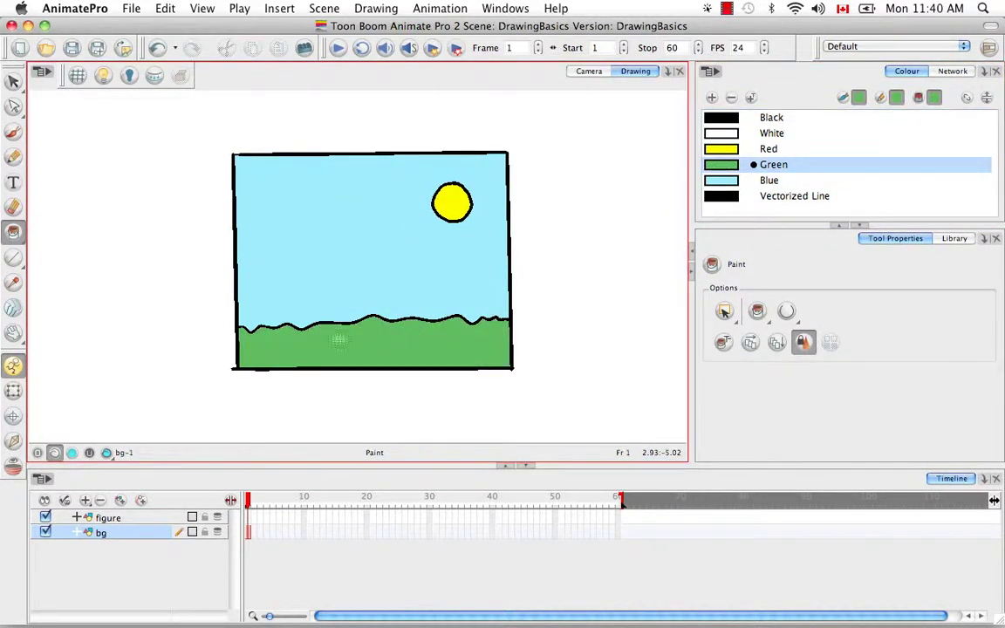
- Draw a simple figure in black with the Brush on the figure layer, with round head, body, legs, feet, arms and hands
click(125, 521)
click(13, 131)
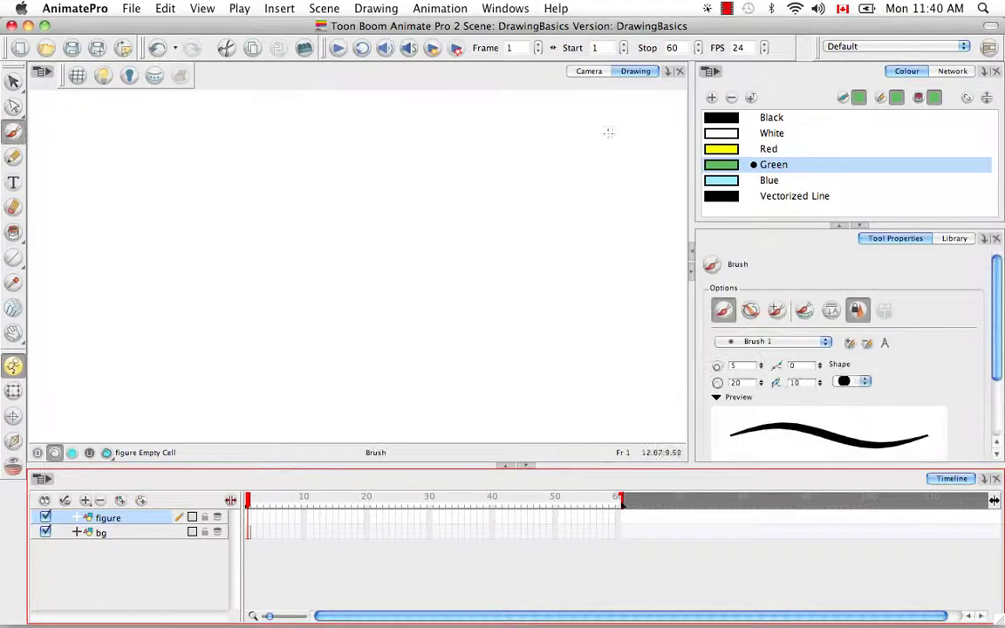
click(720, 118)
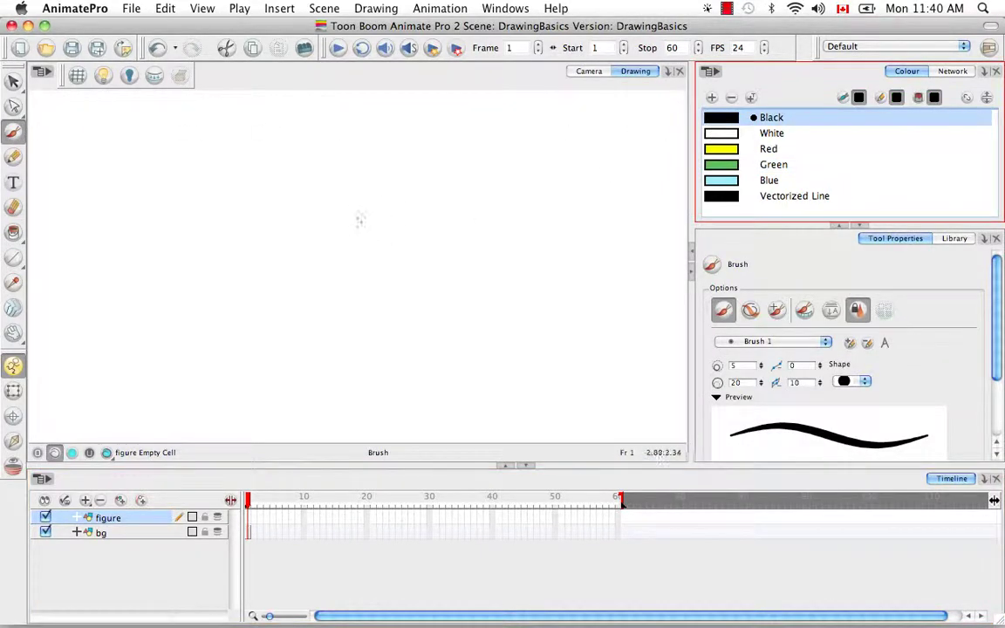
mouse_move(354, 227)
mouse_down()
mouse_move(366, 237)
mouse_move(342, 225)
mouse_move(354, 306)
mouse_up()
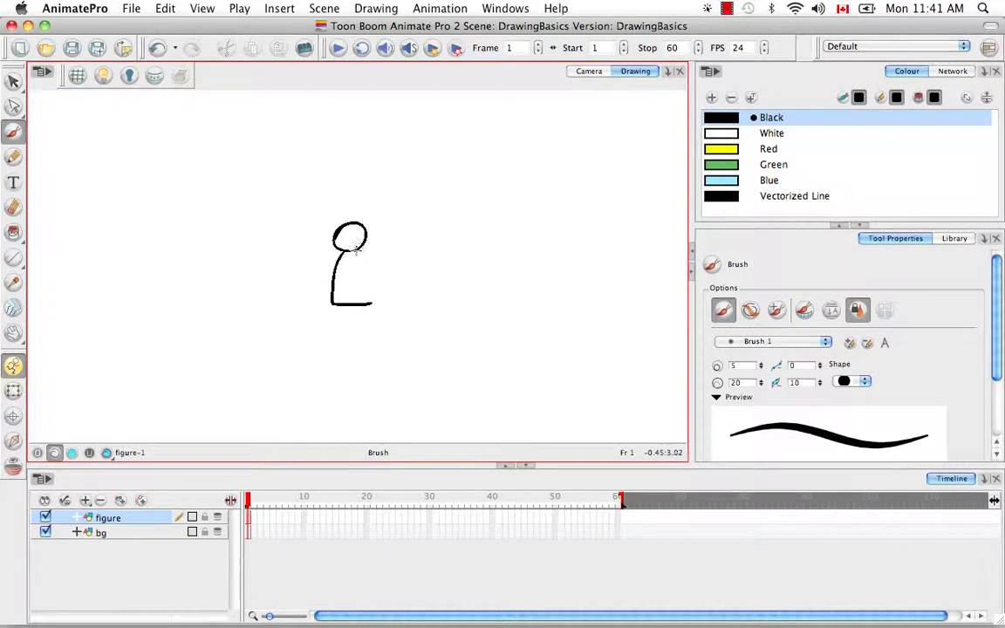
drag(355, 248, 373, 300)
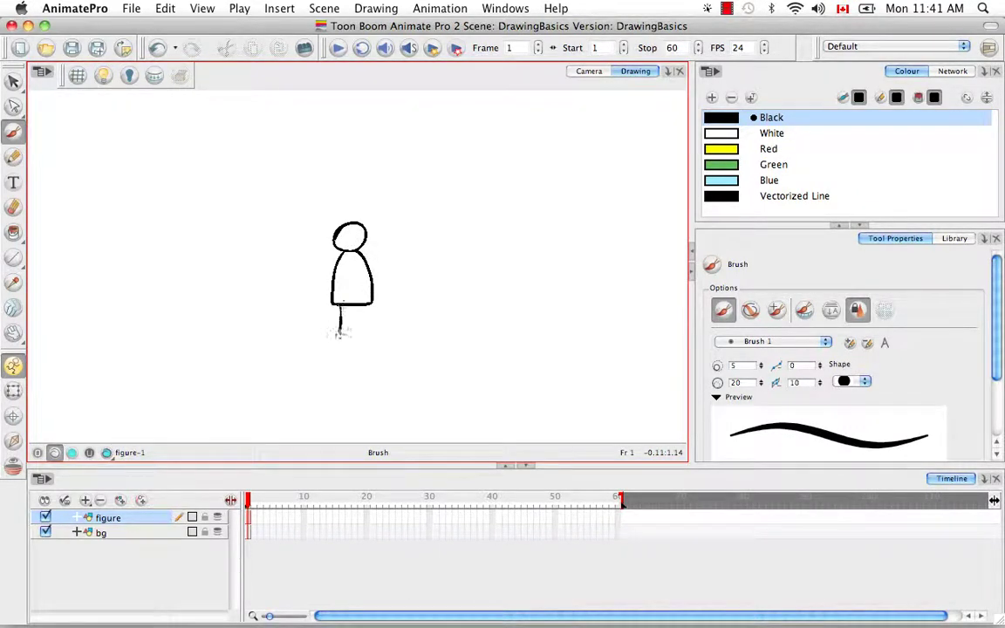
drag(340, 333, 339, 328)
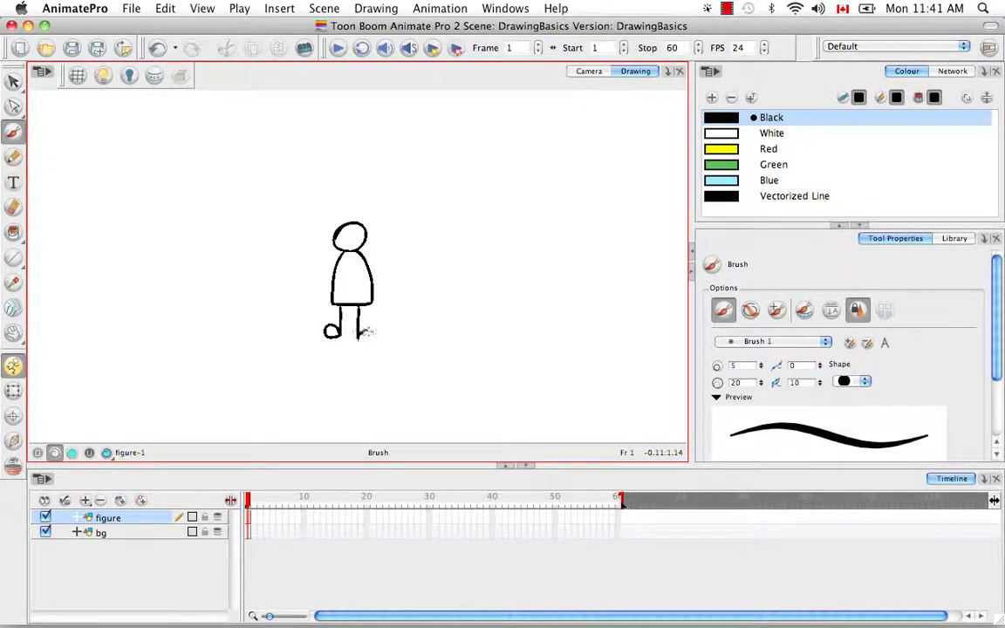
drag(310, 280, 310, 285)
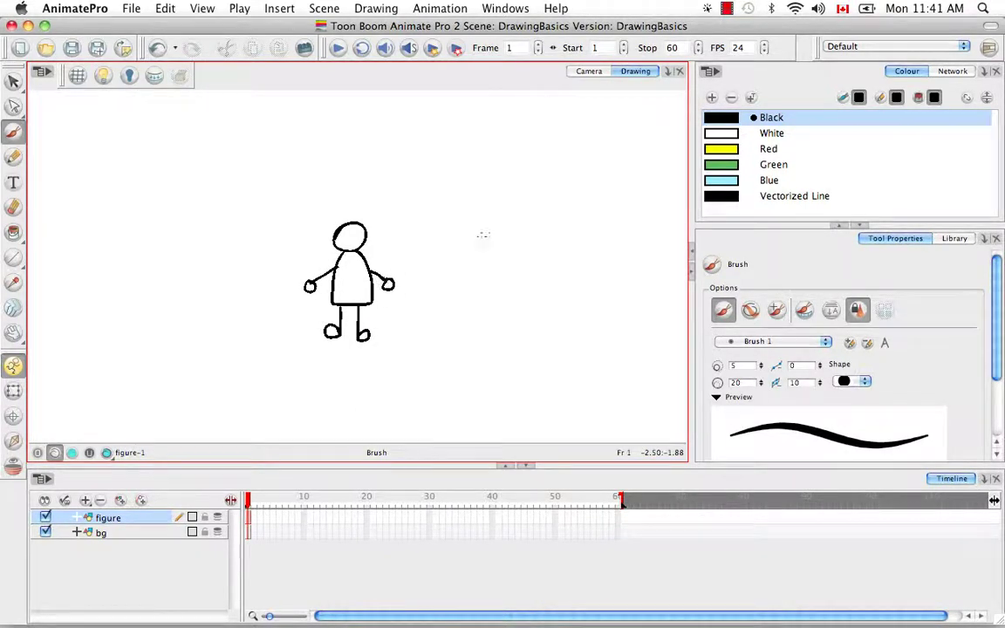
- Add a new colour swatch to the palette and set it to a soft, muted red
click(712, 98)
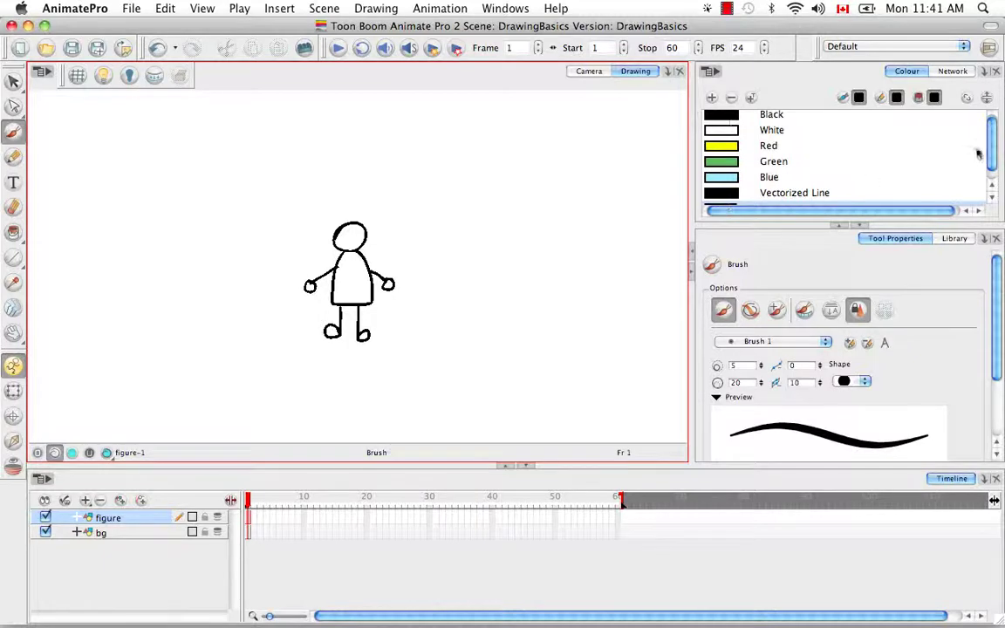
scroll(978, 154, down, 1)
double_click(715, 196)
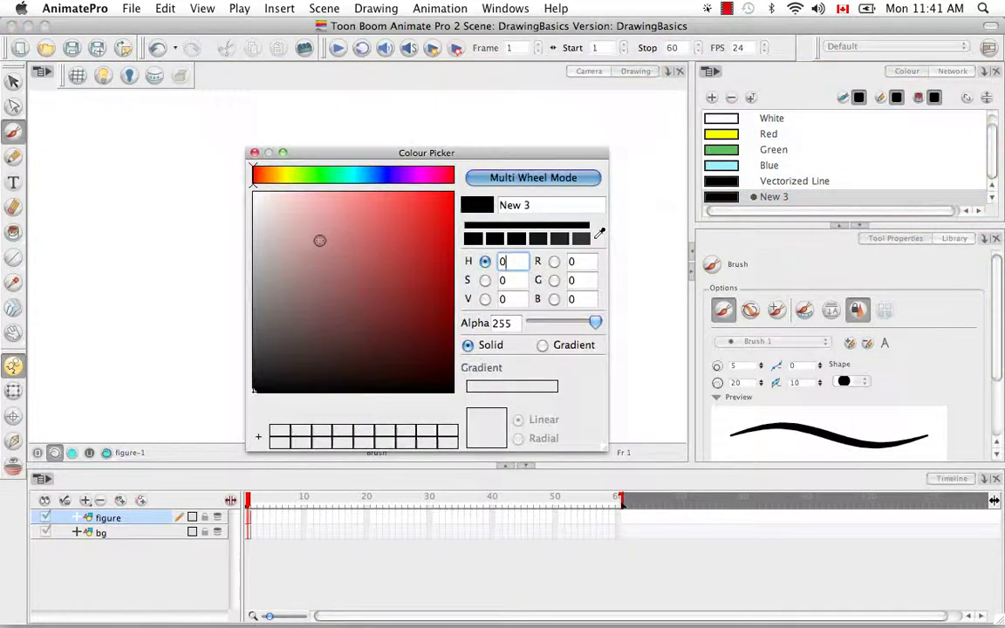
mouse_move(320, 240)
mouse_down()
mouse_move(354, 210)
mouse_move(384, 213)
mouse_move(398, 202)
mouse_move(388, 212)
mouse_up()
click(254, 153)
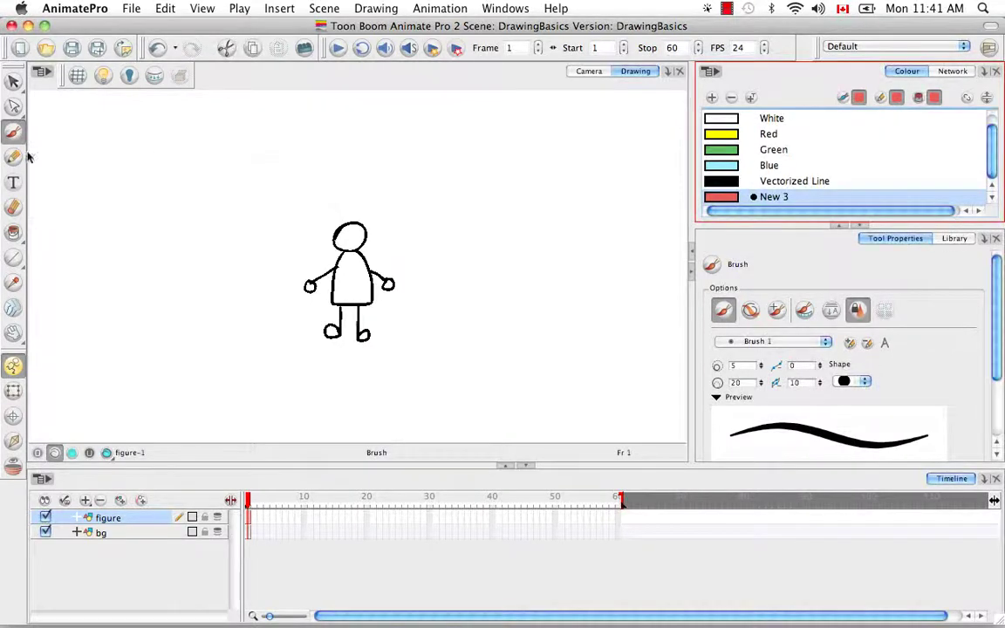
- Fill the figure's head, body, hands and feet with the New 3 red swatch
click(14, 232)
click(350, 238)
click(352, 280)
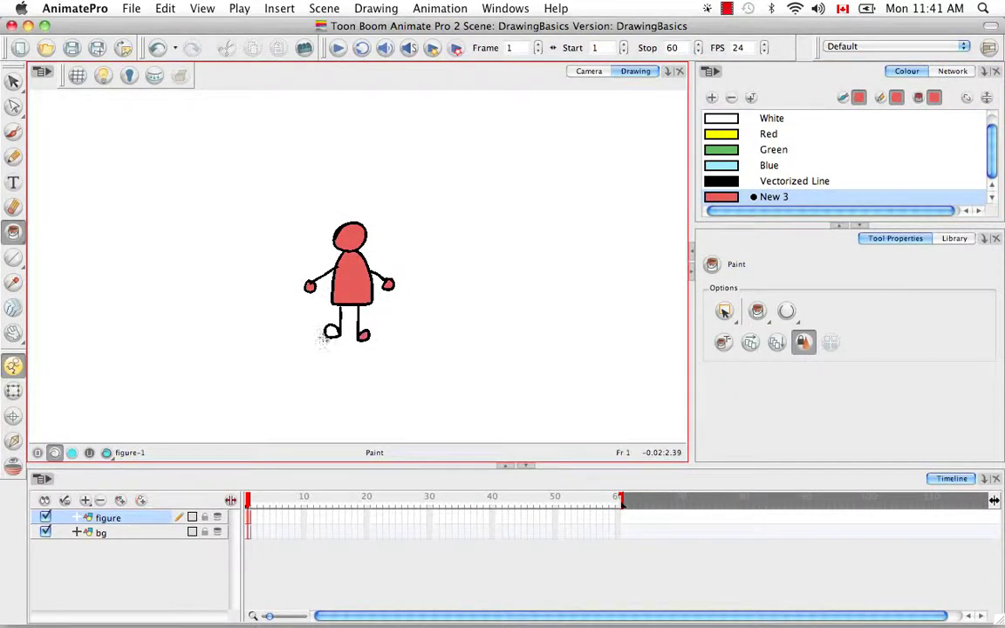
- Alternate between the bg and figure layers in Drawing view with the Select tool, and compare with both layers together in Camera view
drag(13, 81, 35, 82)
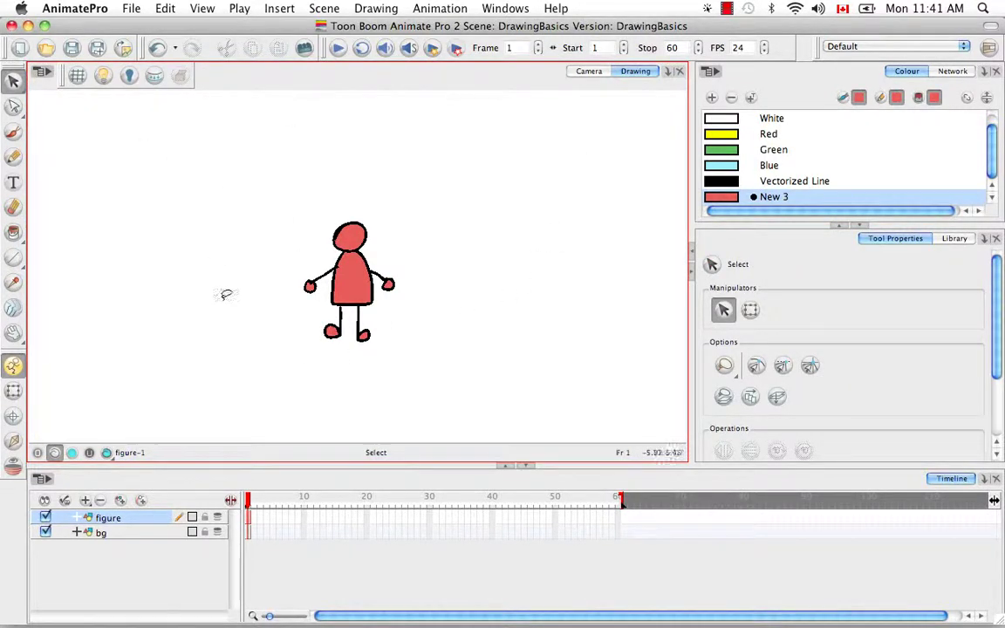
click(120, 534)
click(123, 520)
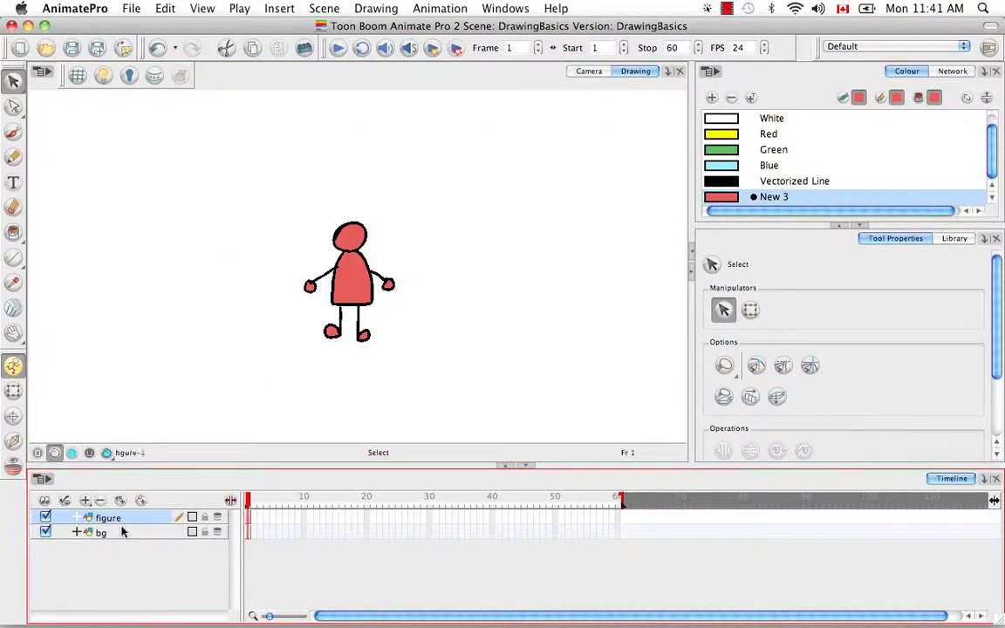
click(125, 534)
click(126, 521)
click(597, 70)
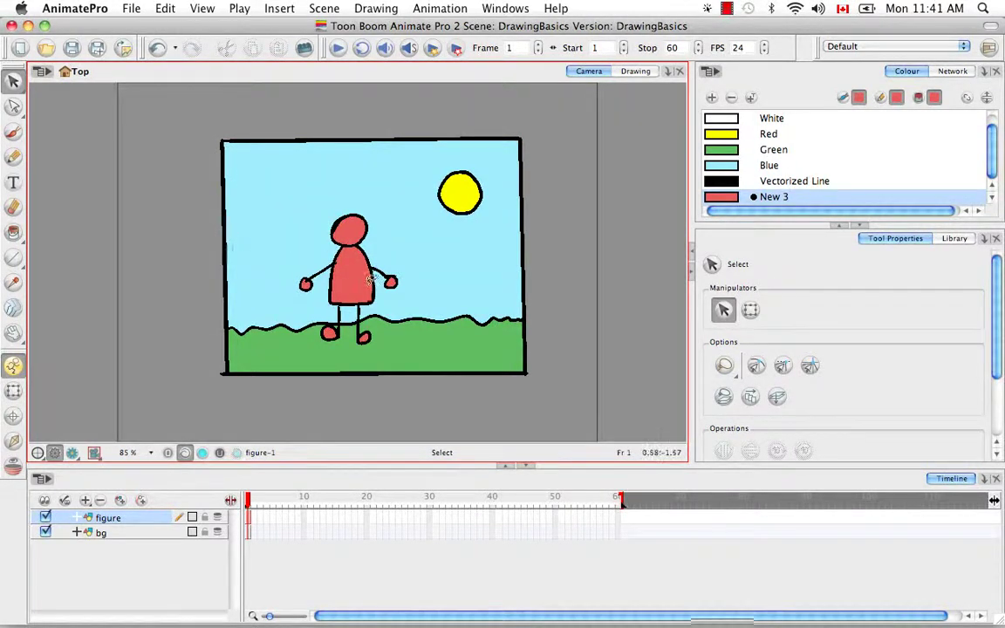
- Activate the Brush in Camera view, and turn on the Light Table in Drawing view for the figure layer
click(15, 132)
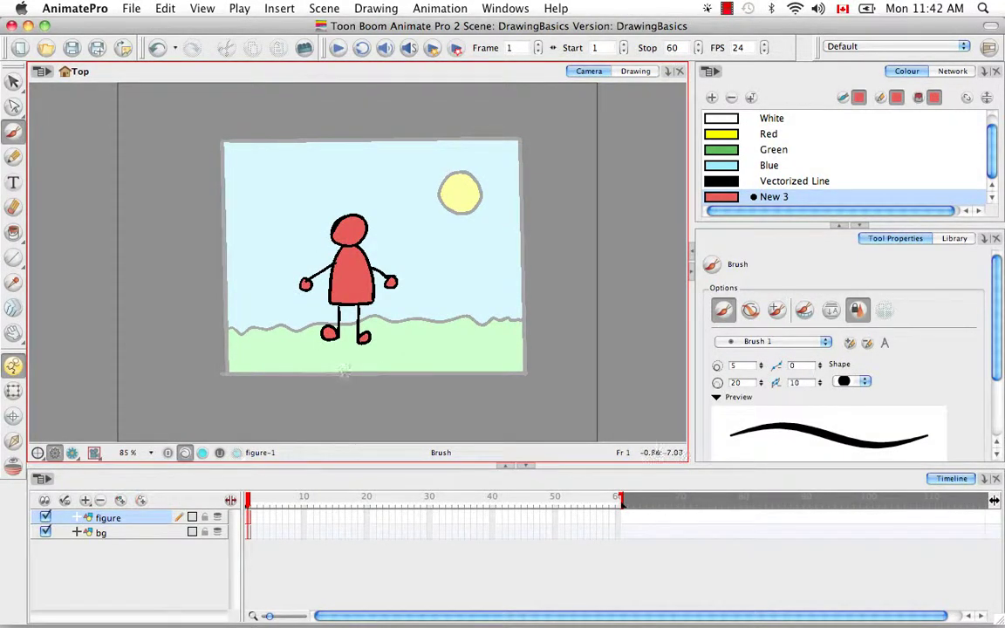
click(635, 71)
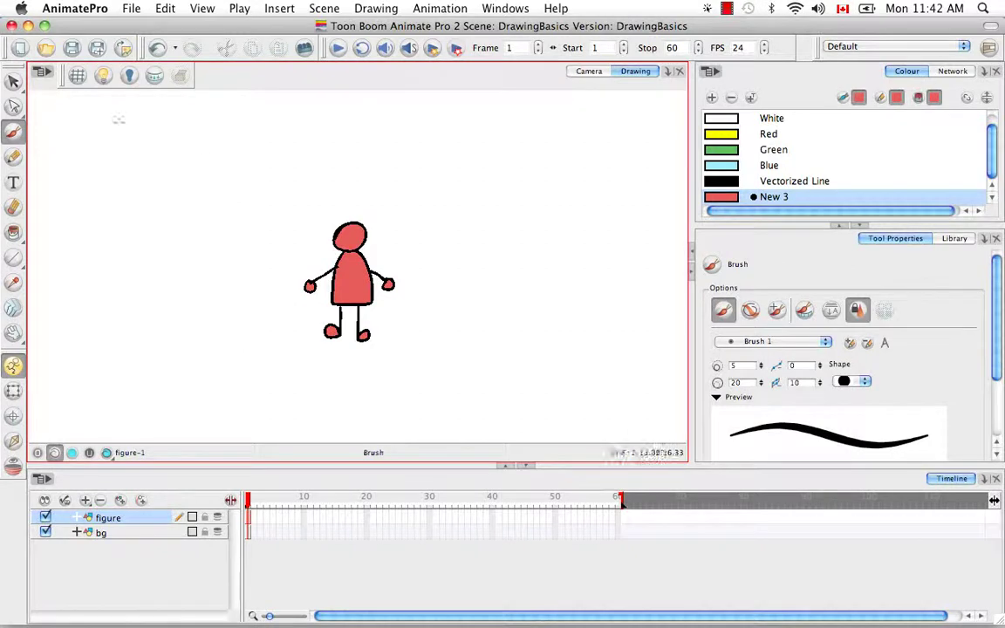
click(103, 77)
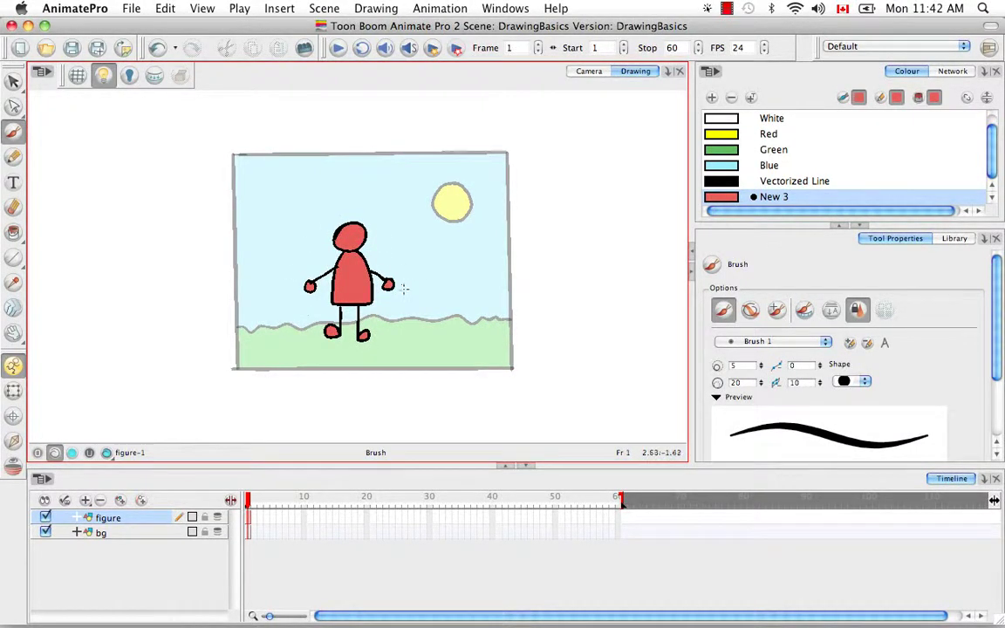
- Select the bg layer and disable both the figure and bg layers
click(129, 536)
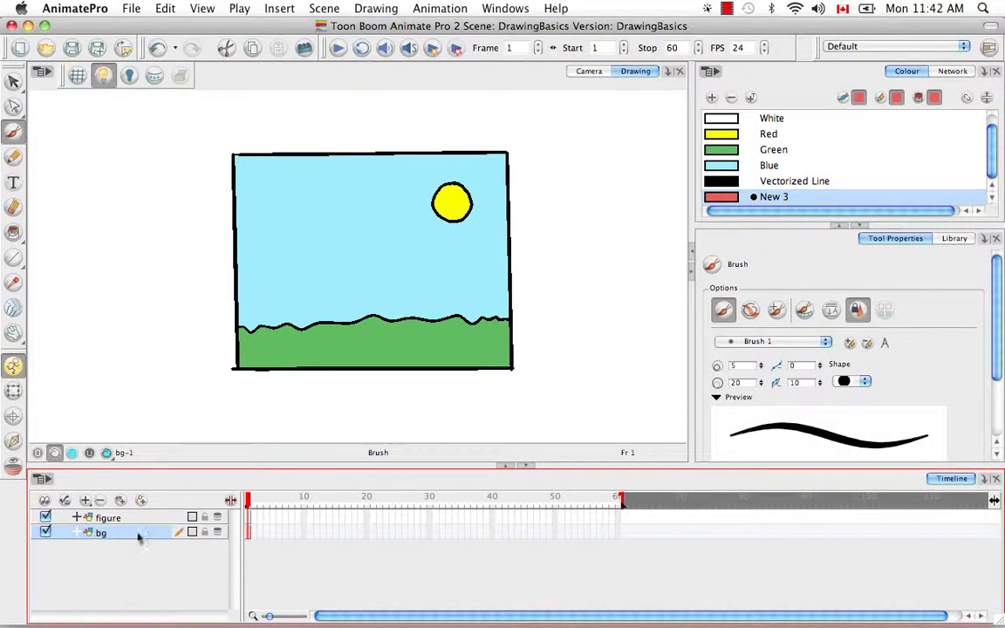
click(46, 517)
click(45, 532)
- Switch back and forth between the frame 1 drawings of the disabled figure and bg layers in Drawing view
click(157, 523)
click(249, 521)
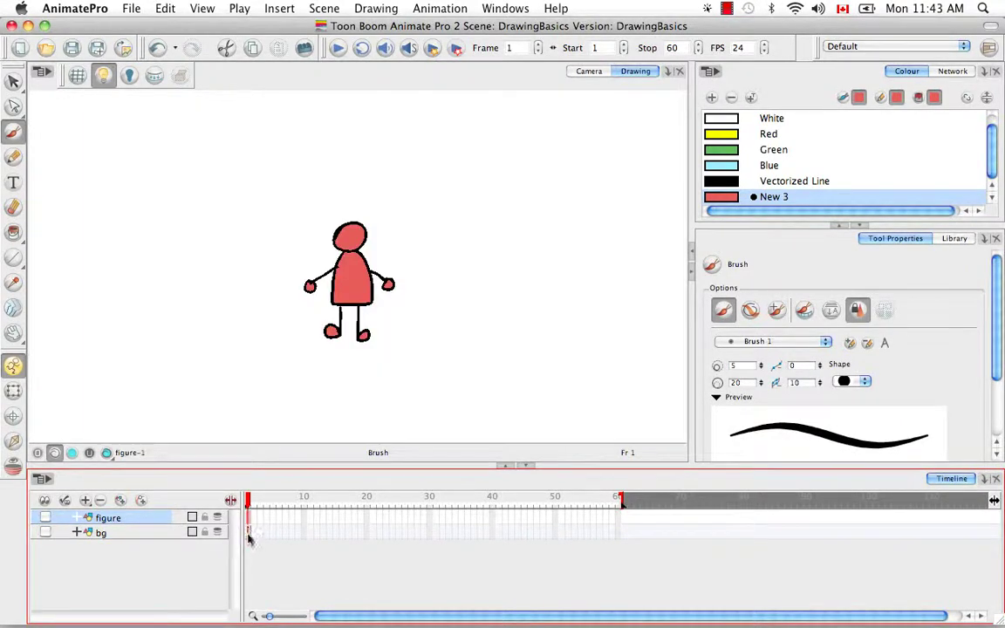
click(249, 532)
click(248, 519)
click(250, 533)
click(250, 519)
click(249, 534)
click(250, 519)
- Go to Camera view, re-enable the figure and bg layers, and select each layer in turn
click(588, 72)
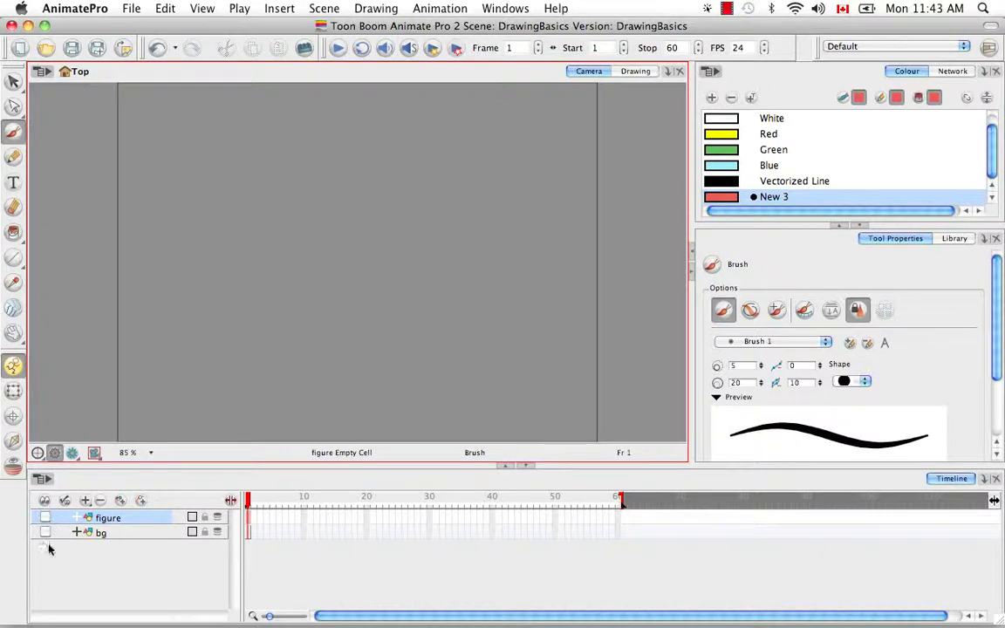
click(47, 517)
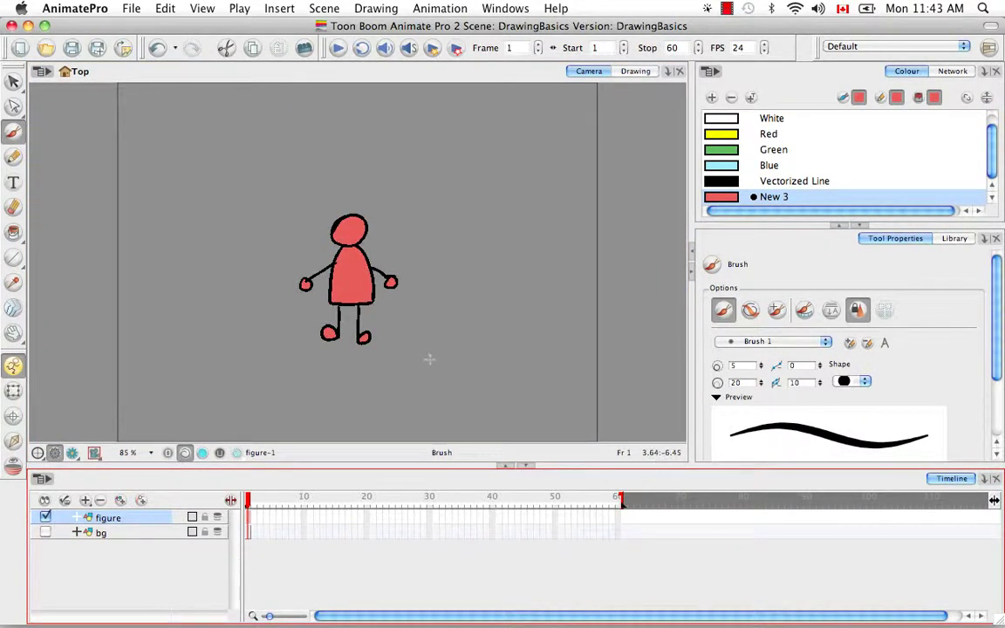
click(250, 533)
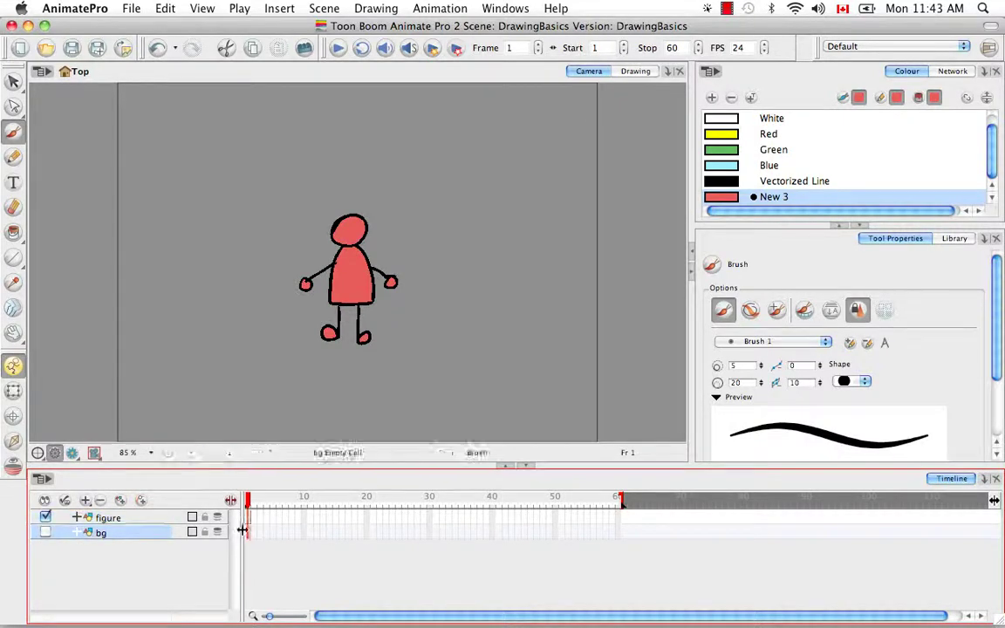
click(122, 518)
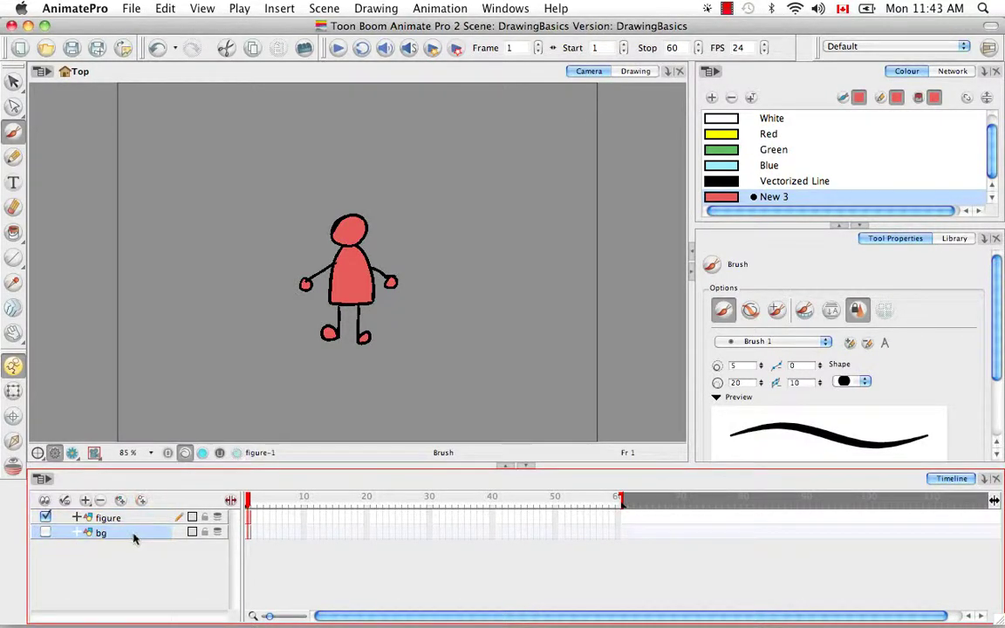
click(46, 532)
click(112, 533)
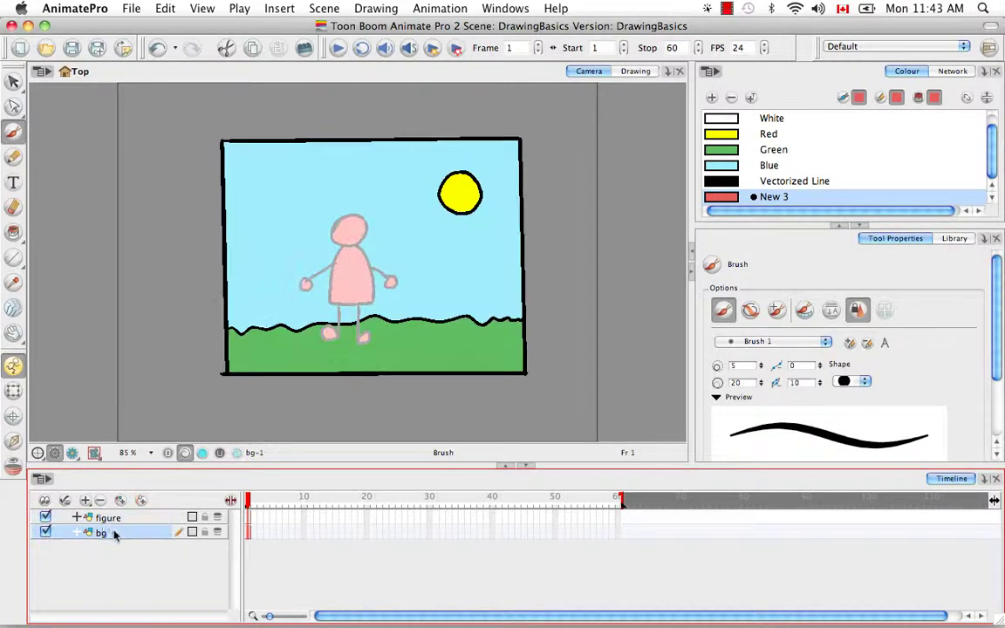
click(109, 520)
- Disable the bg layer with the Select tool active, select that layer, and go to Drawing view
drag(13, 81, 52, 83)
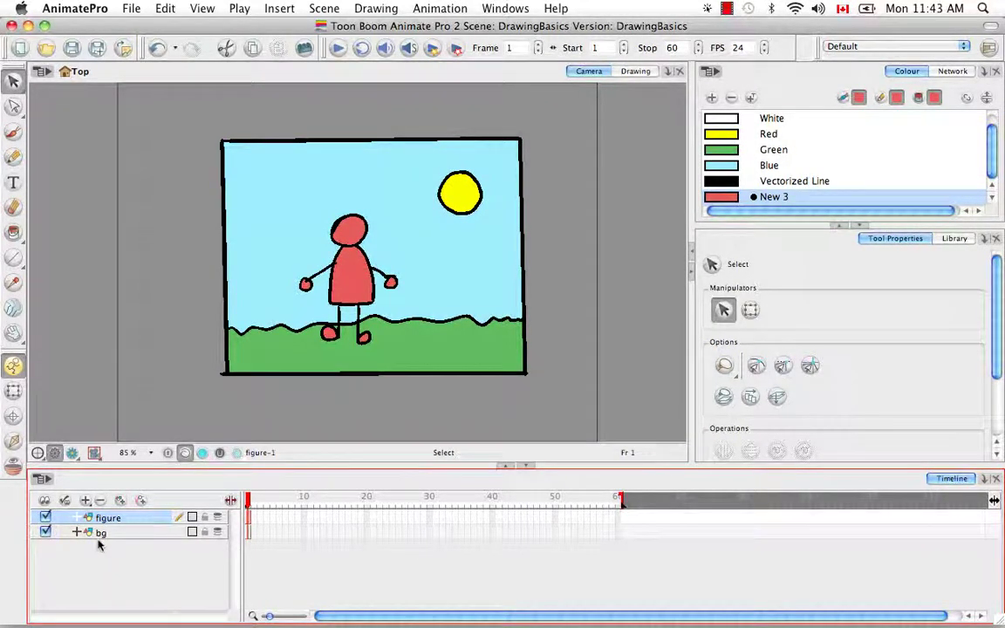
click(45, 532)
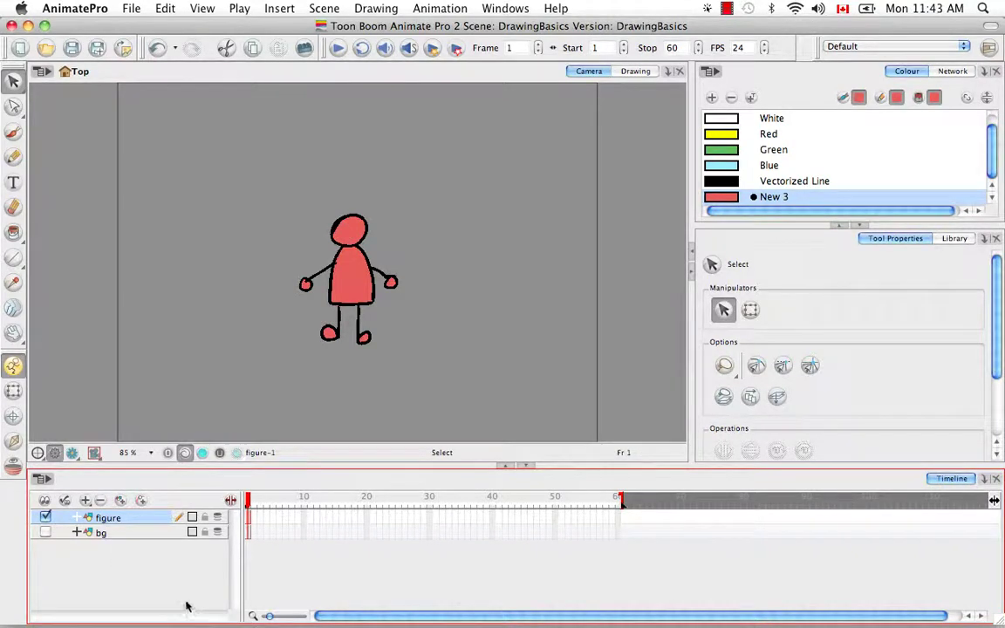
click(204, 531)
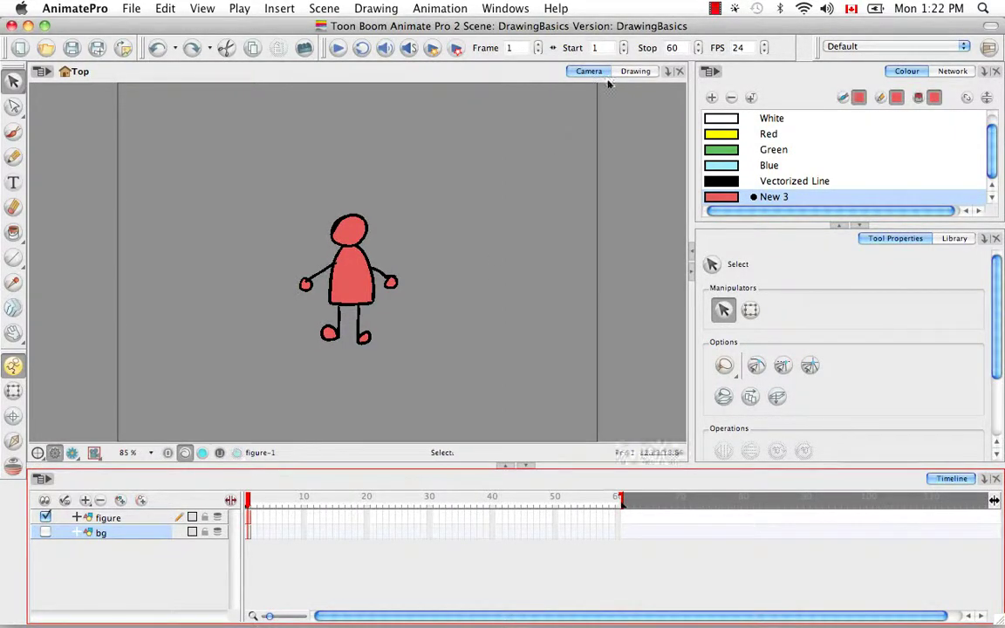
click(634, 77)
click(634, 74)
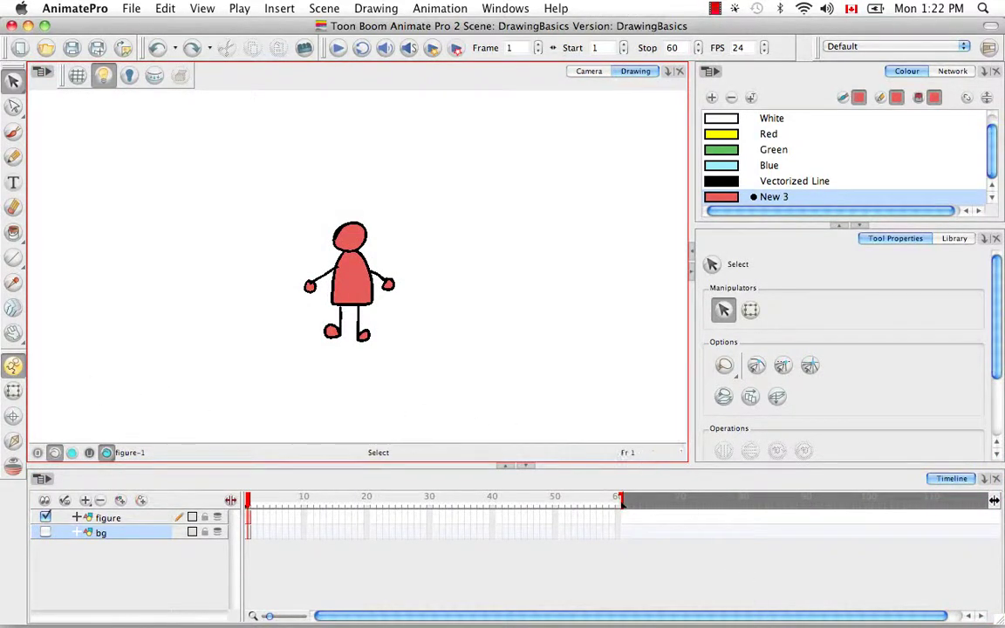
- Switch to Toon Boom Animate 2, show its Drawing view, and enable Use Advanced Art Mode in the general preferences
click(764, 615)
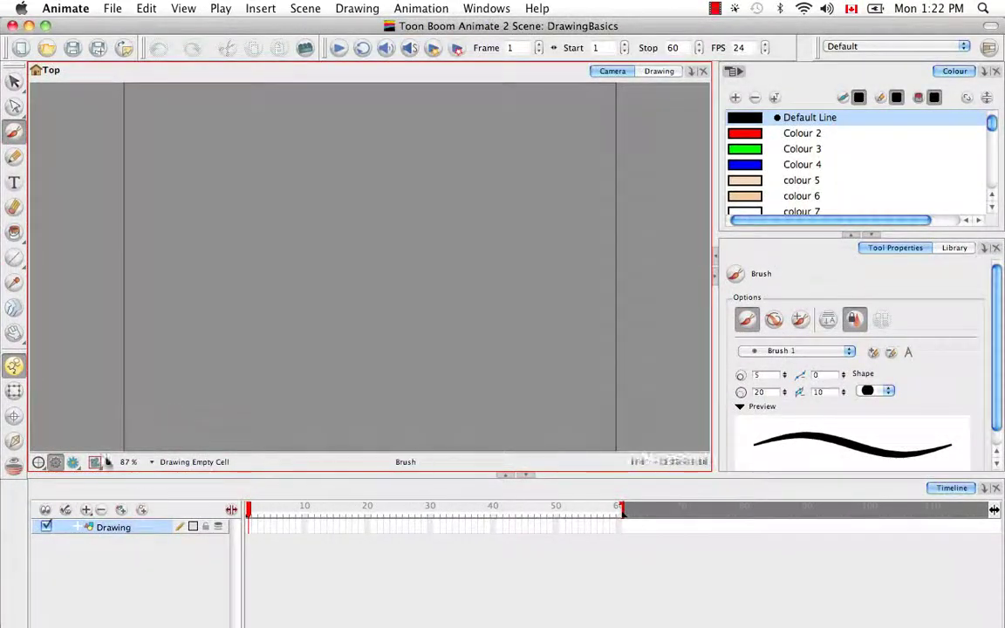
click(664, 74)
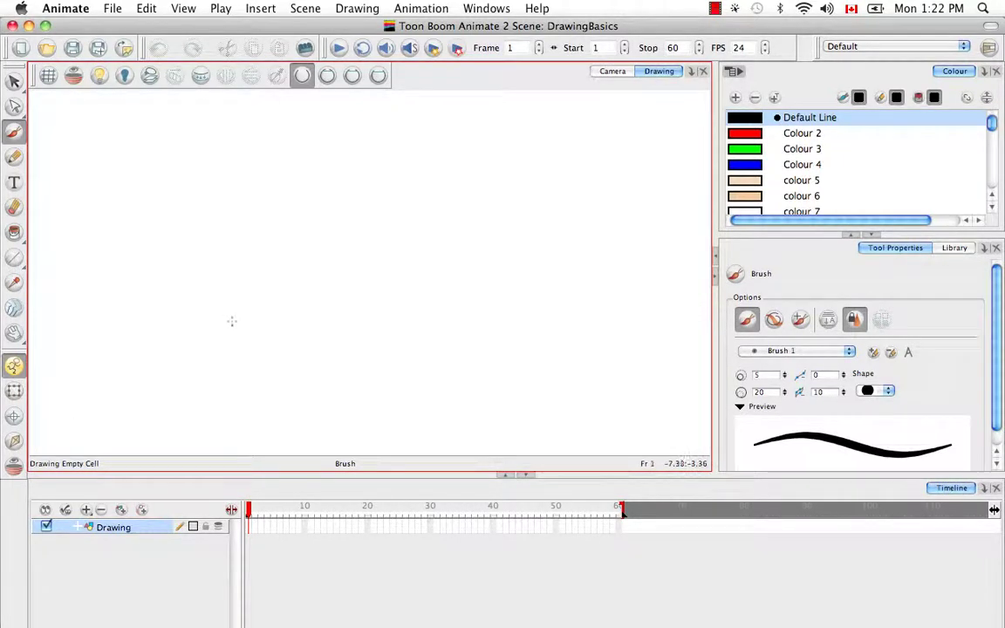
click(68, 10)
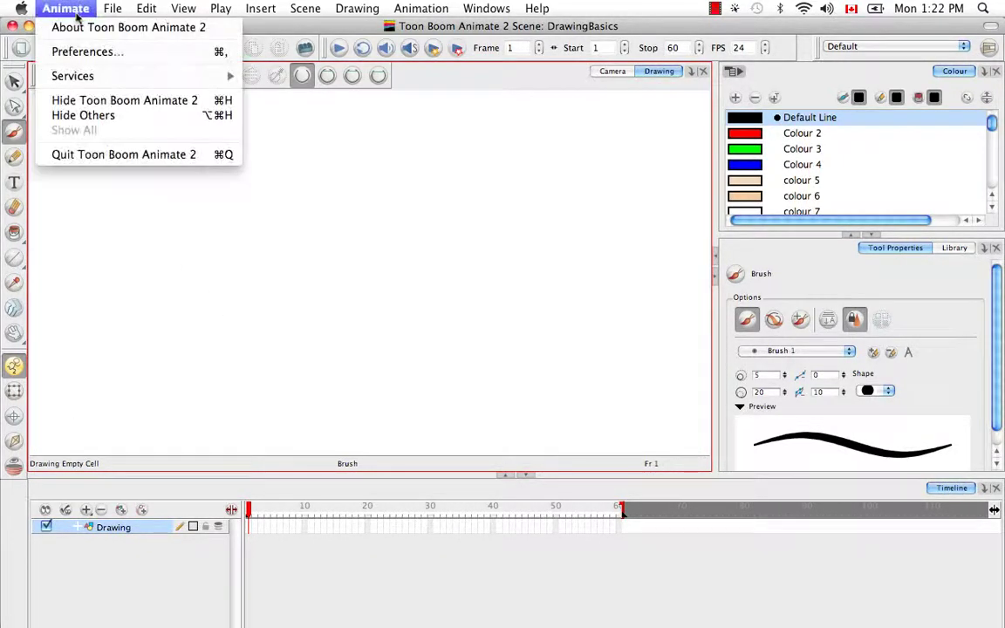
click(127, 55)
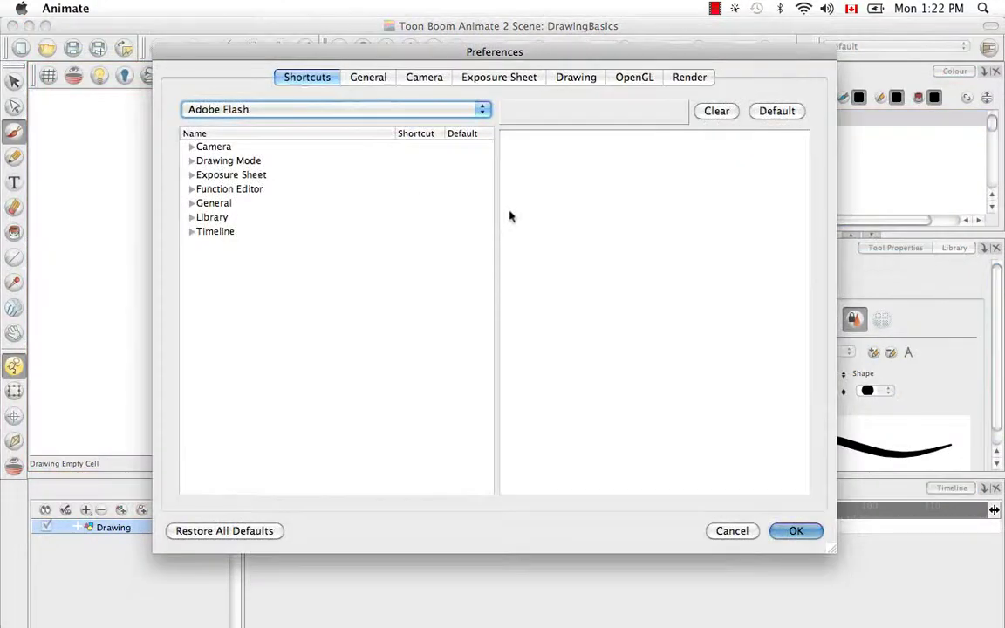
click(370, 78)
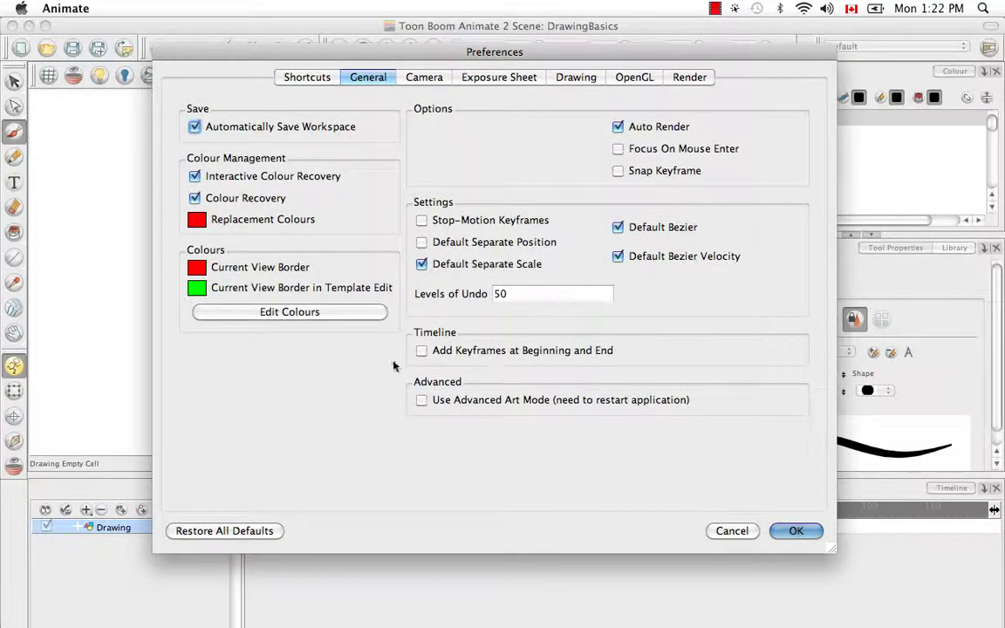
click(421, 400)
click(795, 530)
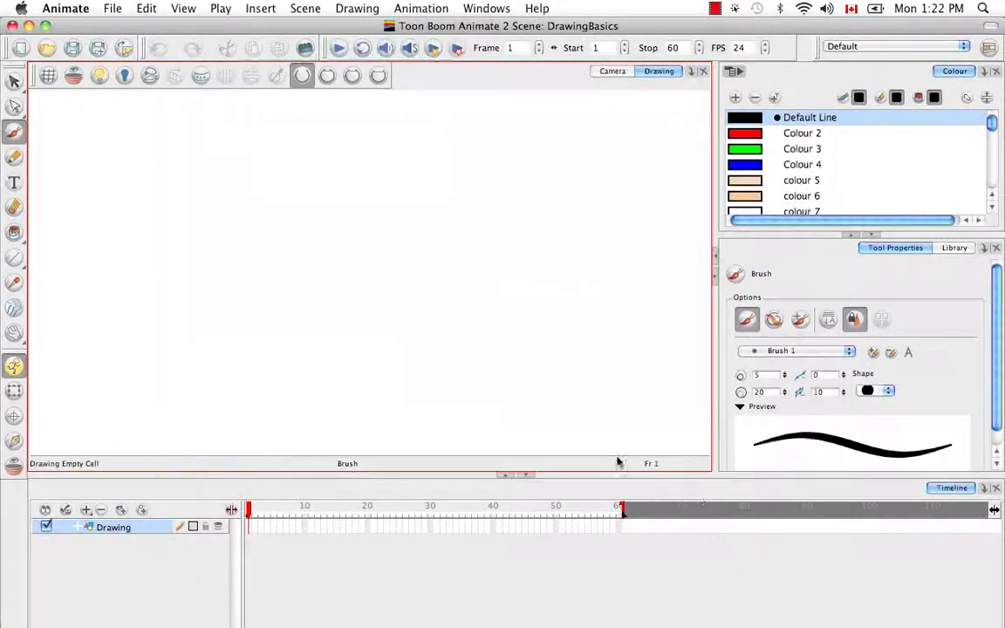
- Close the Animate 2 DrawingBasics scene without saving its changes
click(11, 25)
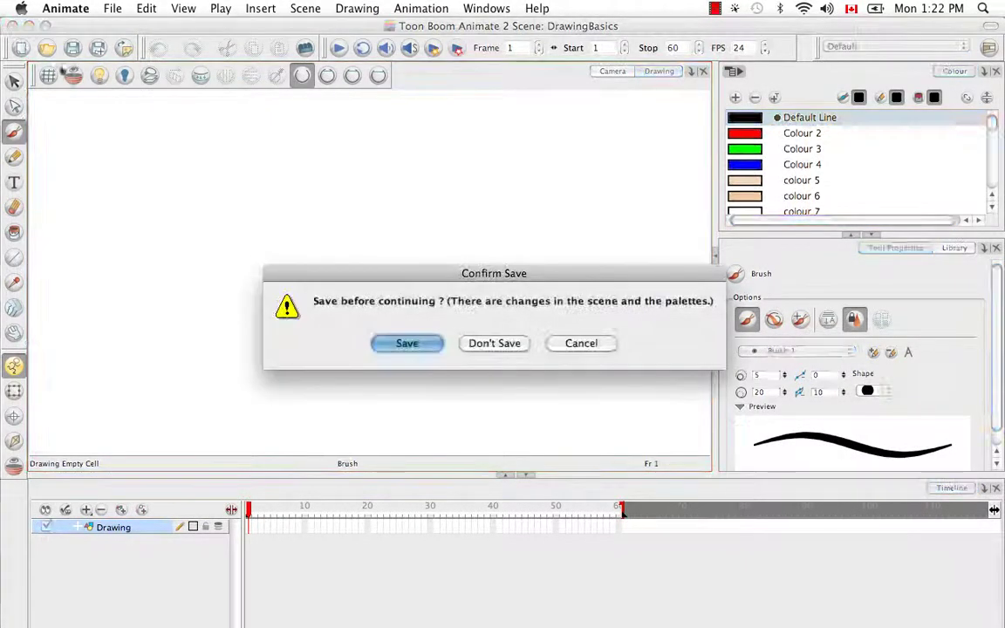
click(492, 343)
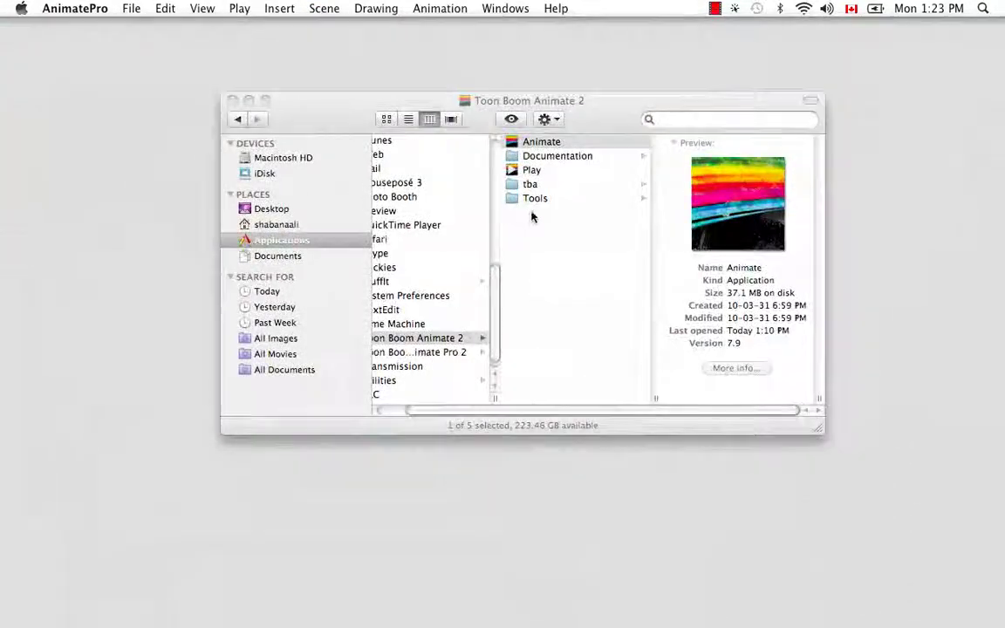
- Relaunch Toon Boom Animate 2, create a new NTSC scene named DrawingBasics, and show its Camera view
drag(466, 411, 427, 415)
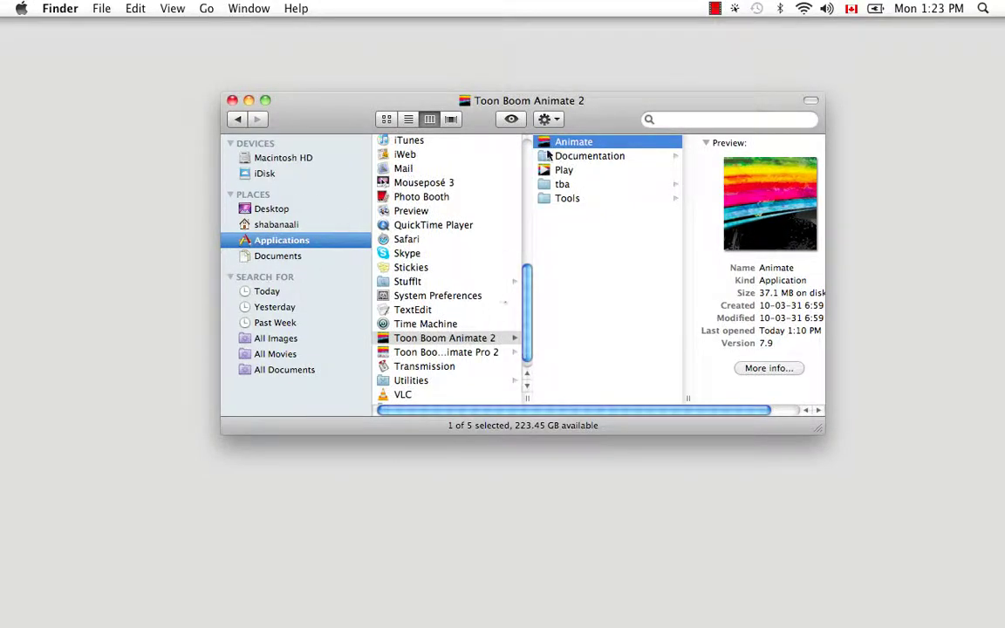
double_click(573, 142)
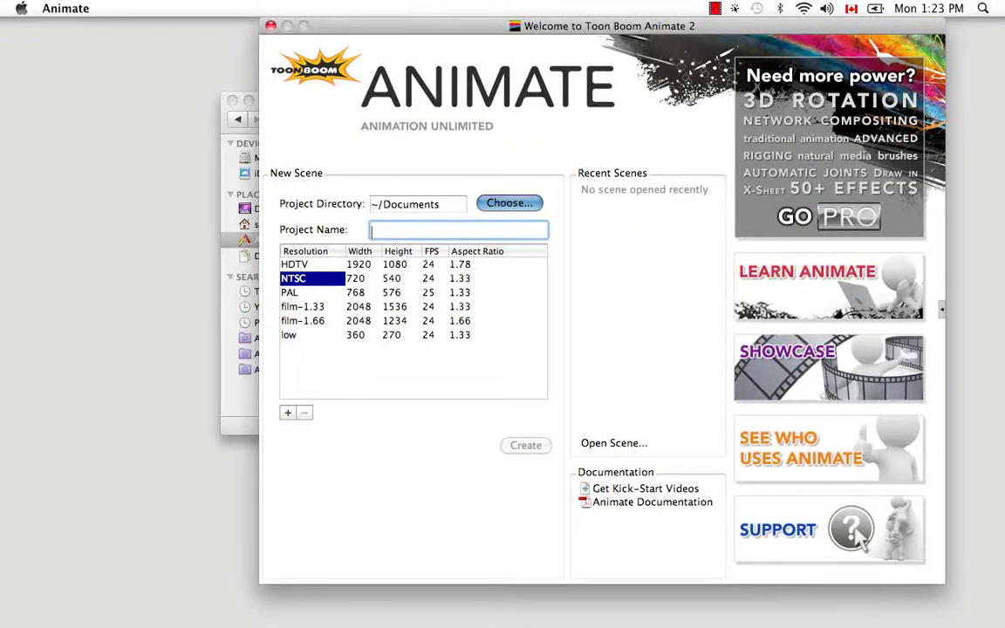
text(DrawingB)
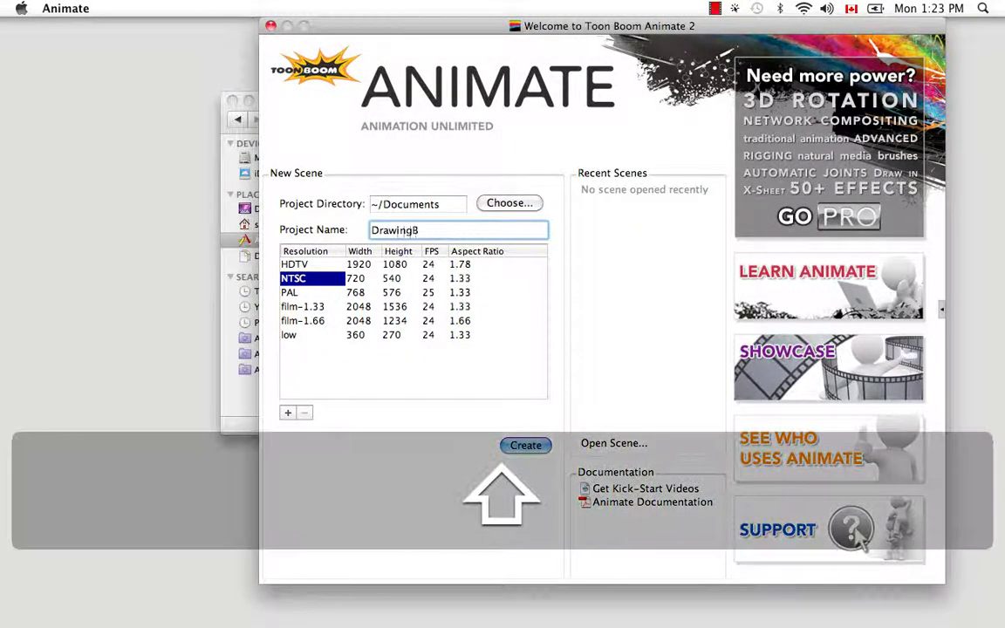
text(asics)
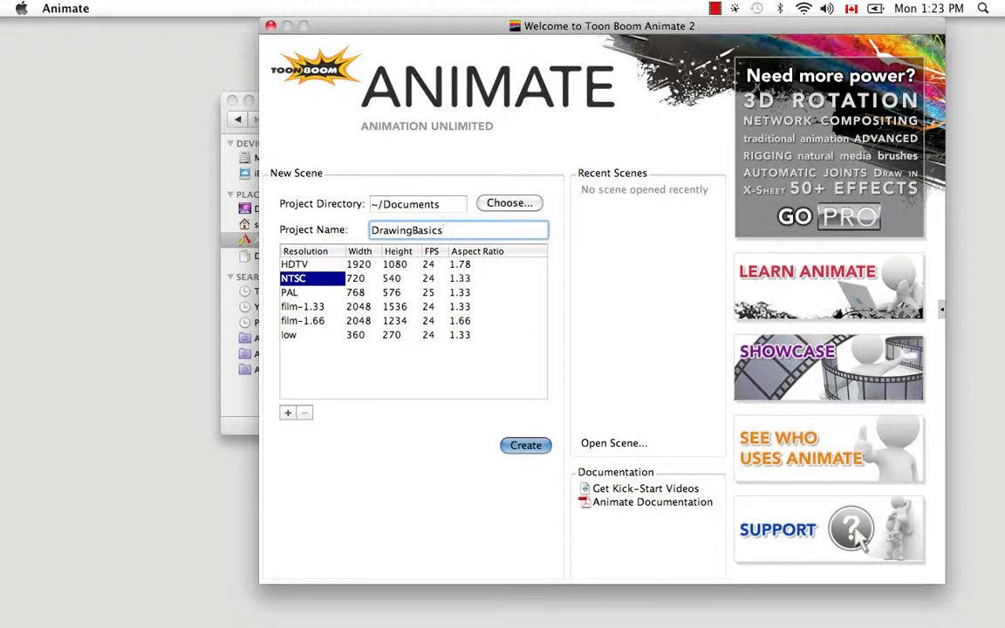
click(528, 446)
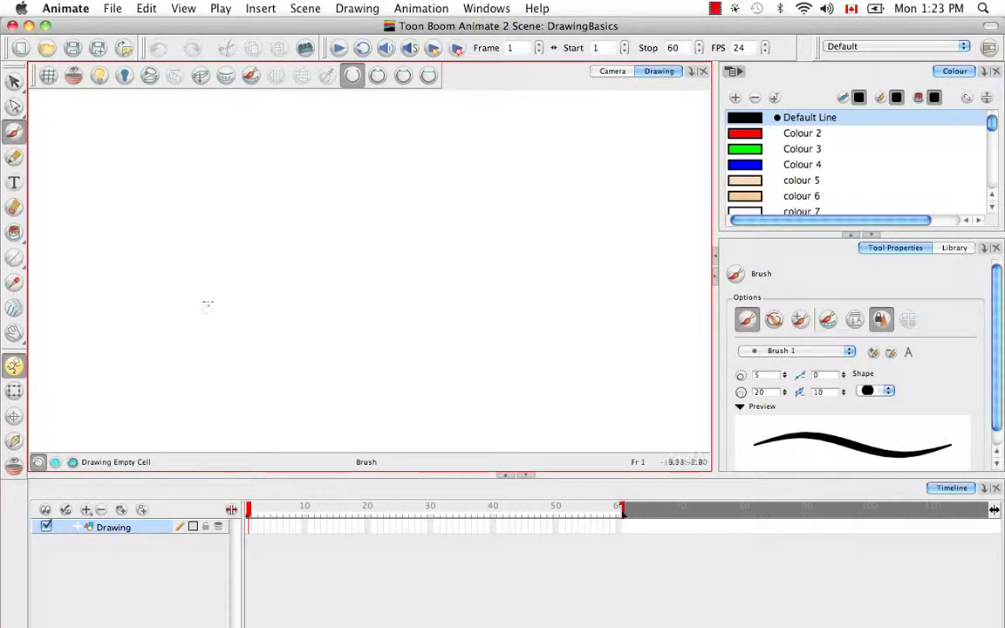
click(611, 71)
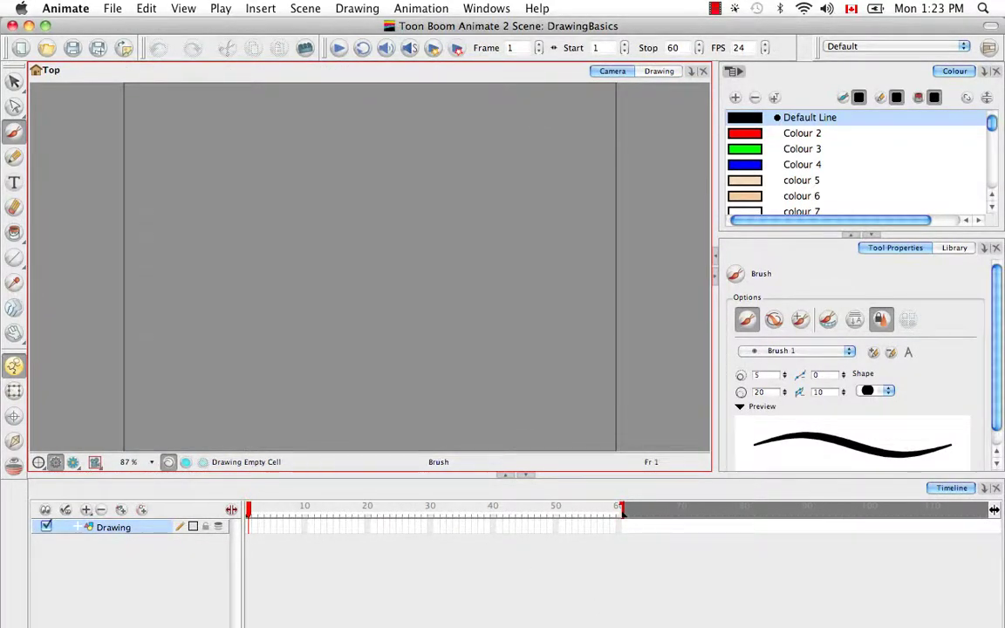
- Switch to Animate Pro, turn off the art preview, and inspect the figure's Overlay, Line Art, Colour Art and Underlay levels one by one
click(795, 589)
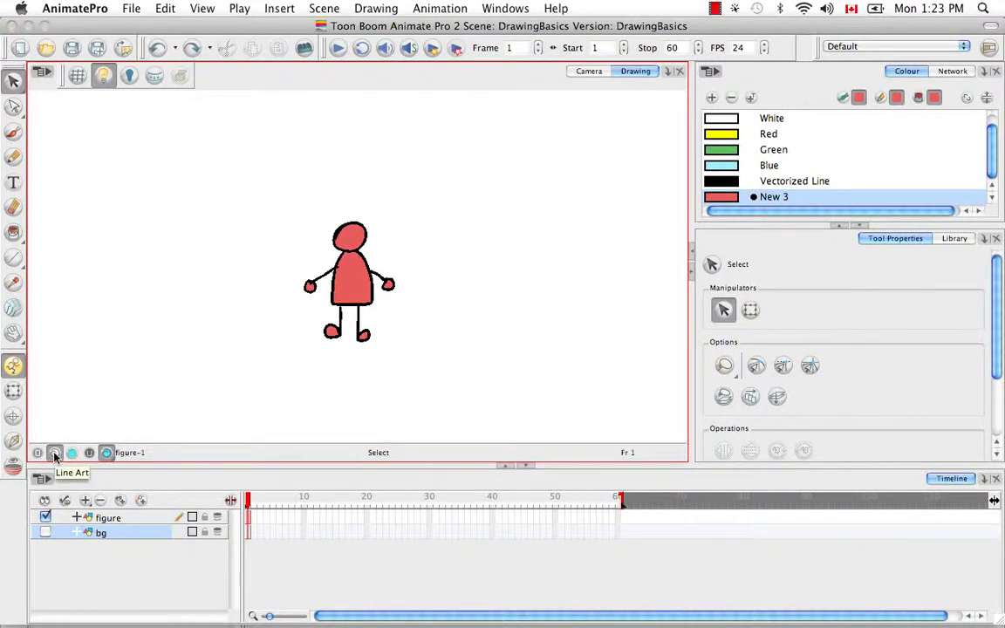
click(107, 456)
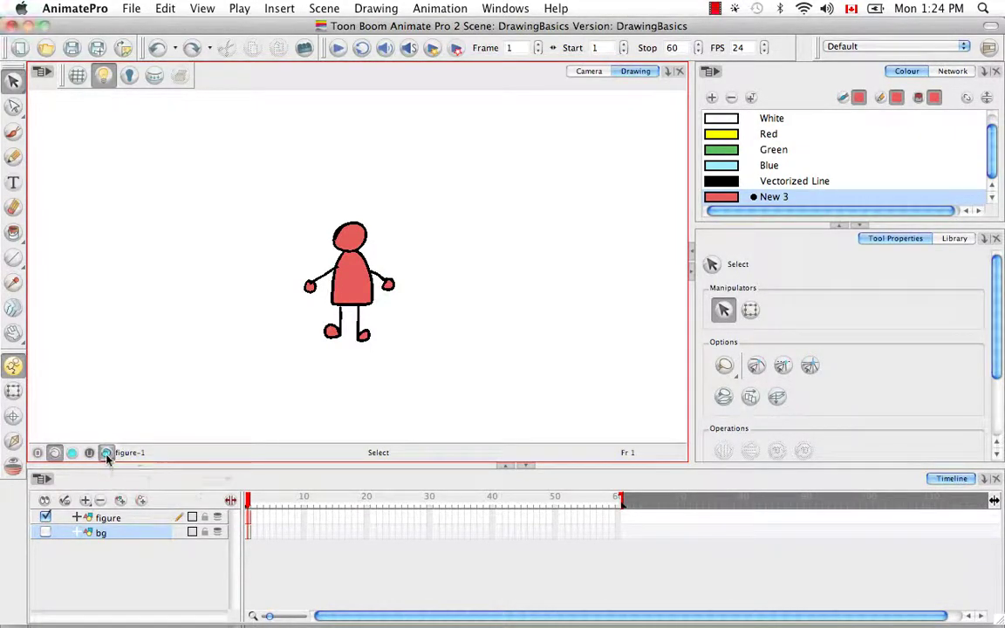
click(38, 453)
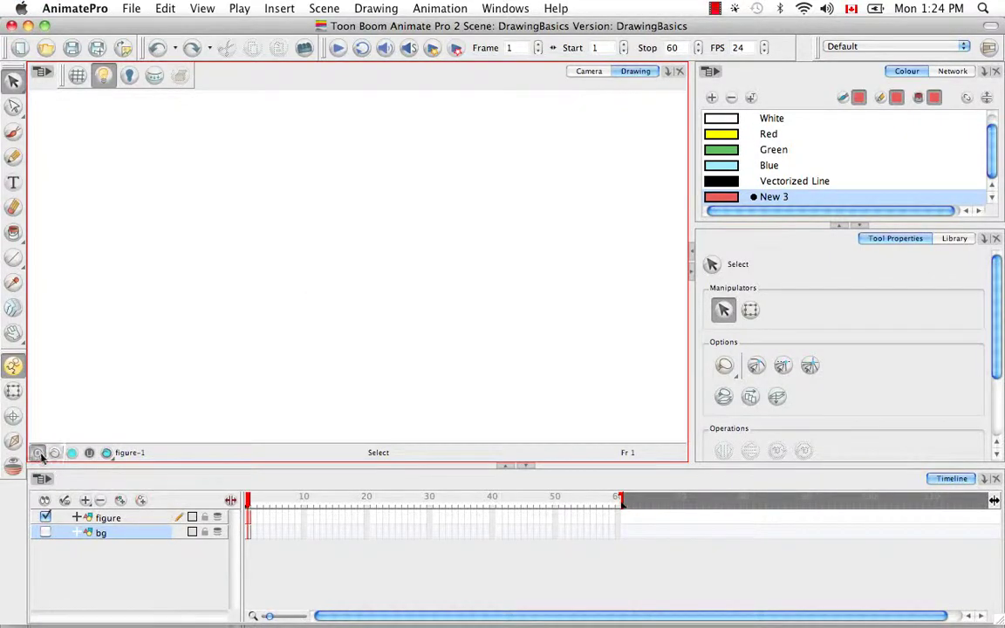
click(54, 453)
click(71, 453)
click(89, 453)
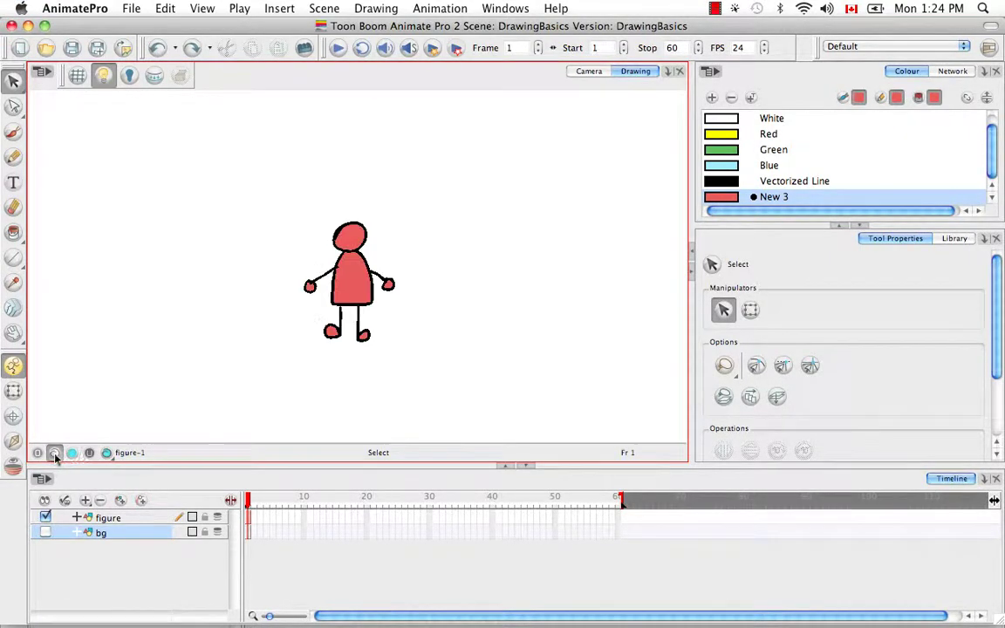
- Turn the Line and Colour Art preview back on and view the figure with different art levels active
click(107, 454)
click(107, 476)
click(107, 454)
click(113, 484)
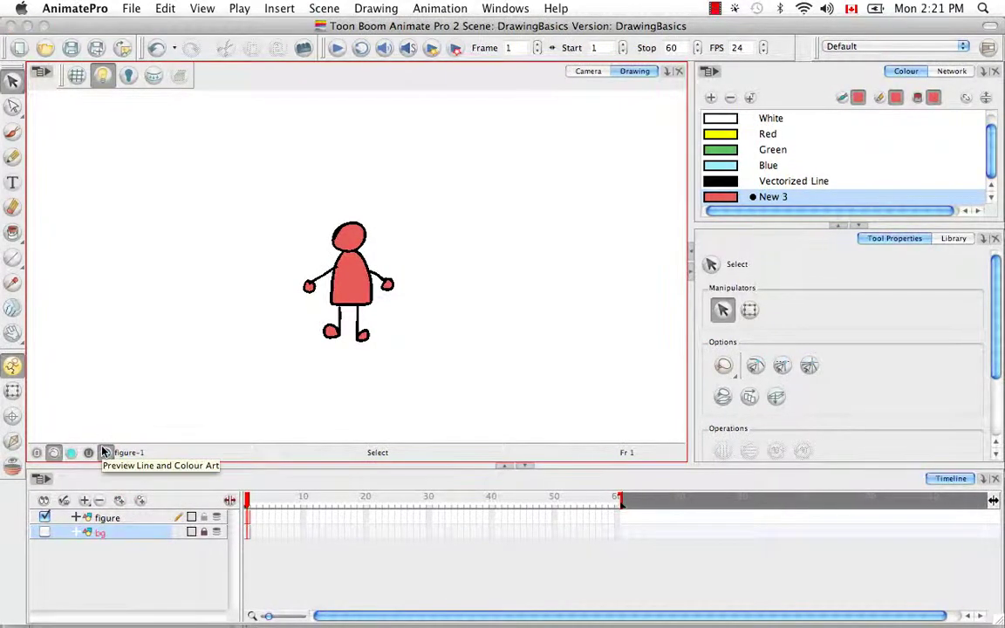
click(104, 452)
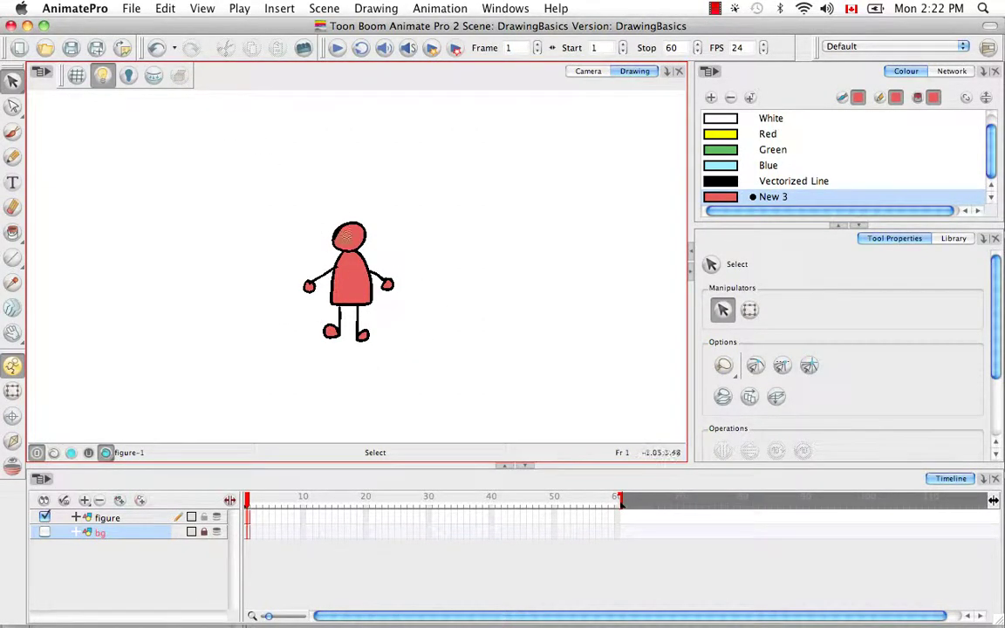
click(88, 452)
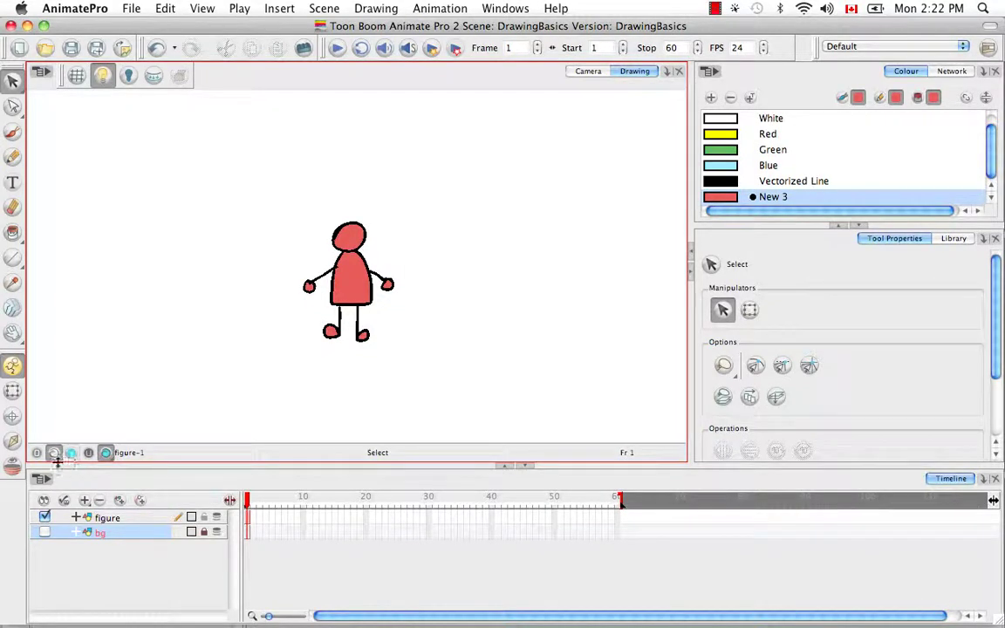
- On frame 2 of the figure layer, draw a closed star outline in Black with the Brush tool on Line Art
click(253, 518)
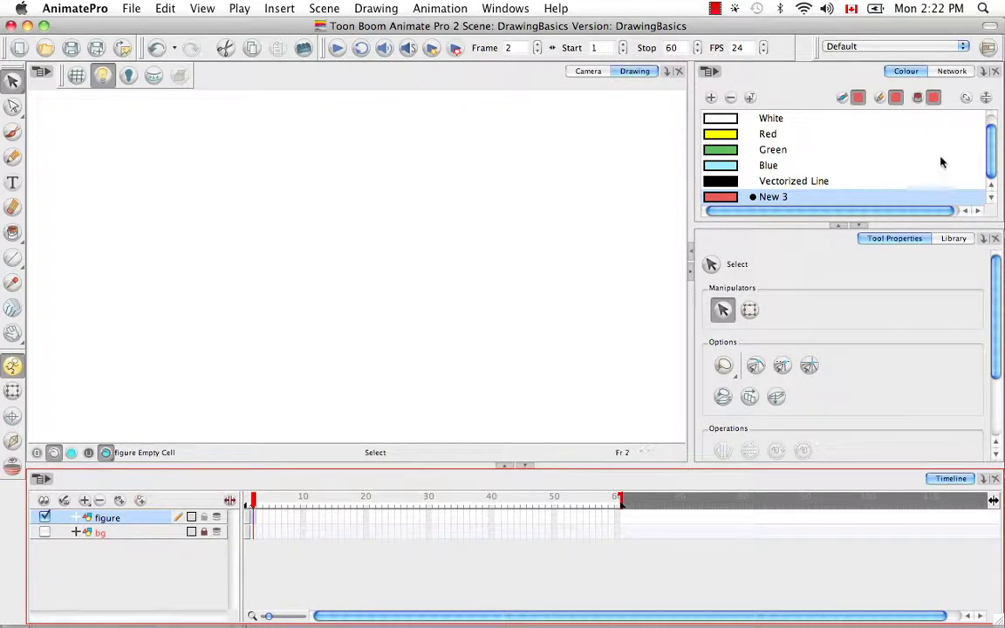
scroll(868, 128, up, 1)
click(734, 123)
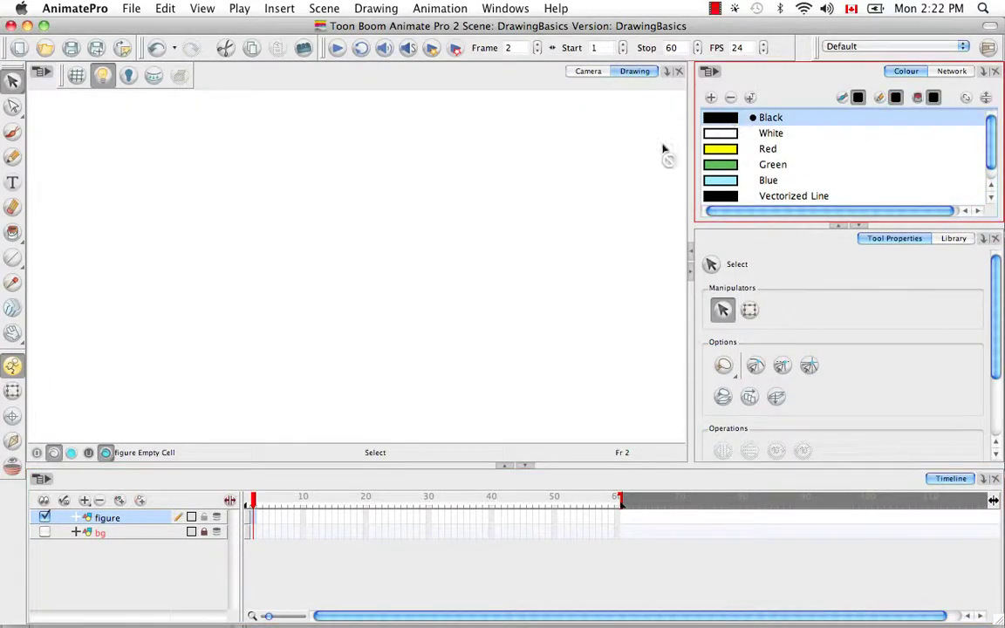
click(13, 131)
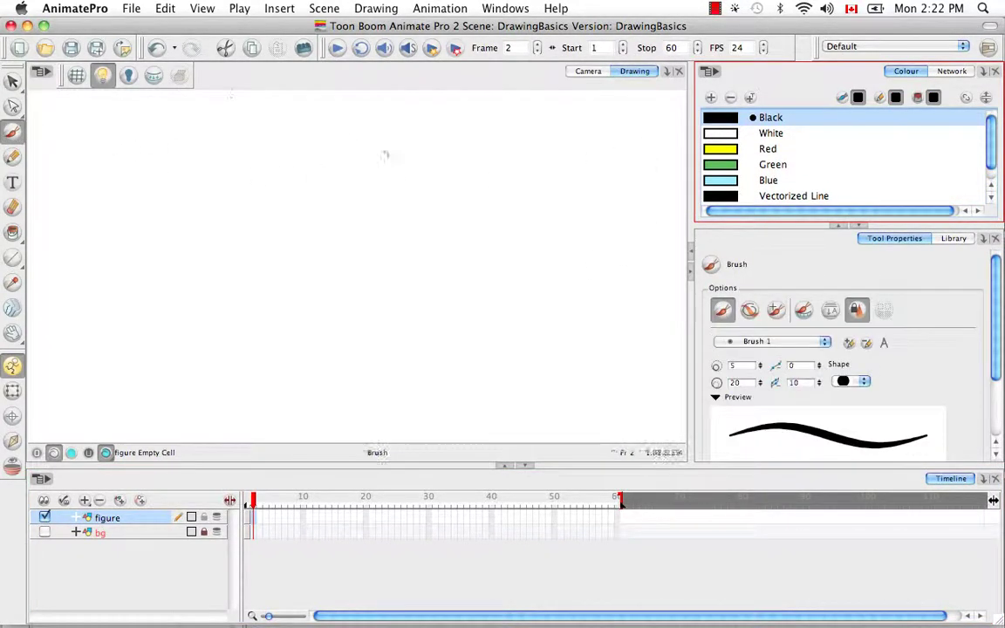
mouse_move(310, 217)
mouse_down()
mouse_move(324, 179)
mouse_move(342, 220)
mouse_move(377, 219)
mouse_move(358, 279)
mouse_move(332, 258)
mouse_move(291, 271)
mouse_move(306, 234)
mouse_move(258, 212)
mouse_move(311, 216)
mouse_up()
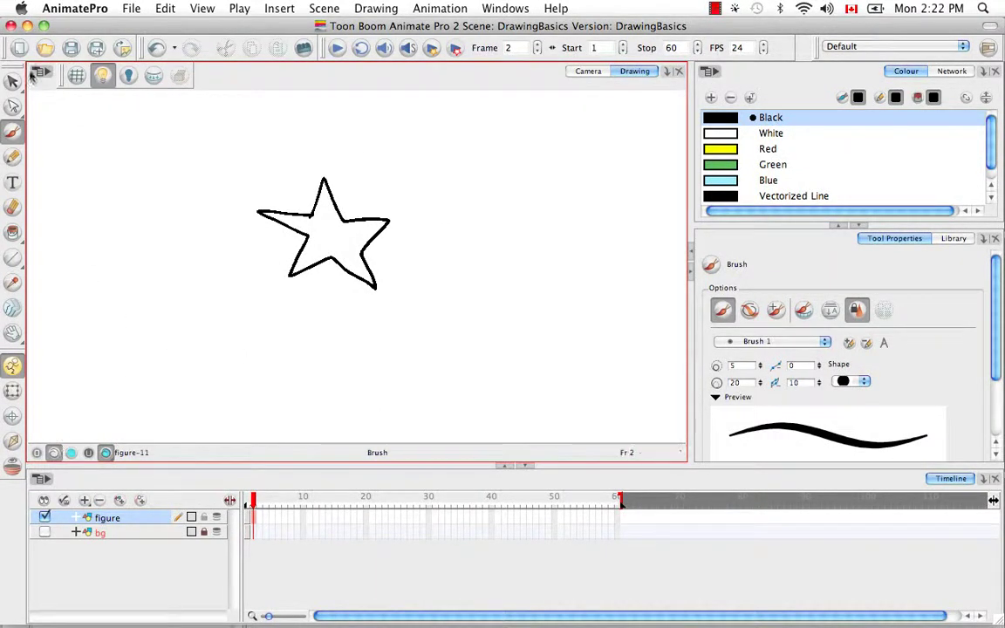
- Select the whole star outline and create colour art from its line art
drag(13, 80, 67, 83)
mouse_move(397, 157)
mouse_down()
mouse_move(173, 275)
mouse_move(401, 218)
mouse_up()
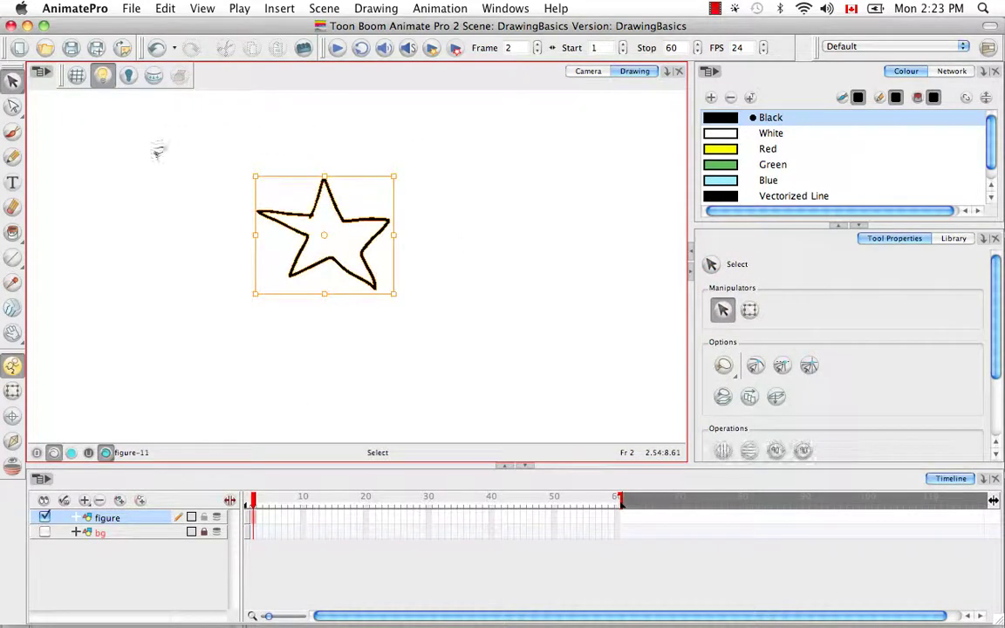
click(154, 76)
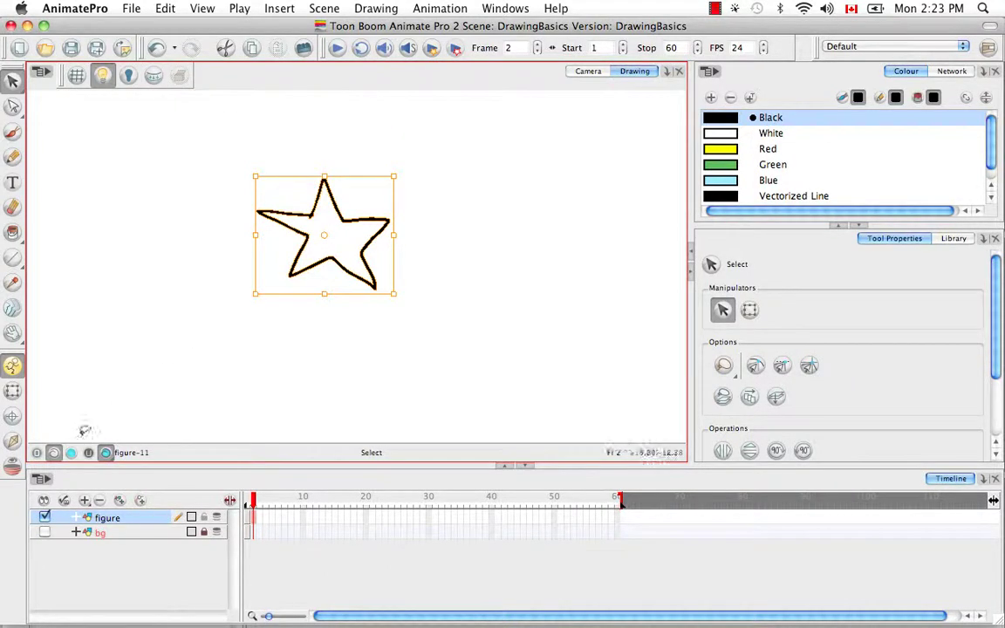
- Activate Colour Art, turn off the combined art preview, and show the star's invisible strokes
click(71, 454)
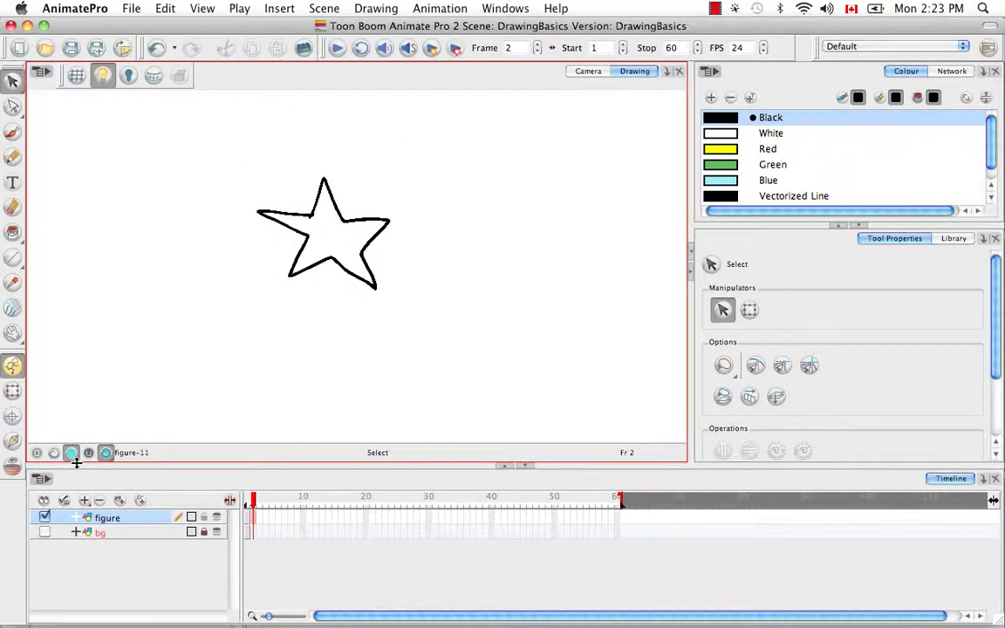
click(105, 452)
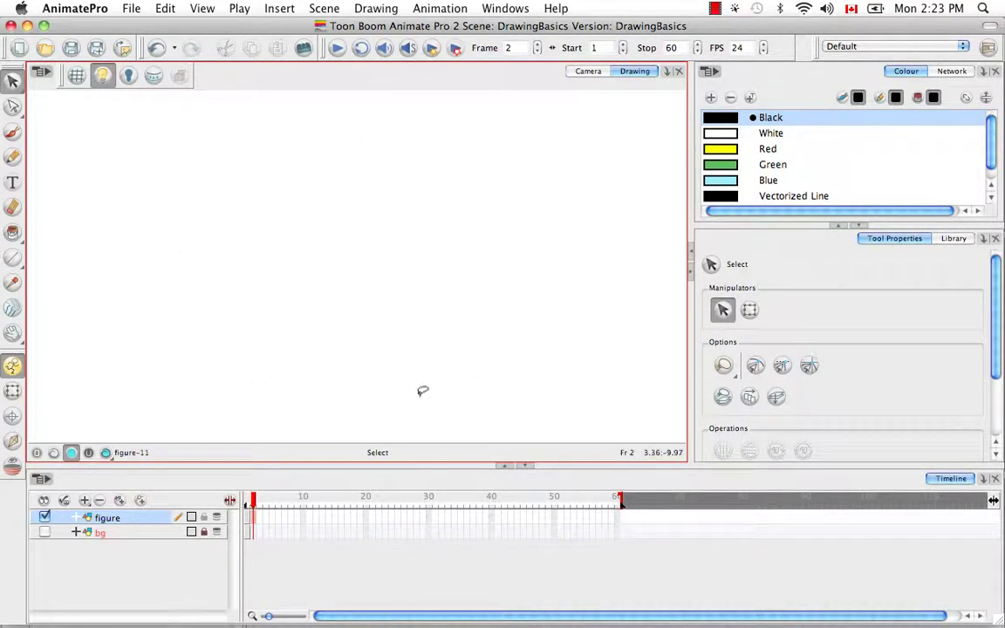
key(k)
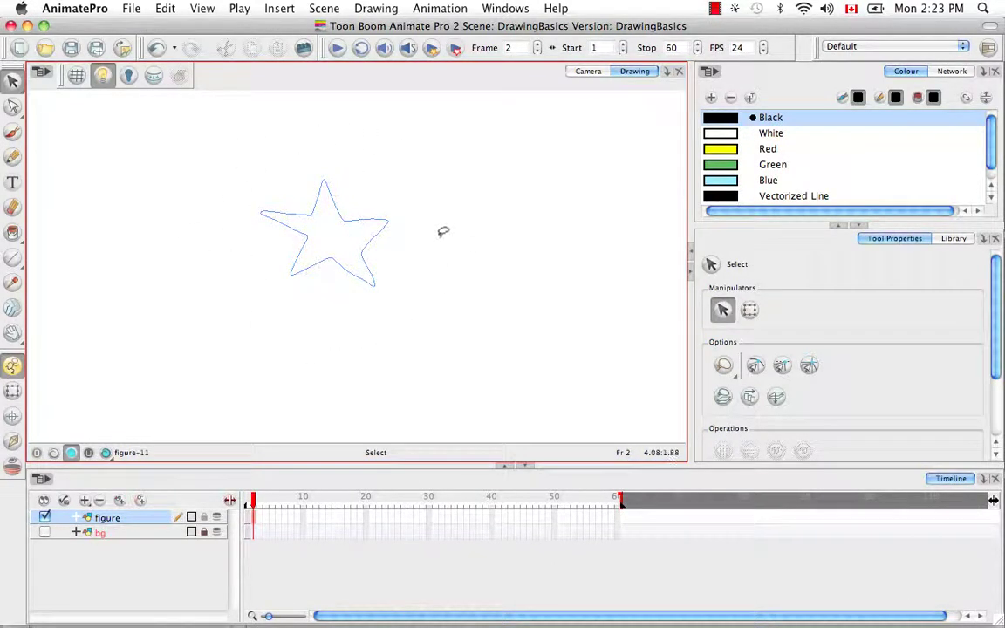
- Fill the star on Colour Art with the yellow swatch named Red using the Paint tool
click(737, 150)
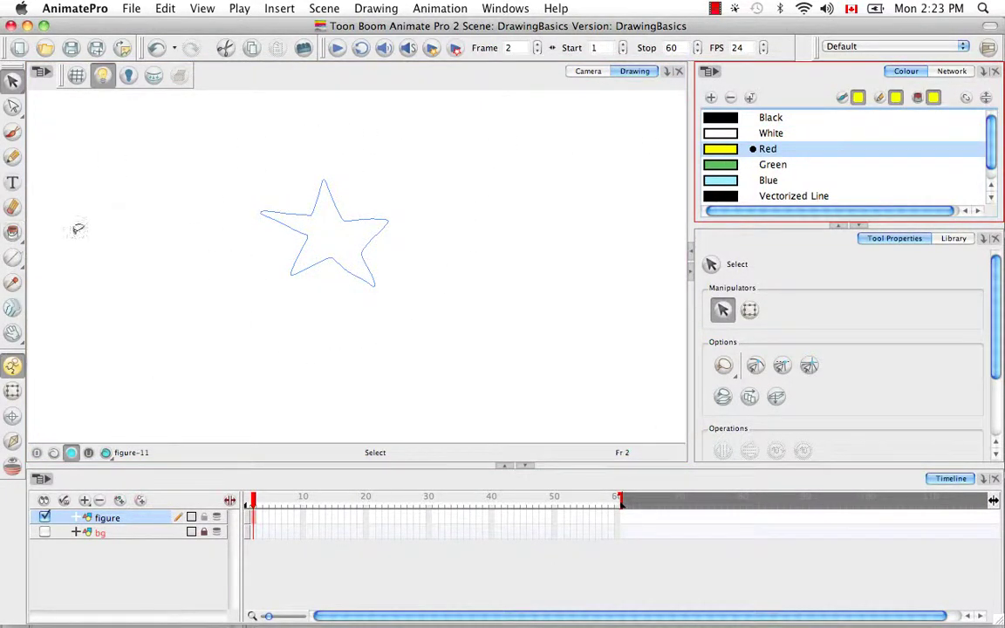
drag(12, 232, 50, 231)
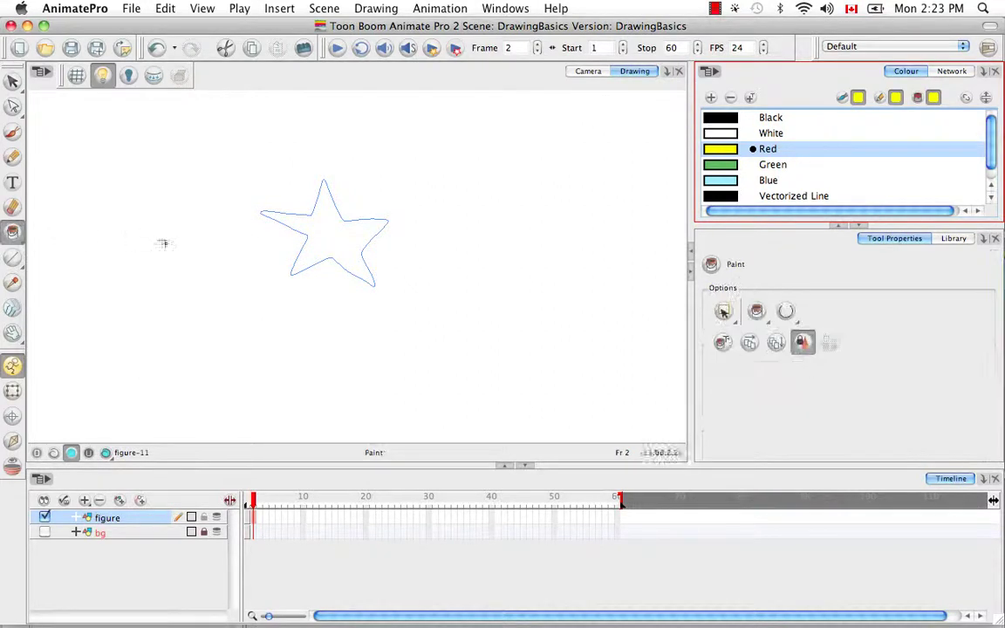
click(347, 246)
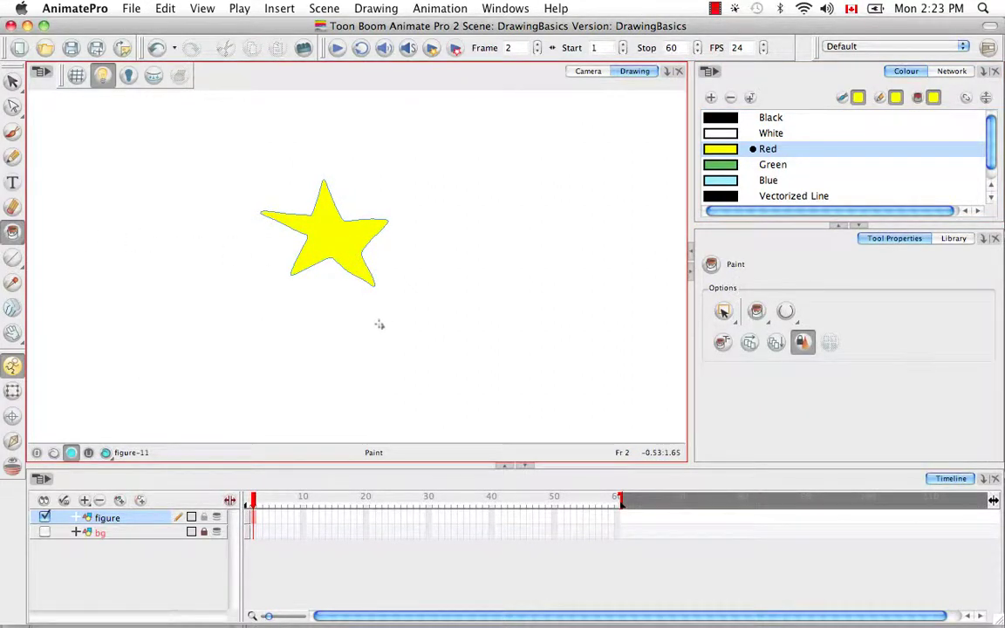
- Compare the star's Line Art and Colour Art separately, and re-enable the combined preview with Colour Art active
click(54, 456)
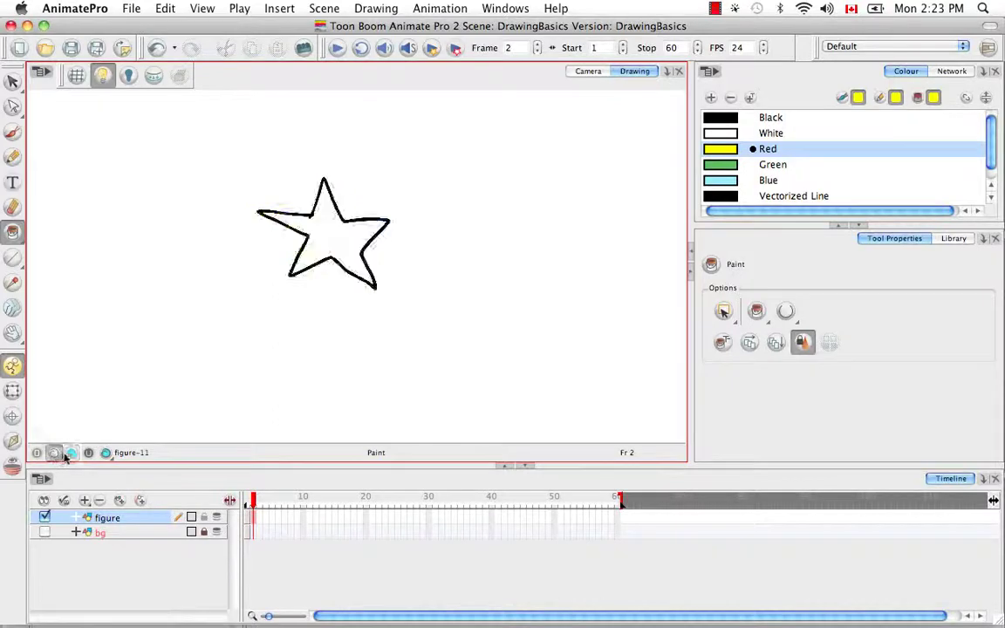
click(53, 455)
click(53, 455)
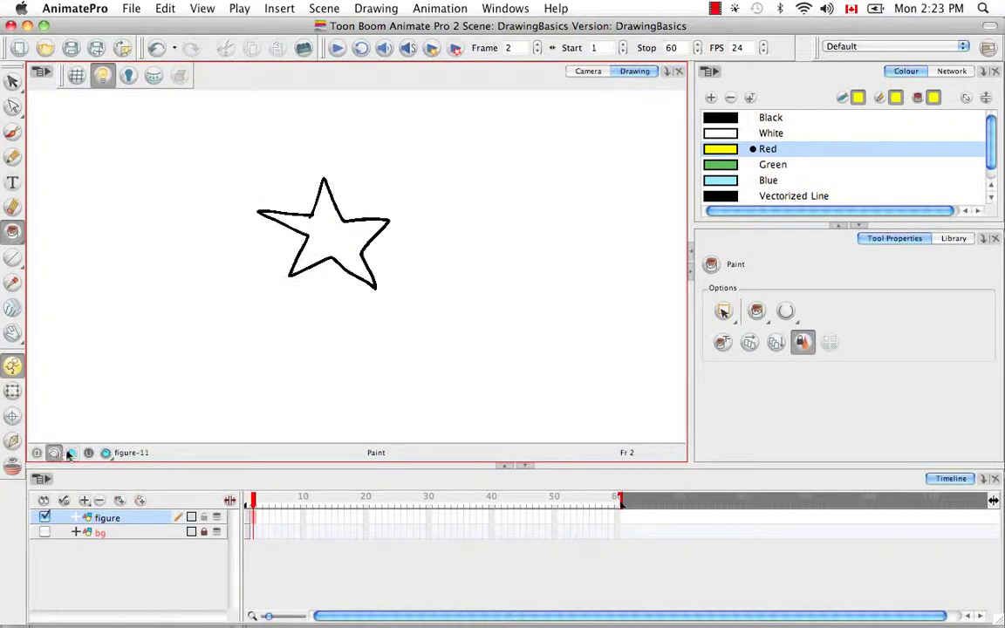
click(53, 455)
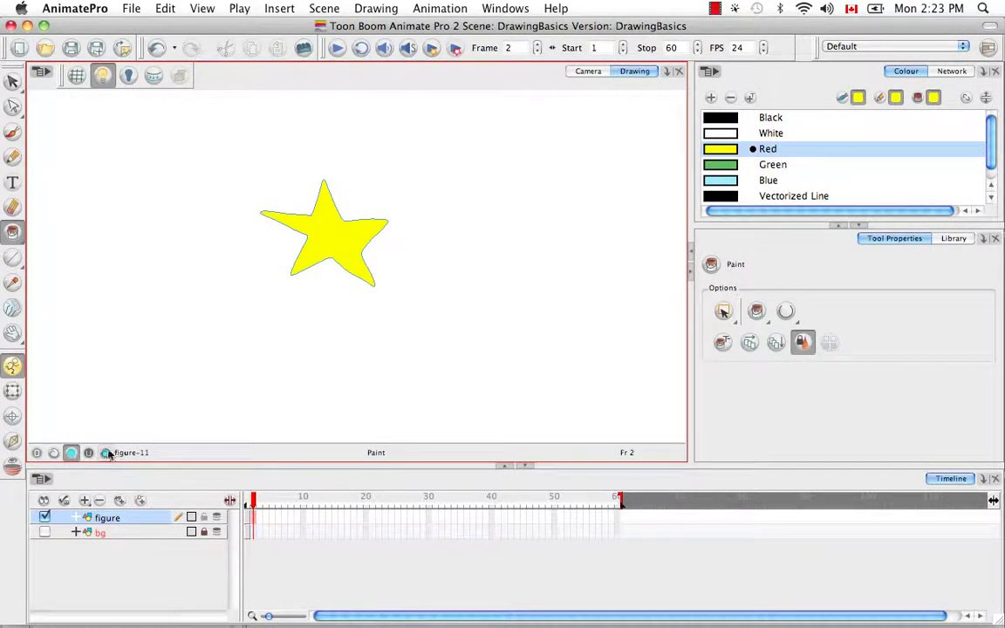
click(105, 453)
click(134, 484)
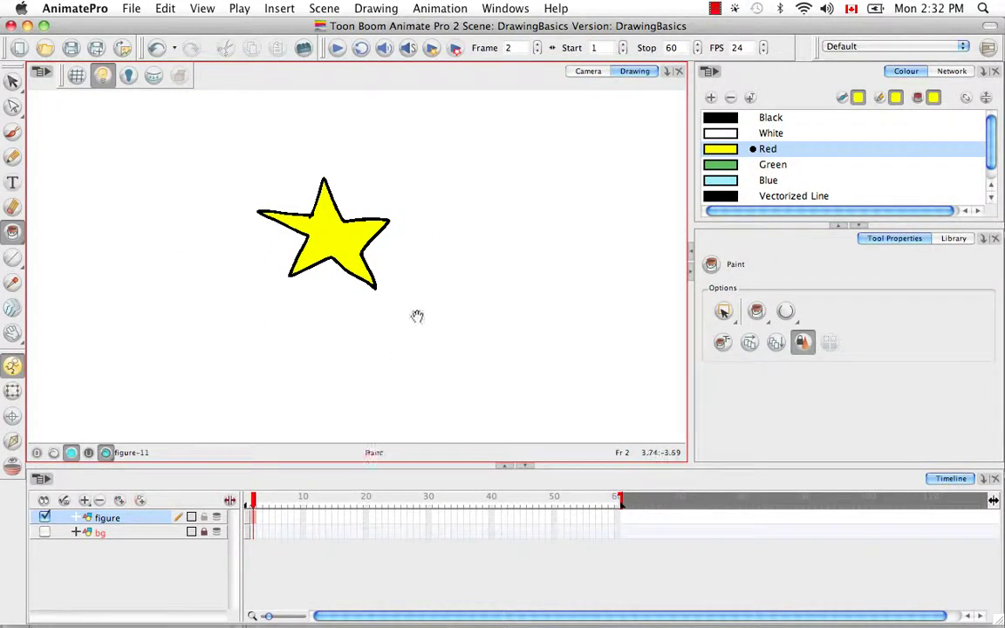
- Examine the star's black outline and yellow fill up close in the Drawing view
drag(363, 275, 387, 301)
key(2)
key(2)
key(2)
key(2)
key(2)
key(2)
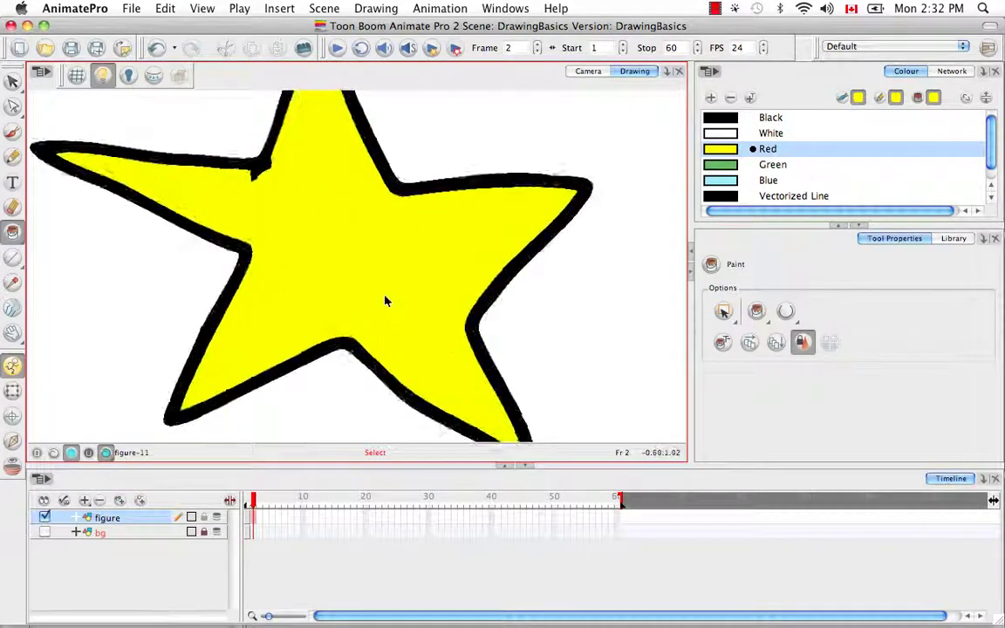
key(space)
drag(464, 242, 433, 354)
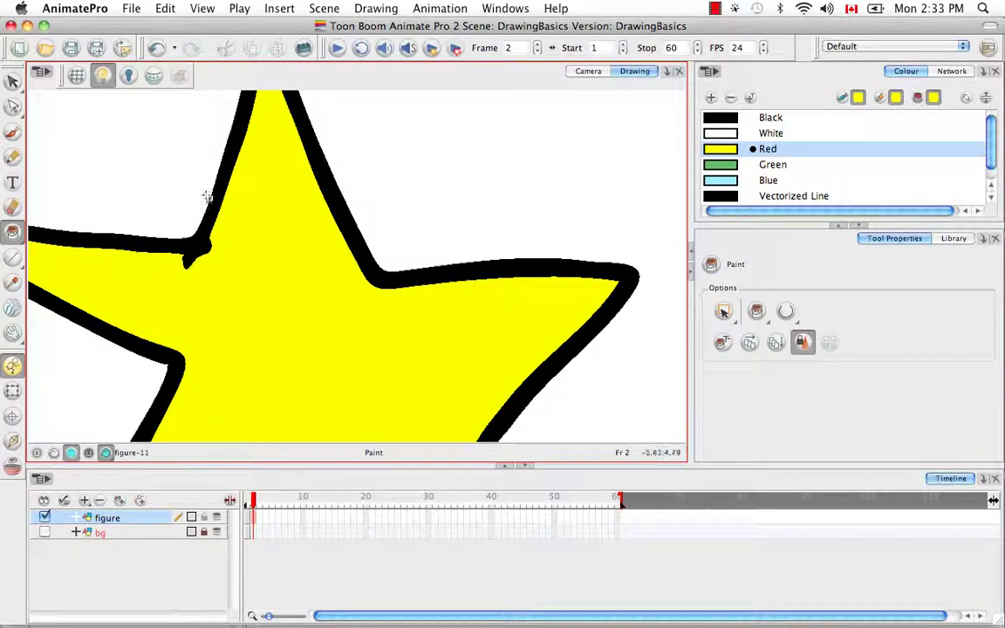
- Go to the Camera view in OpenGL mode and examine the star's outline and fill up close
click(588, 72)
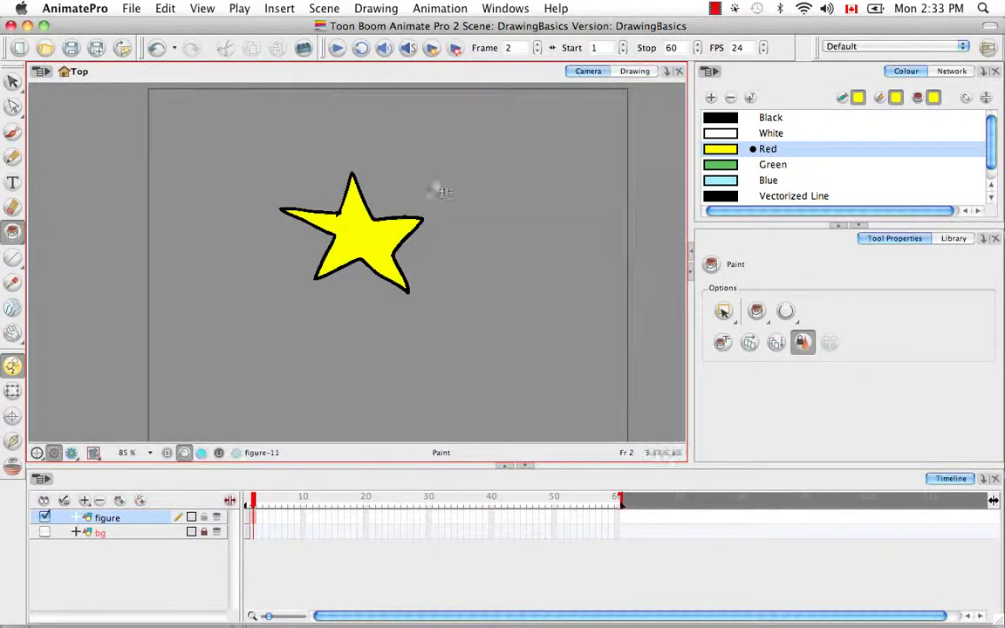
click(54, 453)
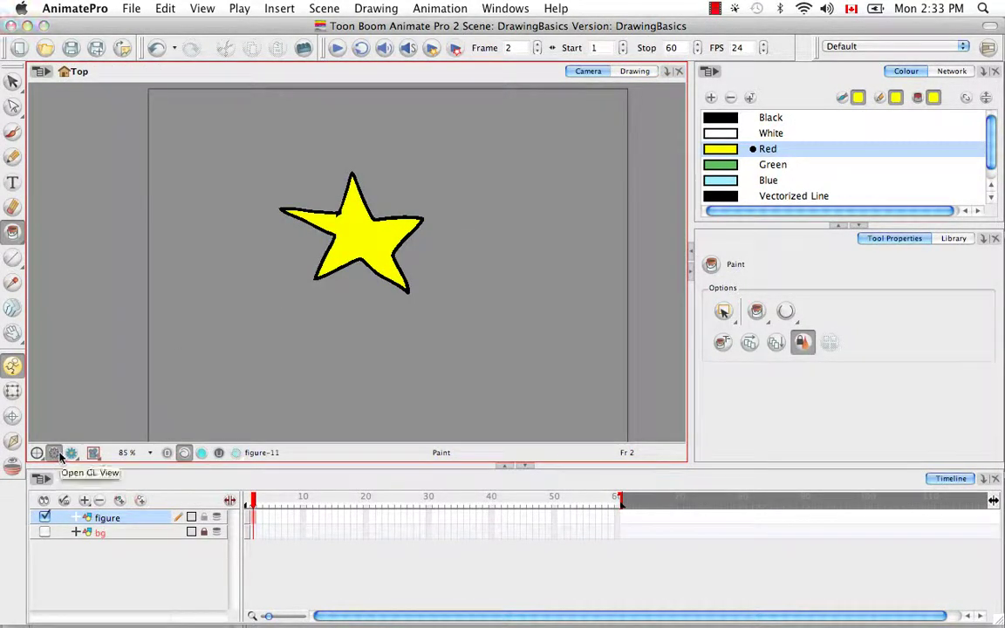
key(2)
key(2)
key(2)
key(2)
key(2)
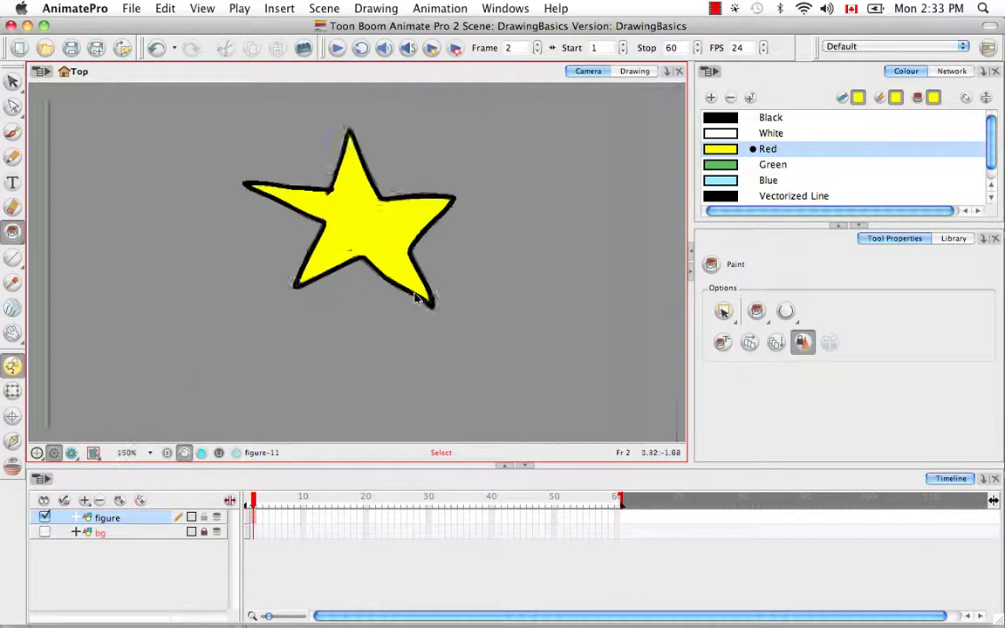
drag(476, 273, 466, 375)
click(54, 83)
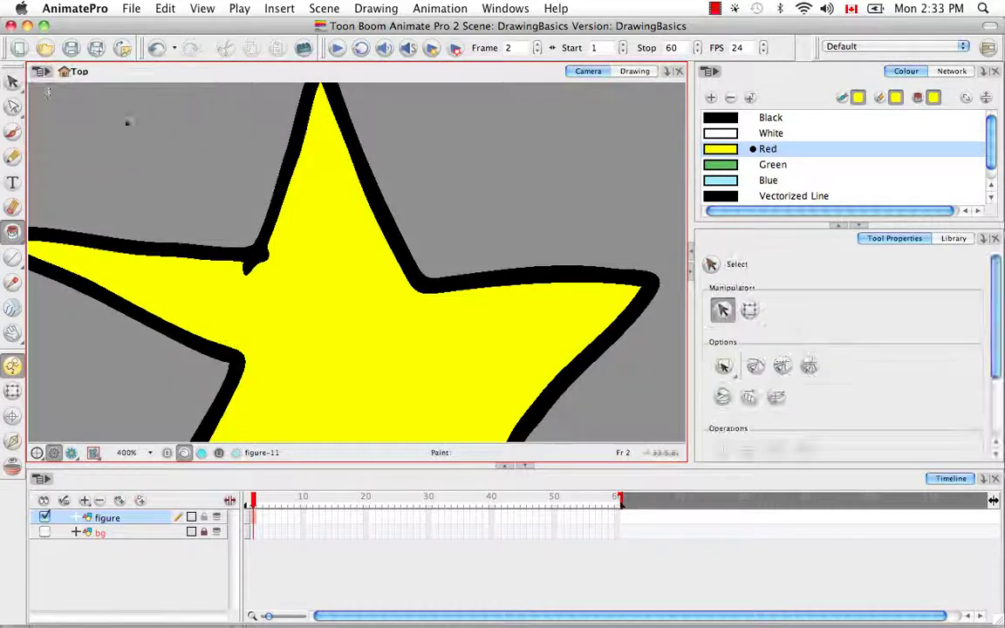
- Examine the star's outline edges in the Camera view at reduced and enlarged zoom, with the star deselected
click(307, 227)
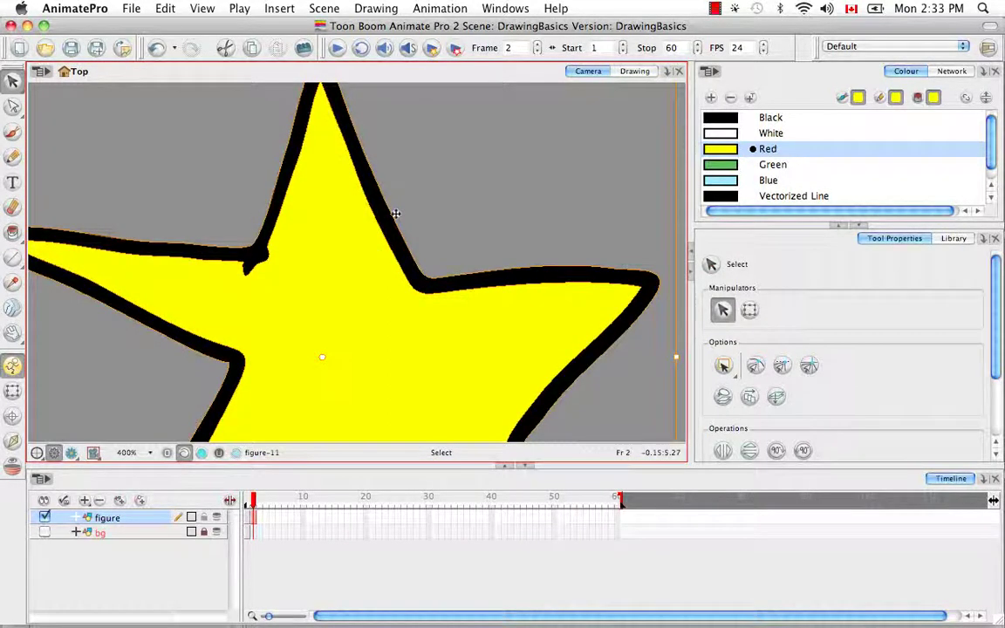
key(2)
key(2)
key(2)
key(2)
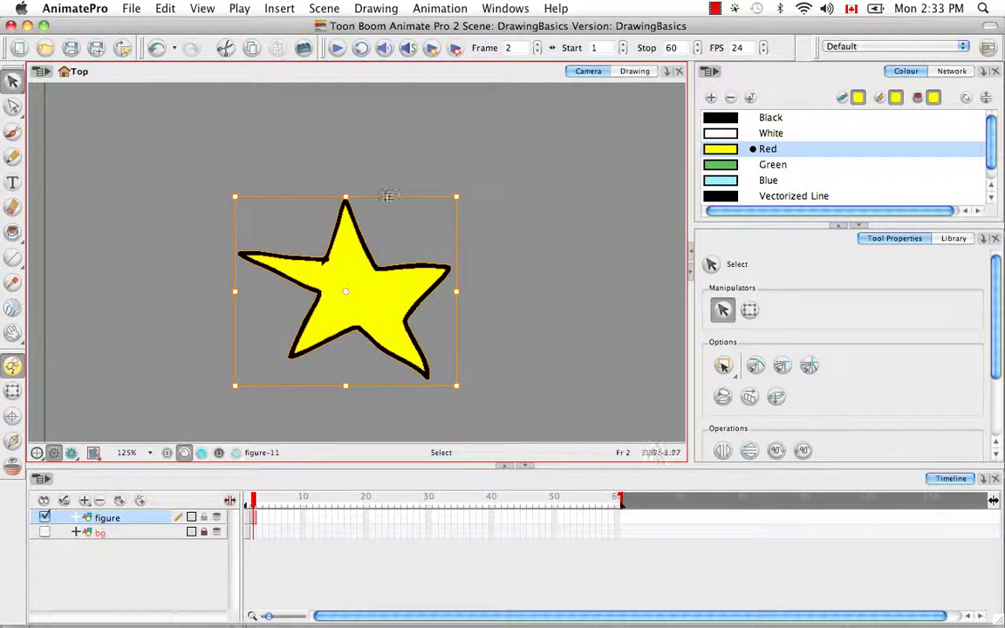
click(443, 346)
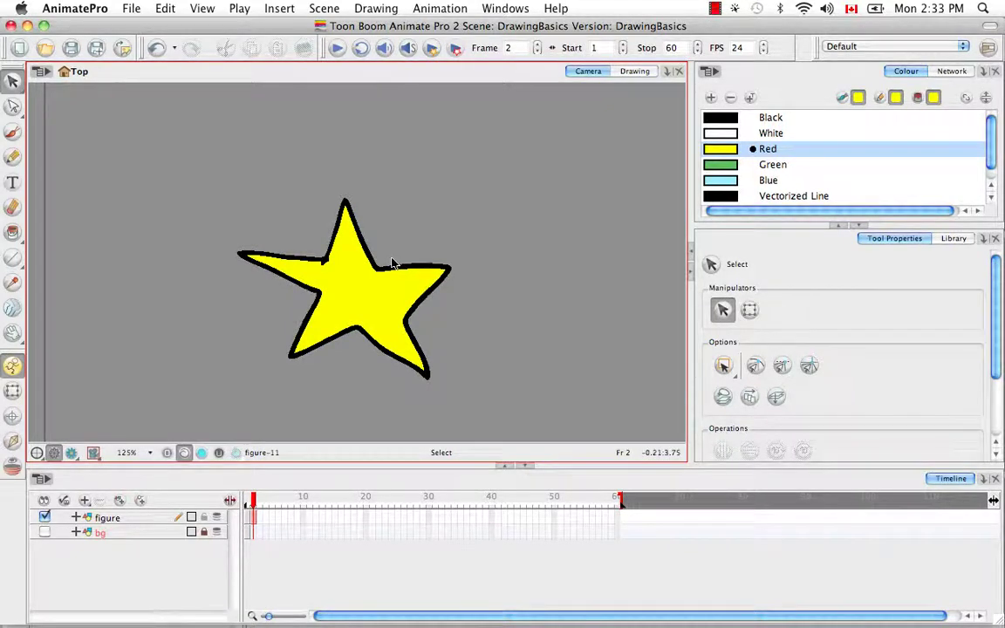
key(2)
key(2)
key(2)
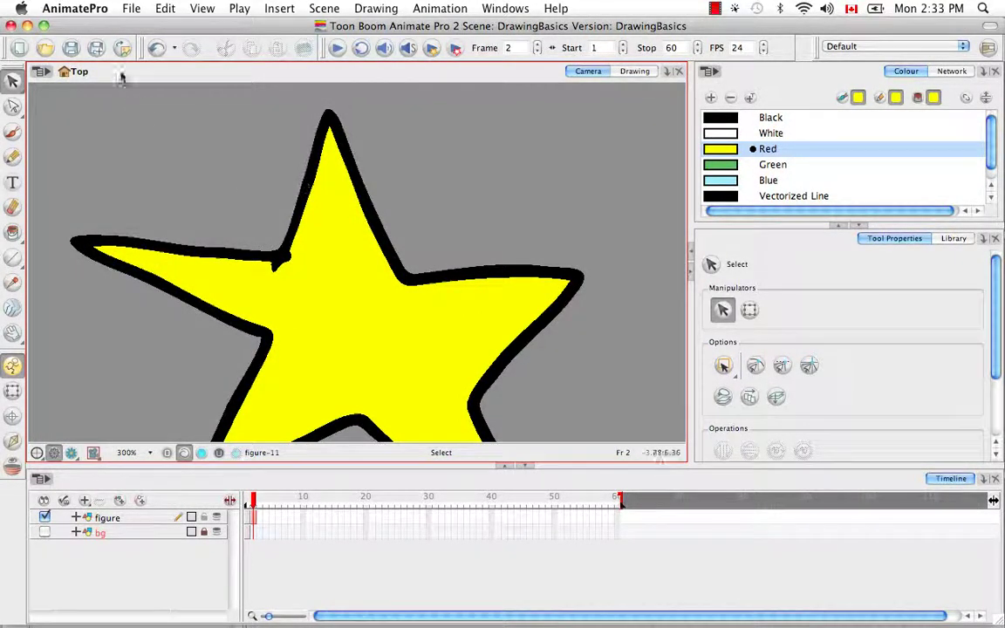
- Enable Real-Time Antialiasing in the OpenGL preferences and apply the change
click(78, 9)
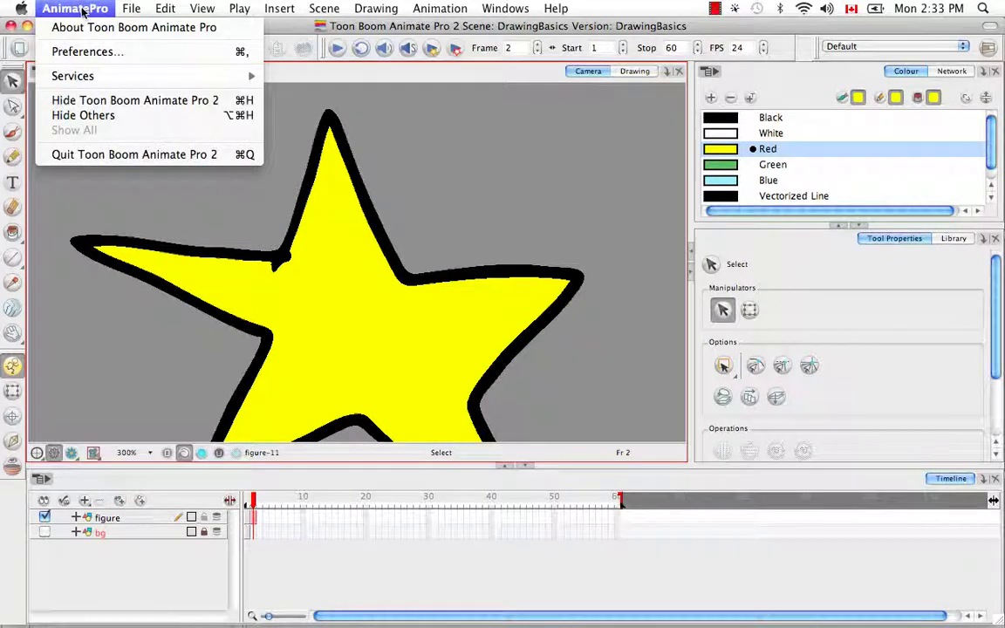
click(100, 52)
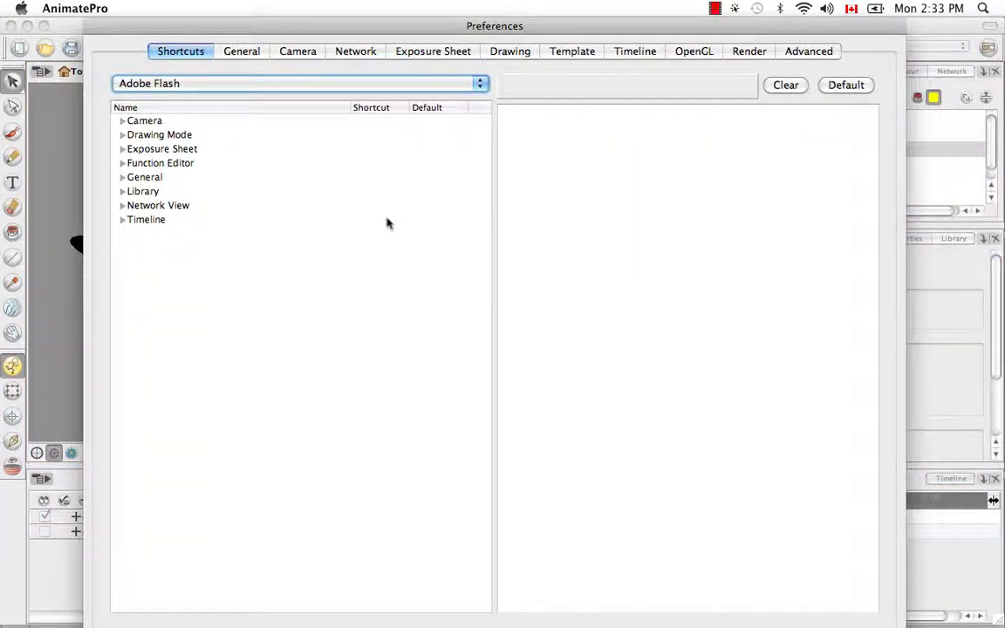
click(695, 51)
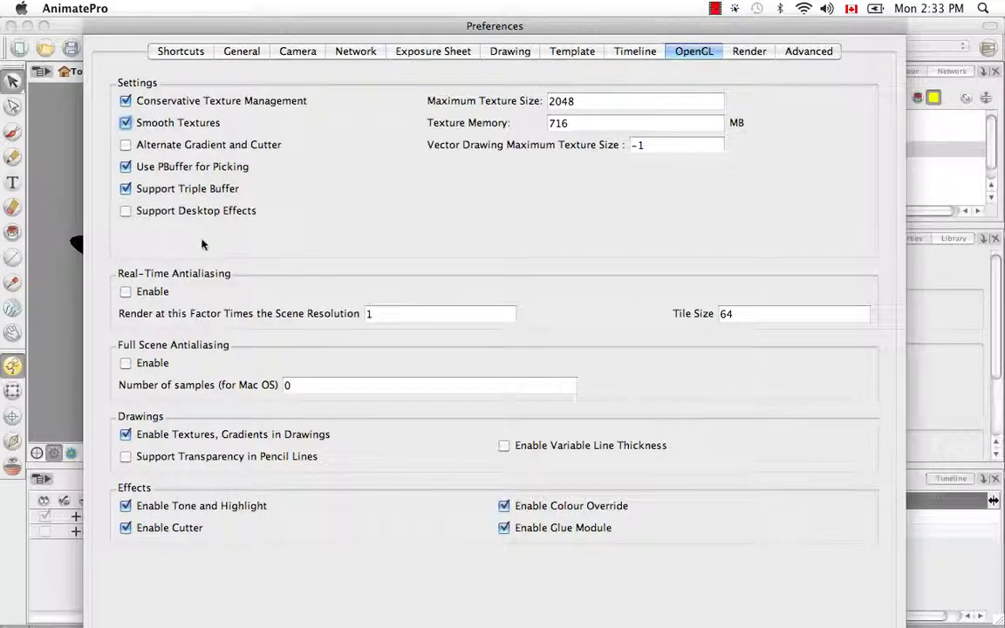
click(127, 293)
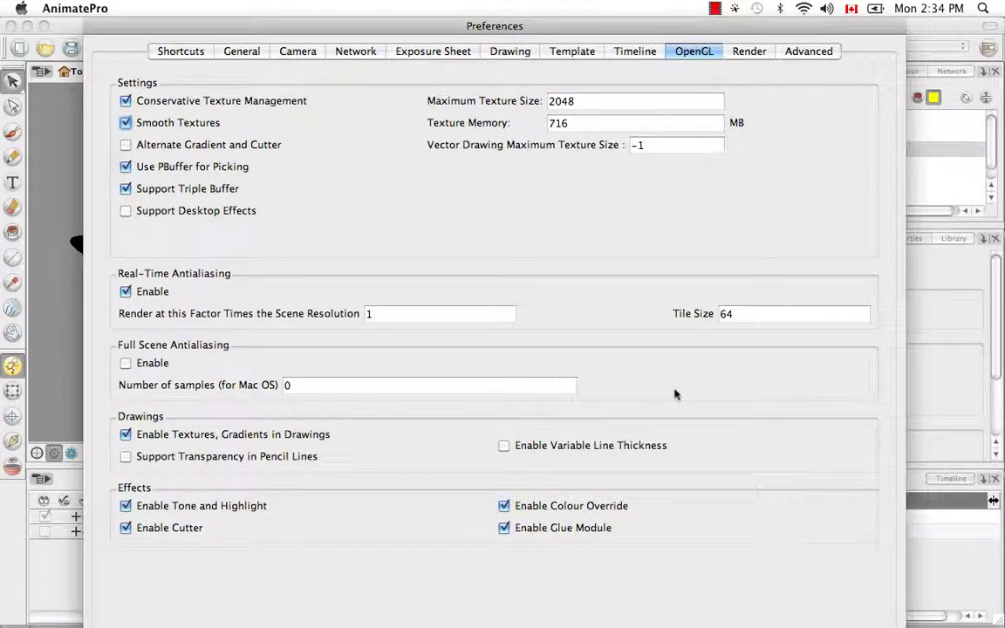
key(Return)
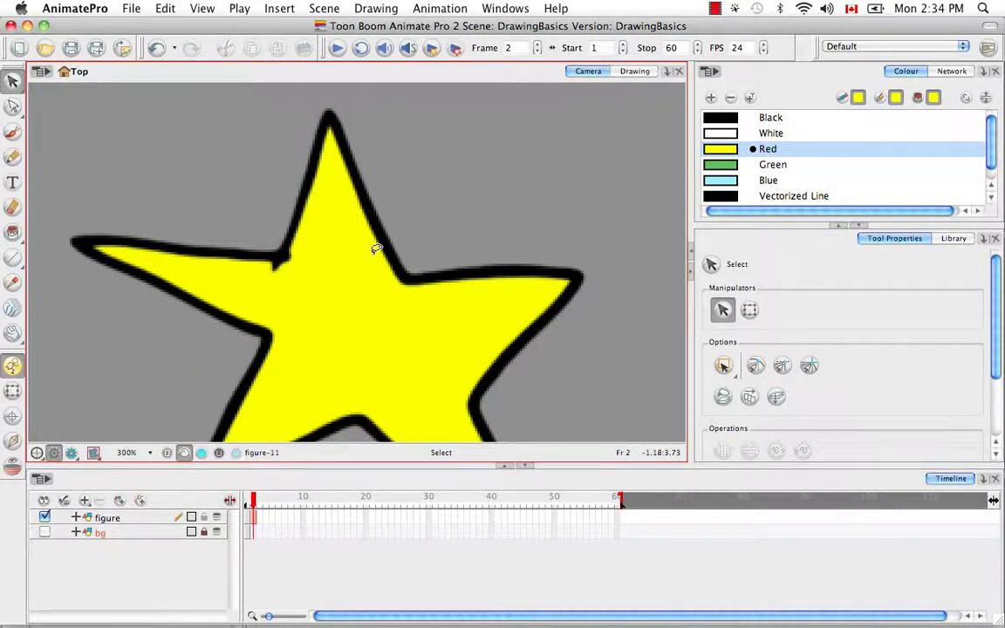
- Inspect the edges of the star's outline up close and at reduced size with real-time antialiasing on
scroll(374, 248, up, 3)
drag(574, 287, 354, 310)
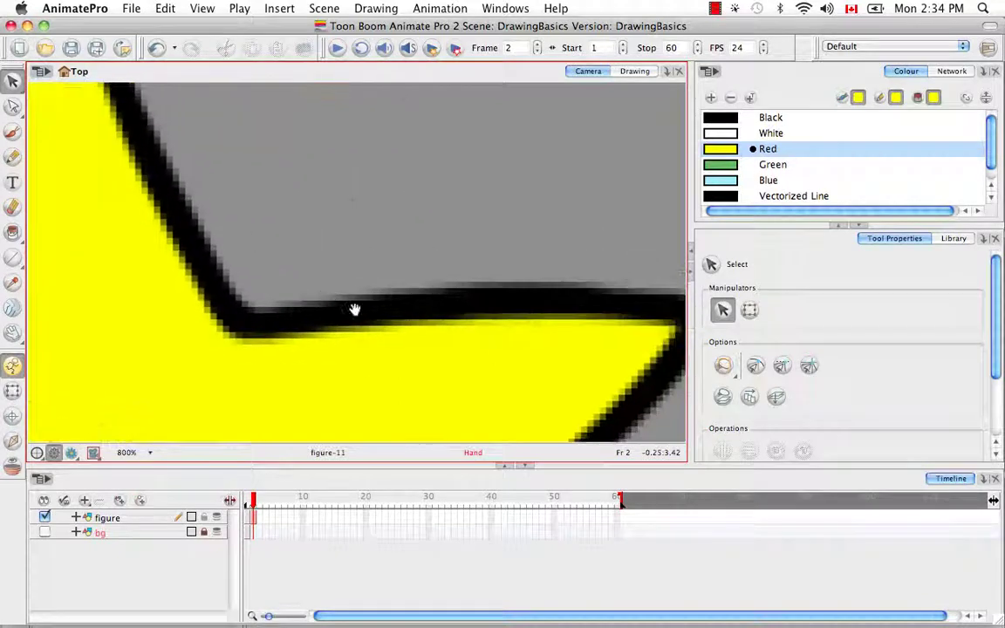
key(space)
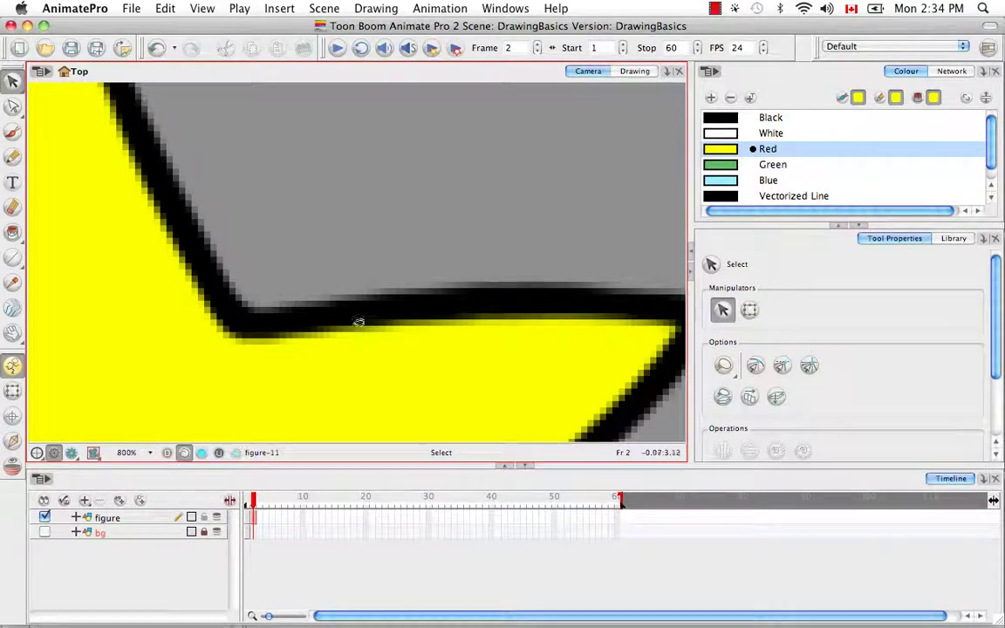
key(2)
key(2)
key(2)
key(2)
key(2)
key(2)
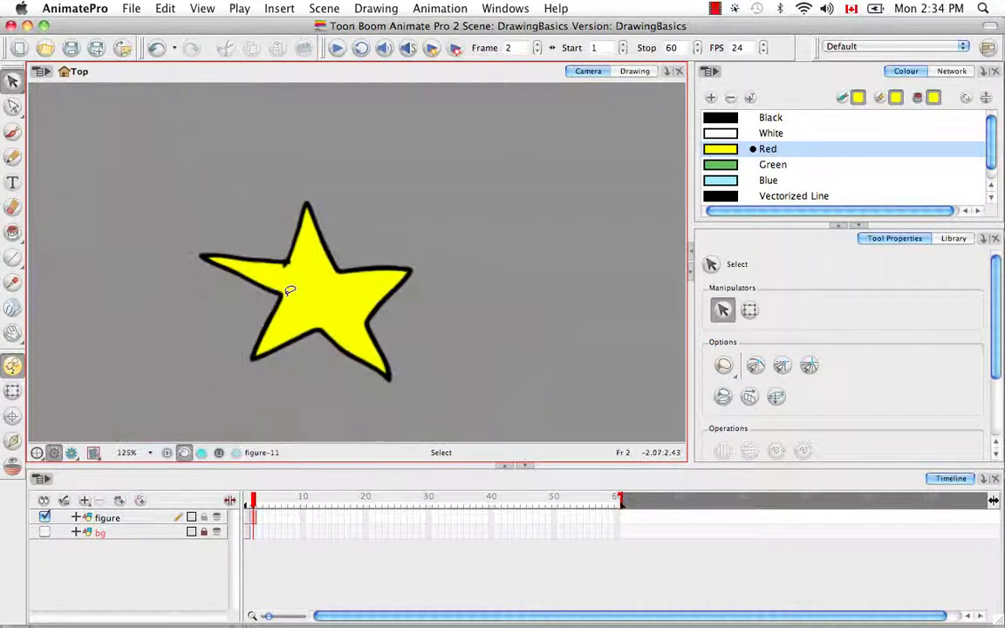
- Paint a rising S-curved stroke below the star with the Brush tool, using the yellow swatch named Red
key(2)
key(2)
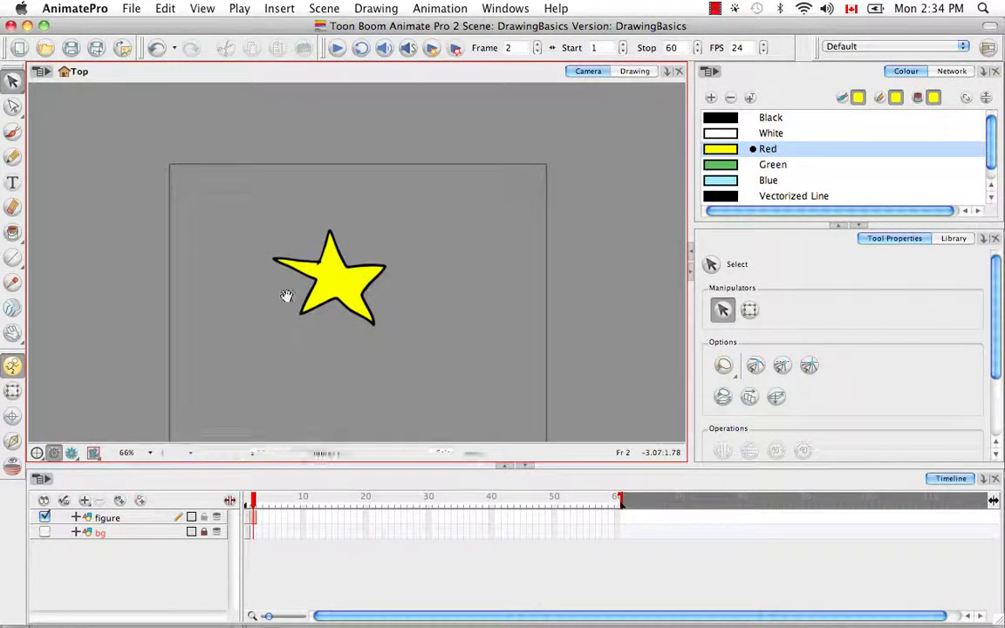
scroll(288, 290, down, 2)
click(15, 132)
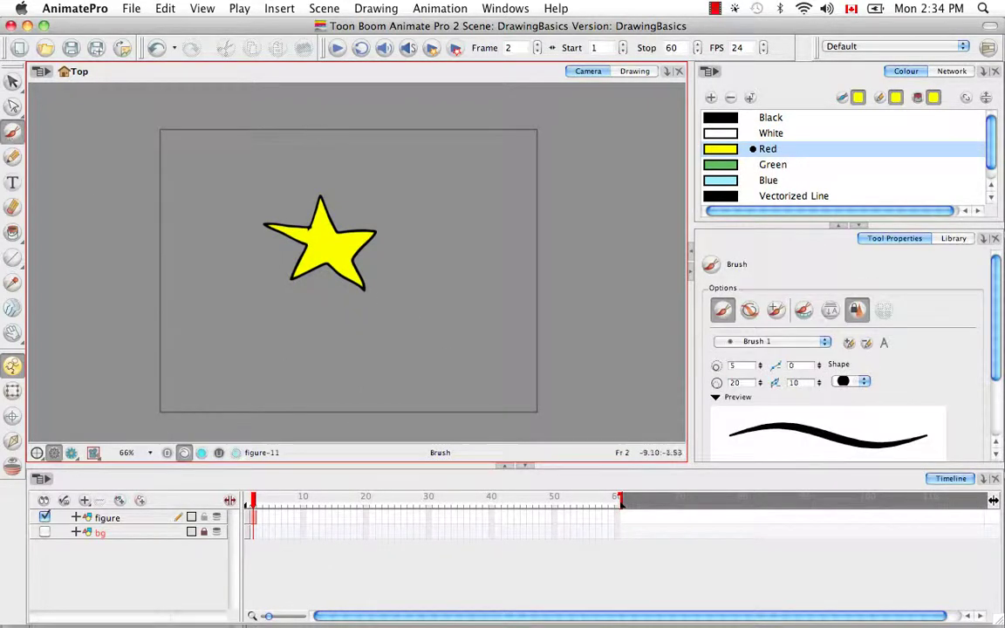
drag(293, 373, 447, 302)
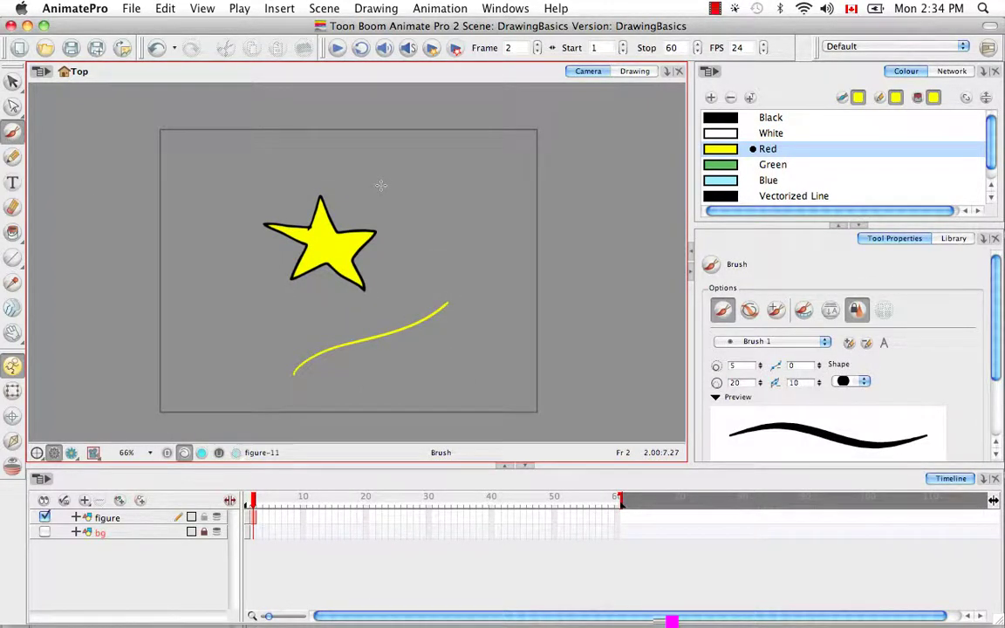